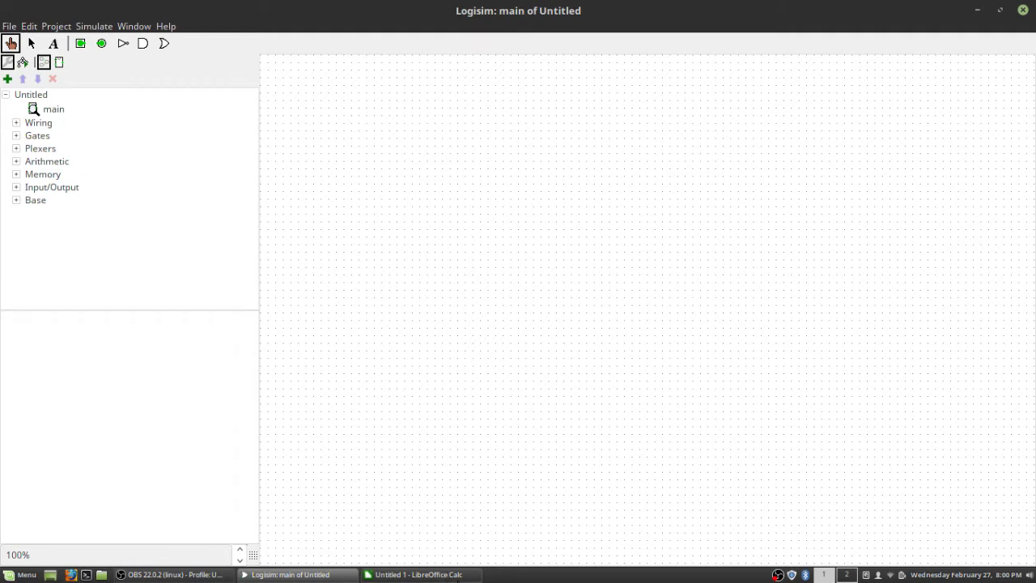
# In Calc, head A1 'In (dec)', enter 0 and 1, and fill the series down to 15 in A17
pyautogui.click(430, 576)
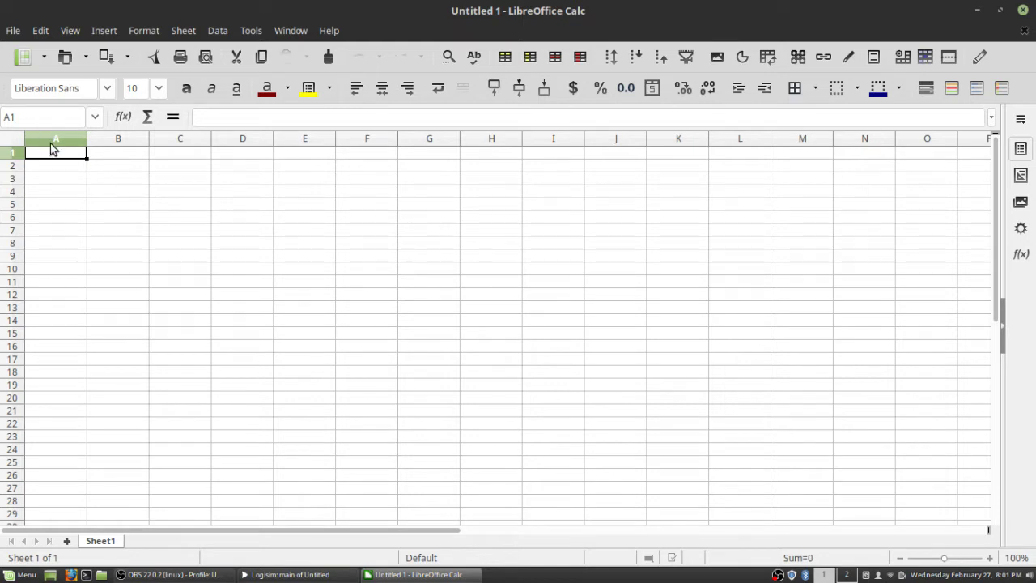
pyautogui.click(66, 175)
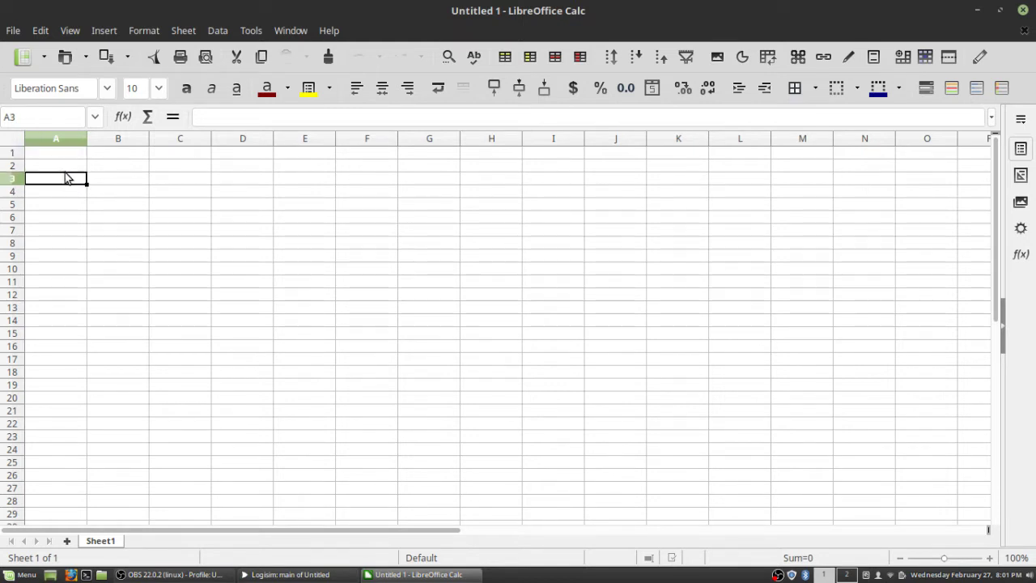
pyautogui.click(67, 152)
pyautogui.doubleClick(67, 152)
pyautogui.write('In')
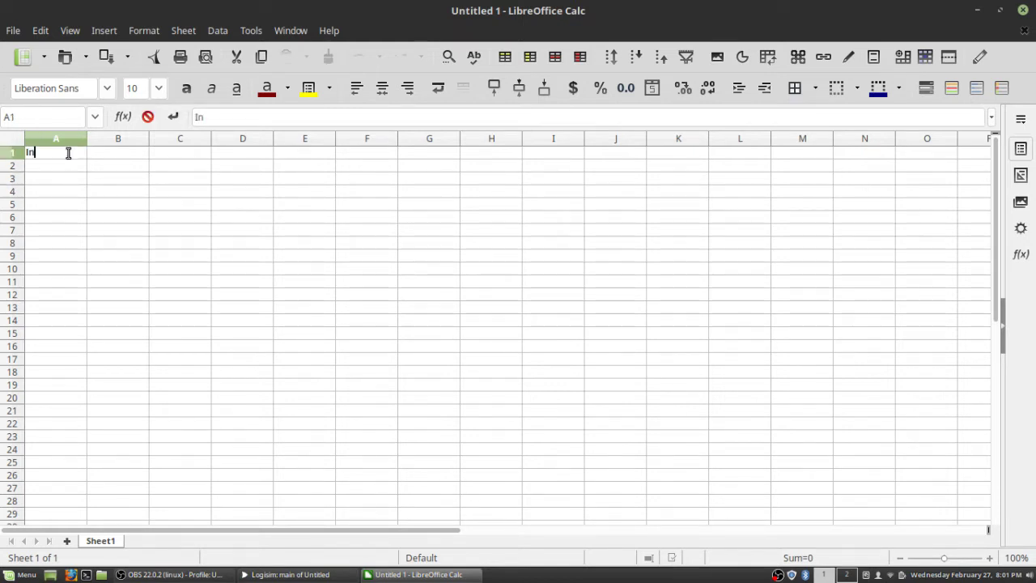
pyautogui.write(' (dec)')
pyautogui.click(79, 164)
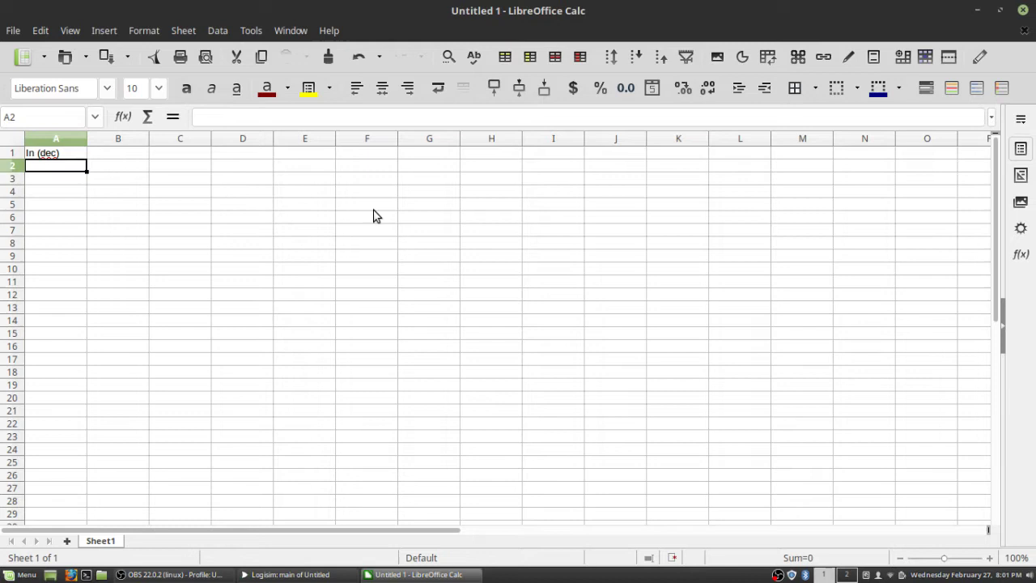
pyautogui.write('0')
pyautogui.press('Return')
pyautogui.write('1')
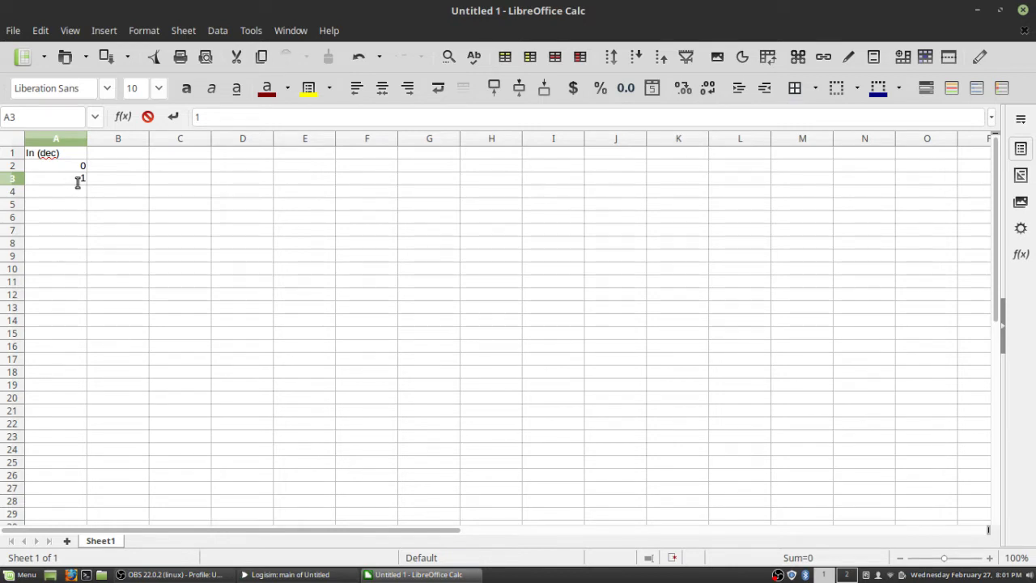
pyautogui.moveTo(65, 168); pyautogui.dragTo(75, 364)
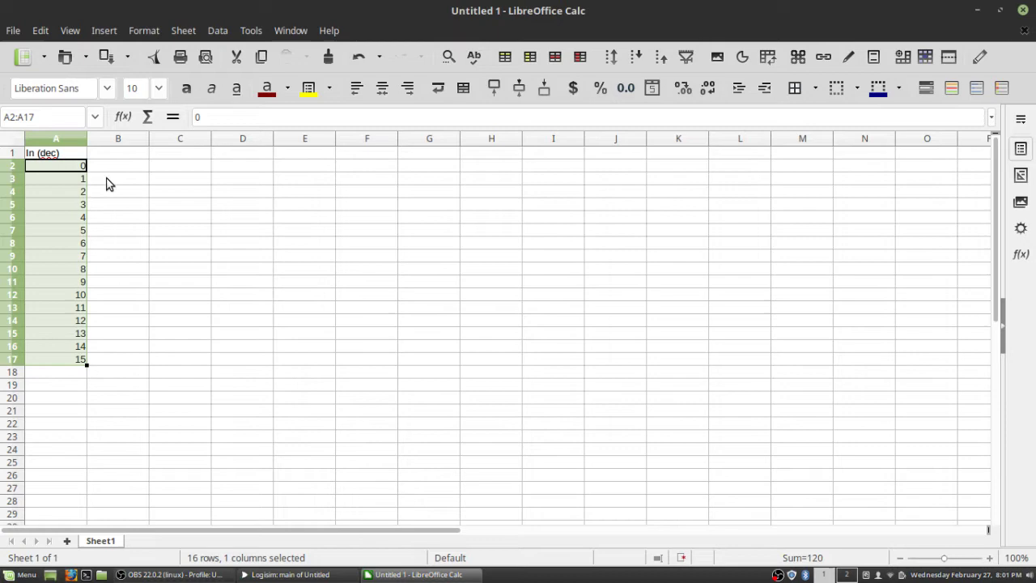
# Head B1 'In (bin)' and fill B2:B17 with =DEC2BIN(A2)
pyautogui.click(118, 154)
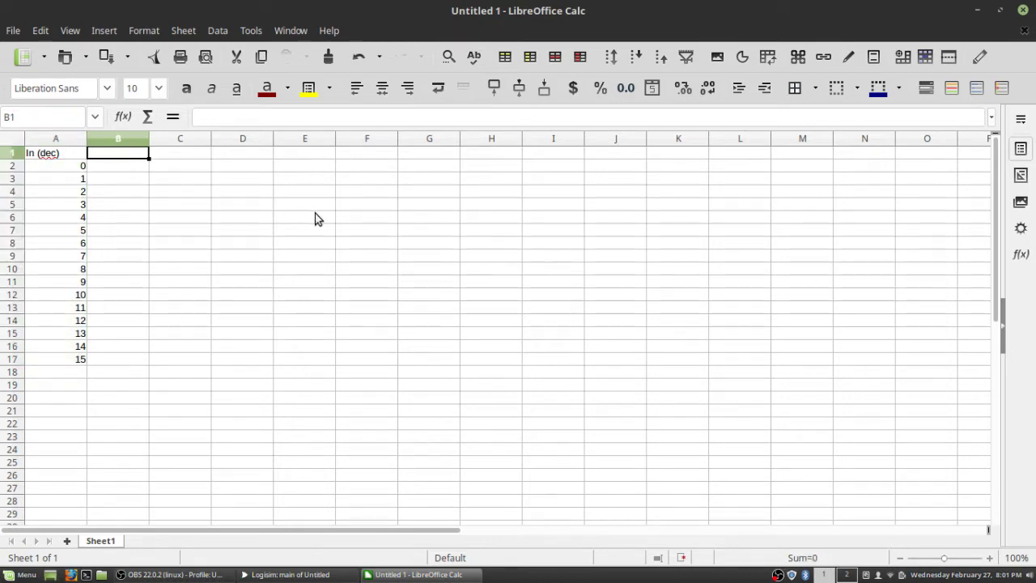
pyautogui.write('In')
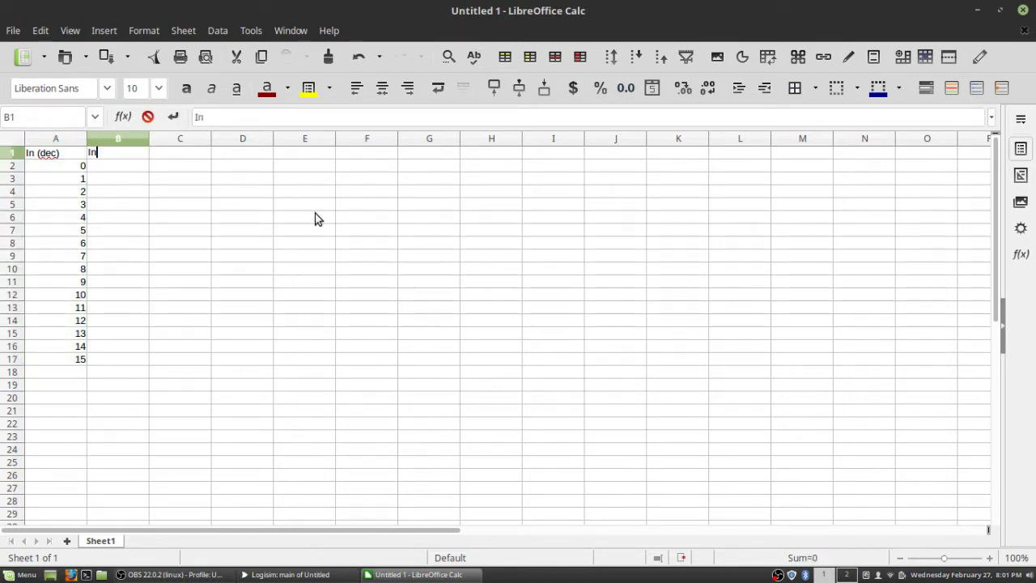
pyautogui.write(' (bin)')
pyautogui.click(122, 163)
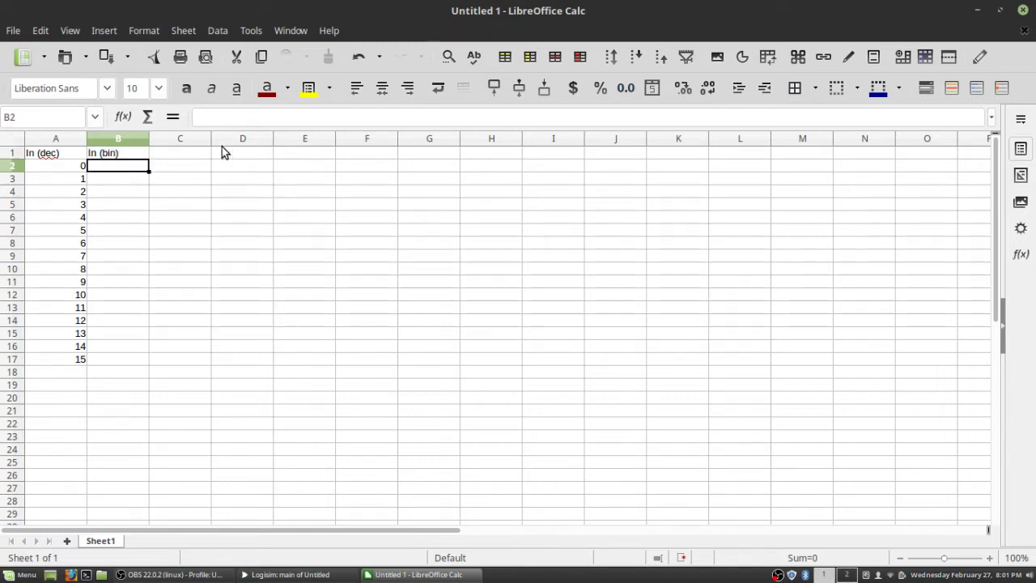
pyautogui.click(277, 117)
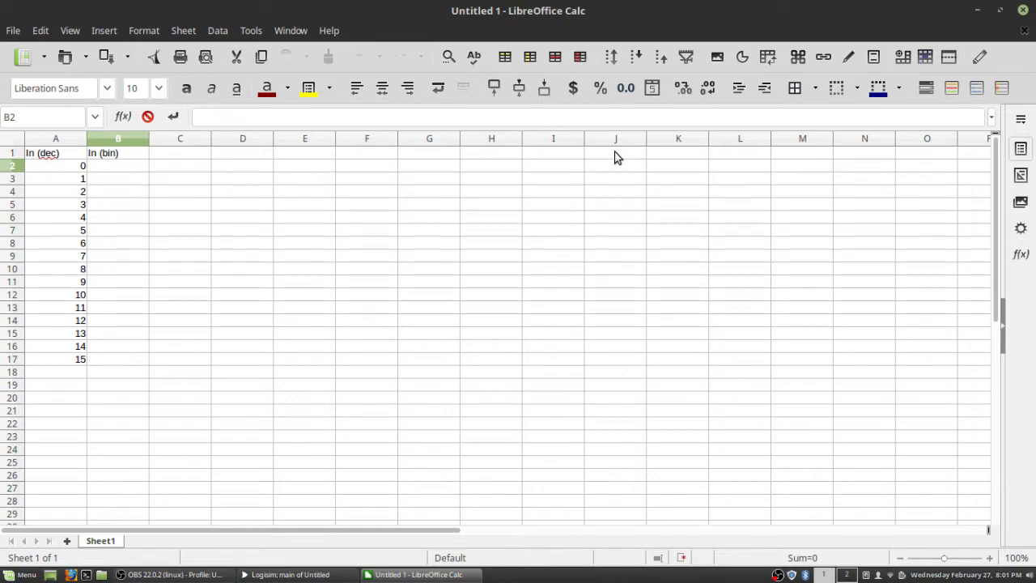
pyautogui.write('=b')
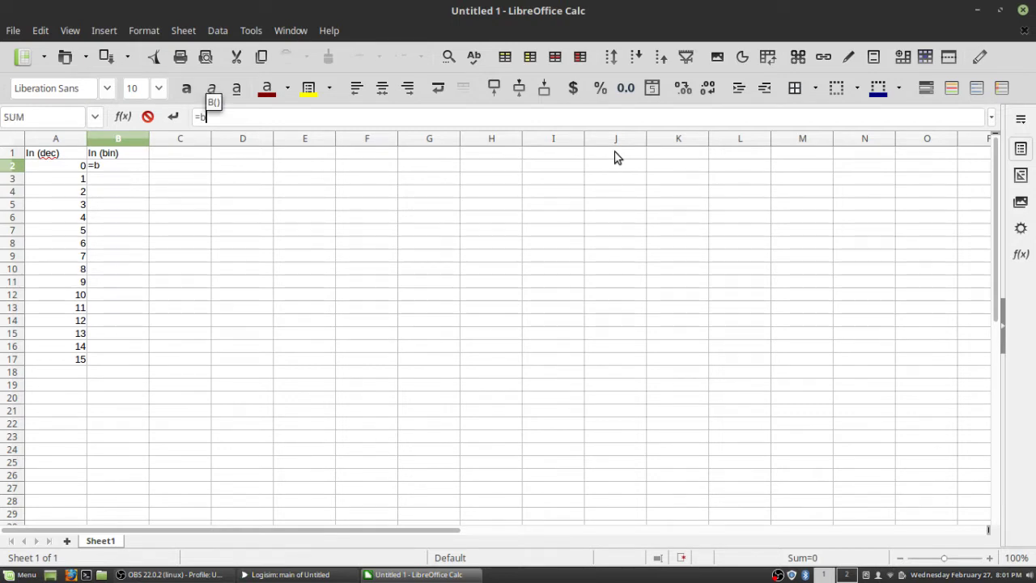
pyautogui.write('in2de')
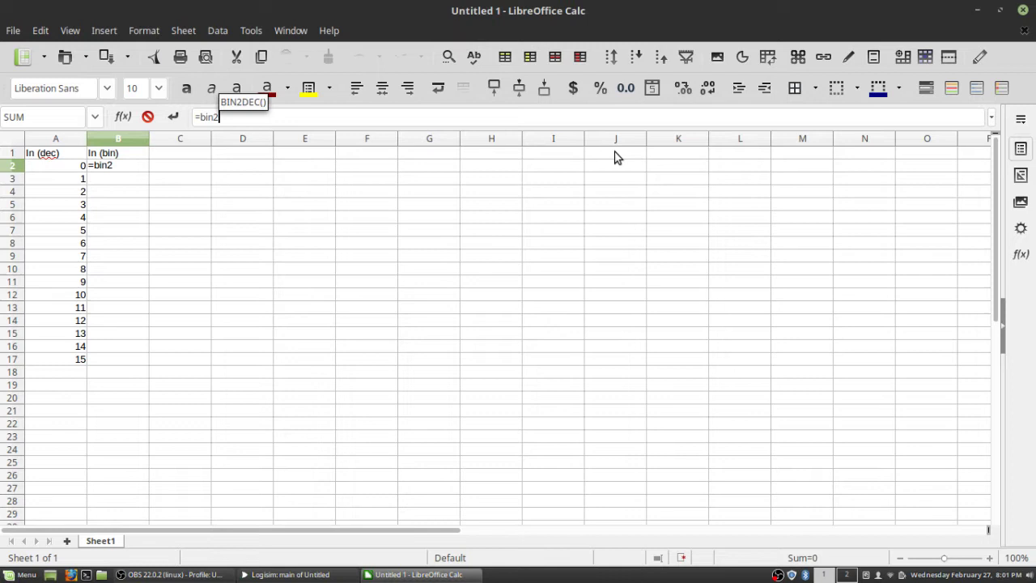
pyautogui.press('BackSpace')
pyautogui.press('BackSpace')
pyautogui.press('BackSpace')
pyautogui.press('BackSpace')
pyautogui.press('BackSpace')
pyautogui.press('BackSpace')
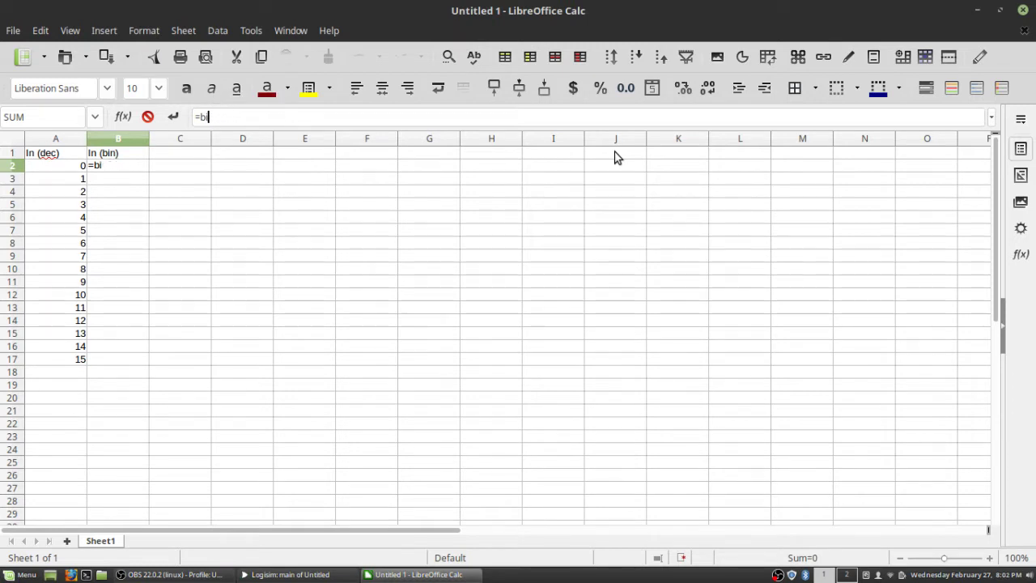
pyautogui.write('dec')
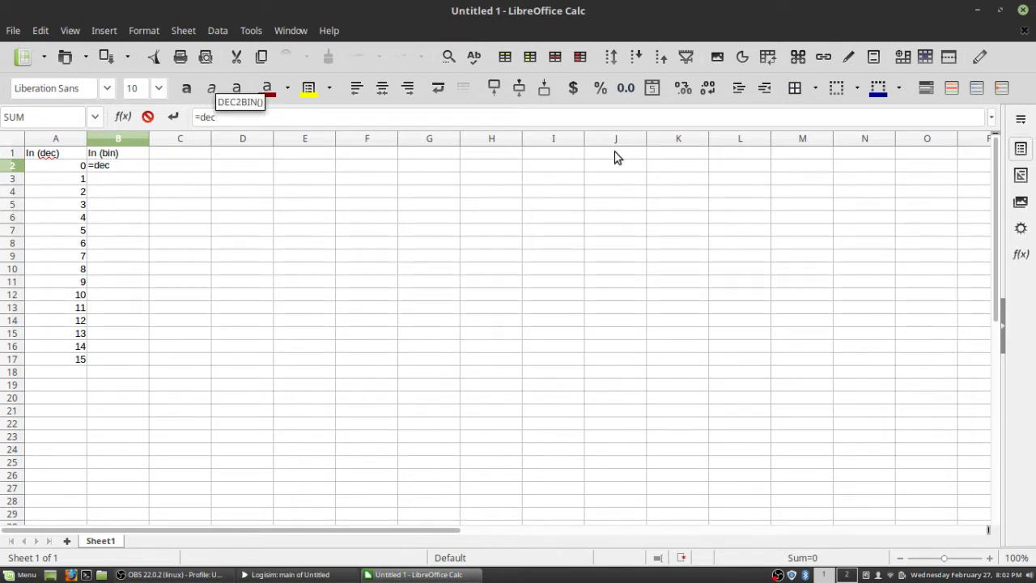
pyautogui.write('2bin')
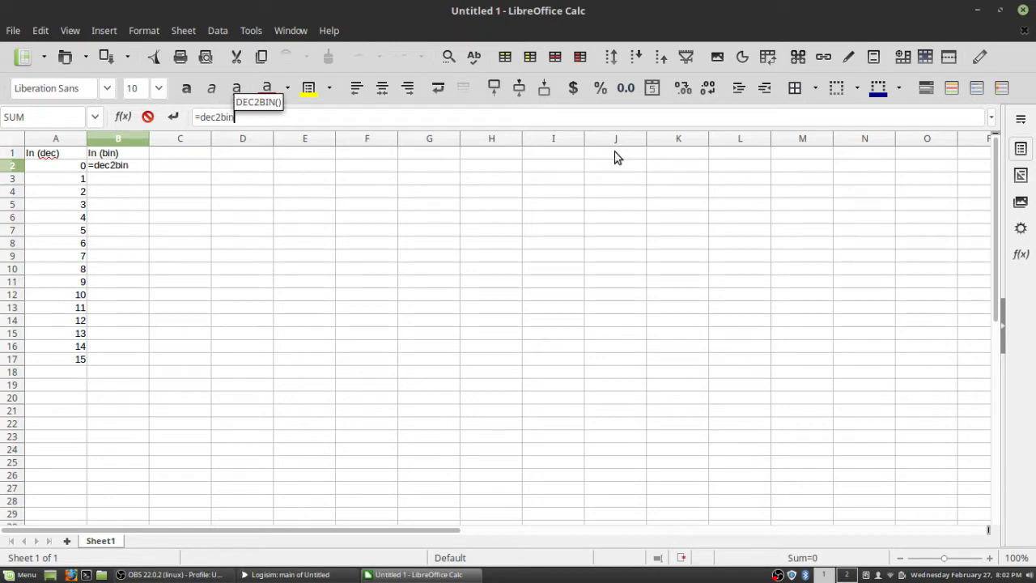
pyautogui.write('(')
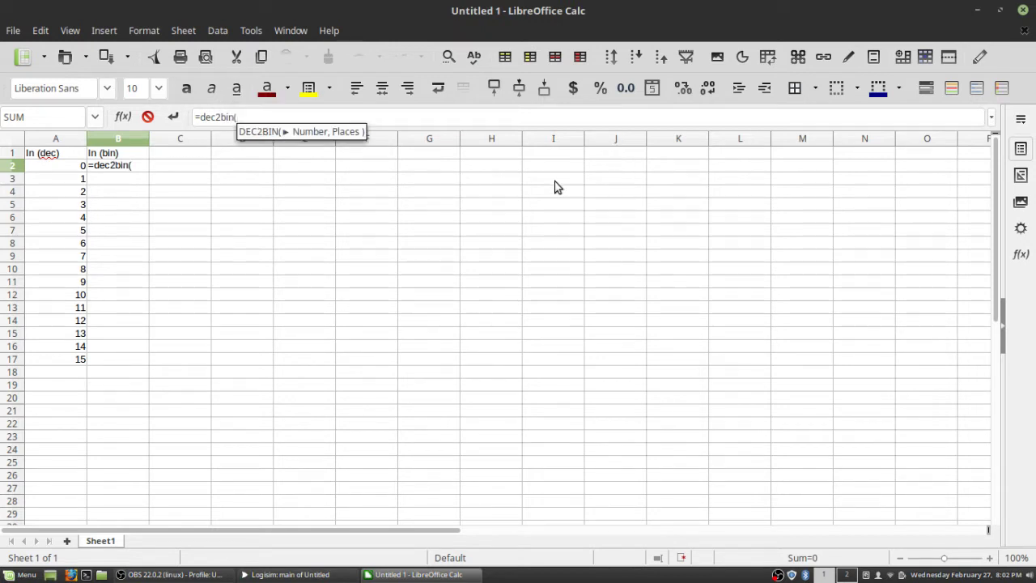
pyautogui.click(58, 165)
pyautogui.click(363, 116)
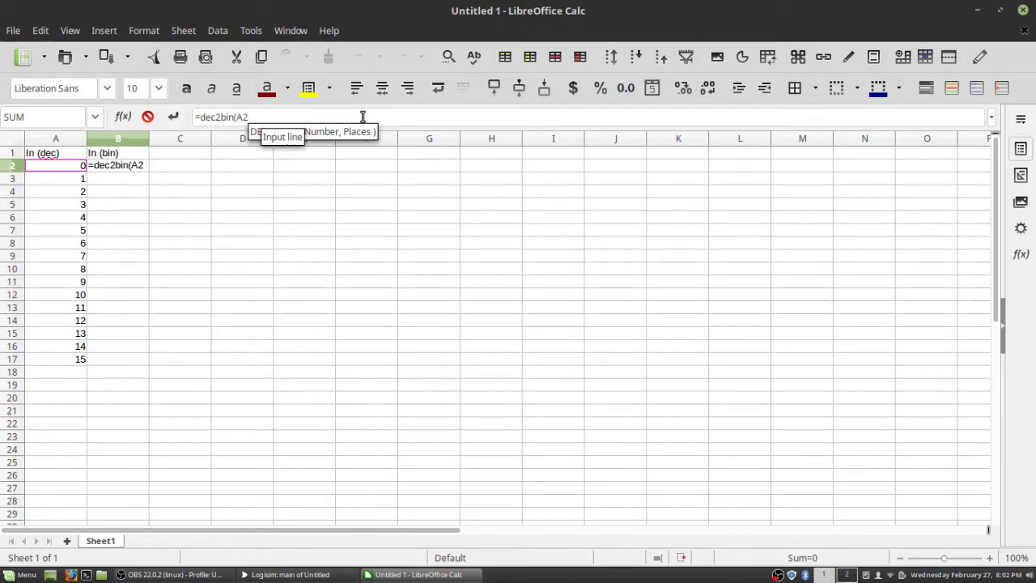
pyautogui.write(')')
pyautogui.click(173, 117)
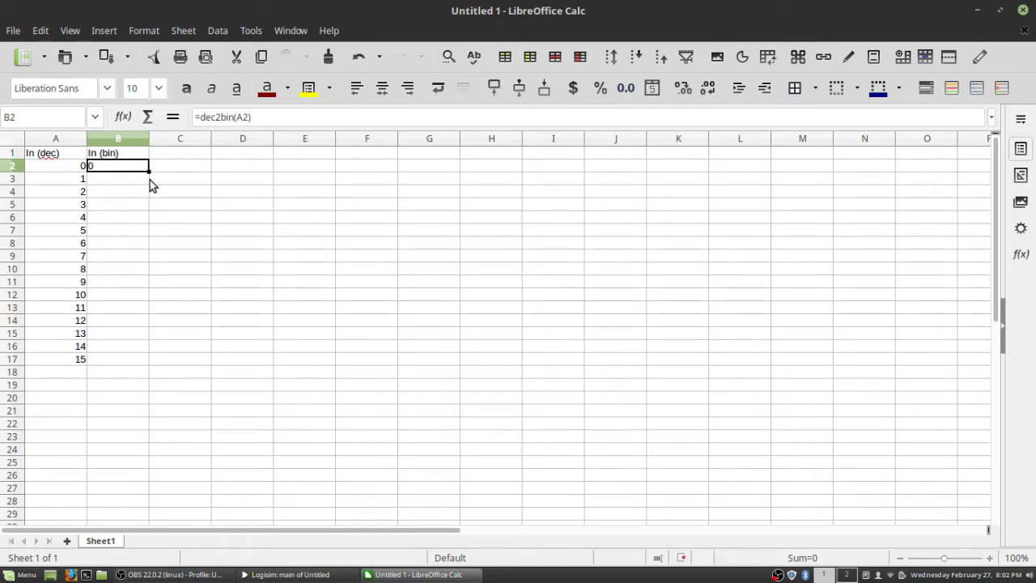
pyautogui.doubleClick(150, 171)
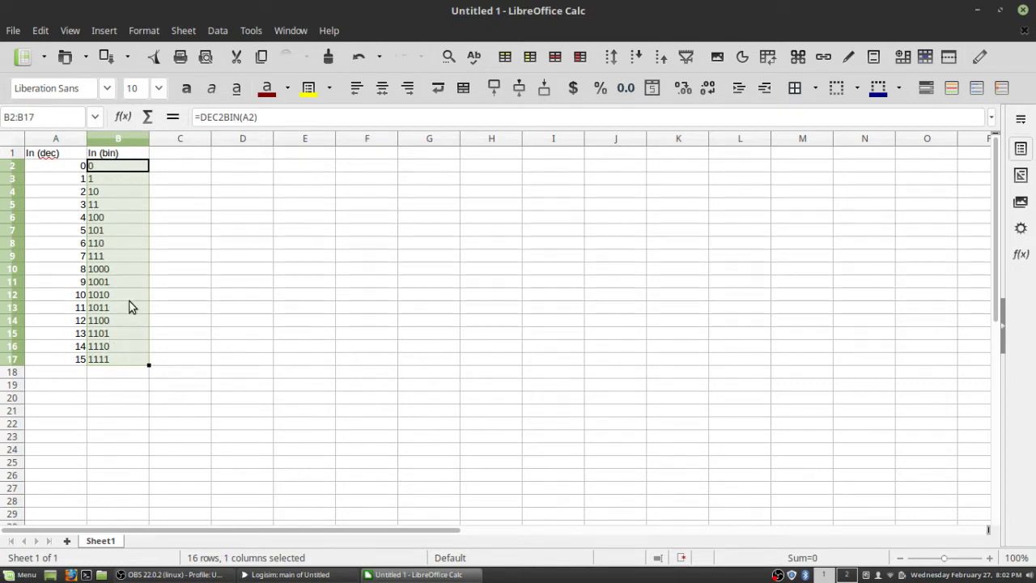
# Change B2's formula to =DEC2BIN(A2,4) and refill it down to B17
pyautogui.click(113, 166)
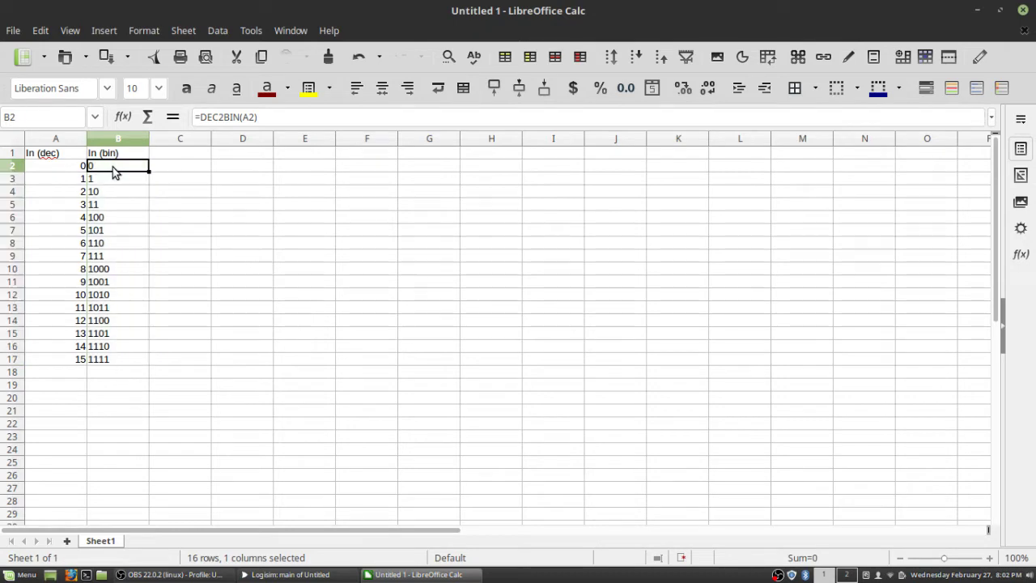
pyautogui.click(254, 117)
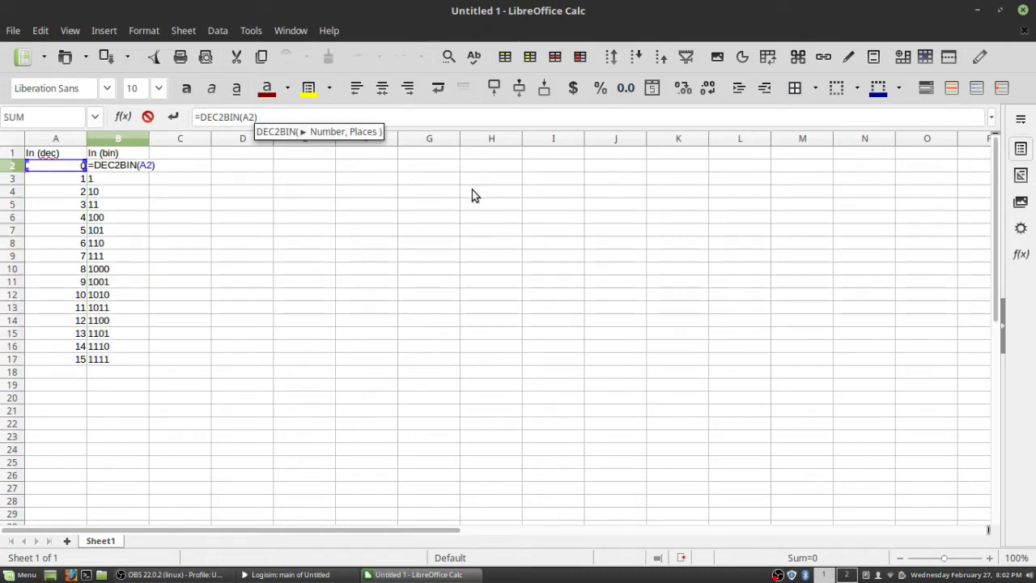
pyautogui.write(',4')
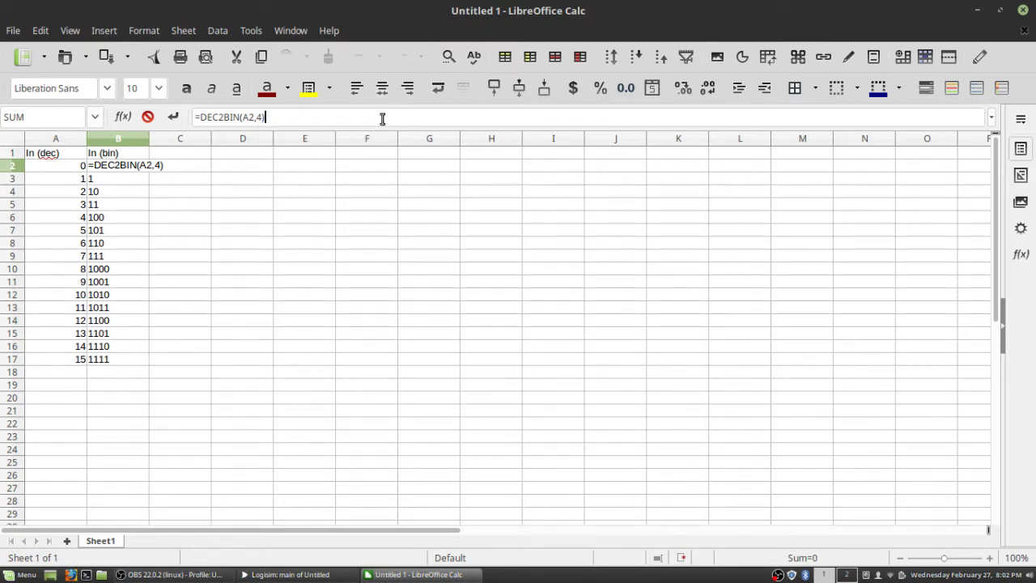
pyautogui.press('Return')
pyautogui.click(132, 166)
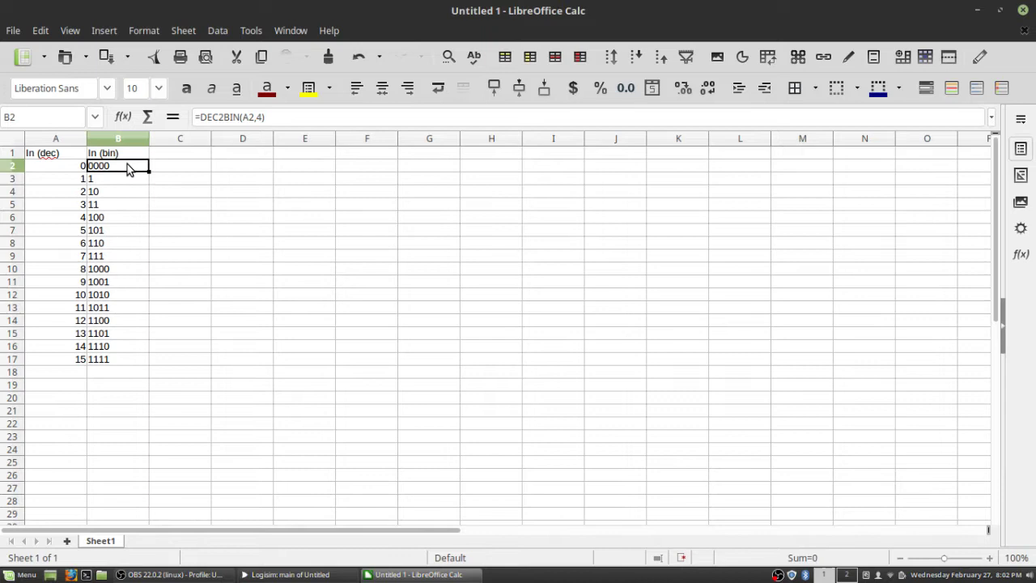
pyautogui.doubleClick(149, 172)
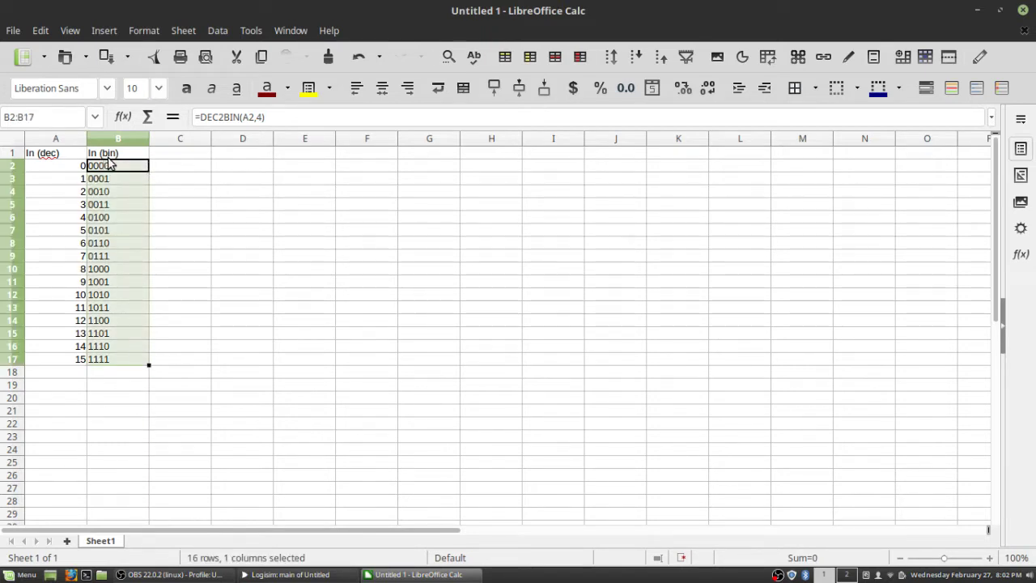
# Head C1 'Out (dec)' and fill C2:C17 with =A2*A2, ending at 225
pyautogui.click(198, 155)
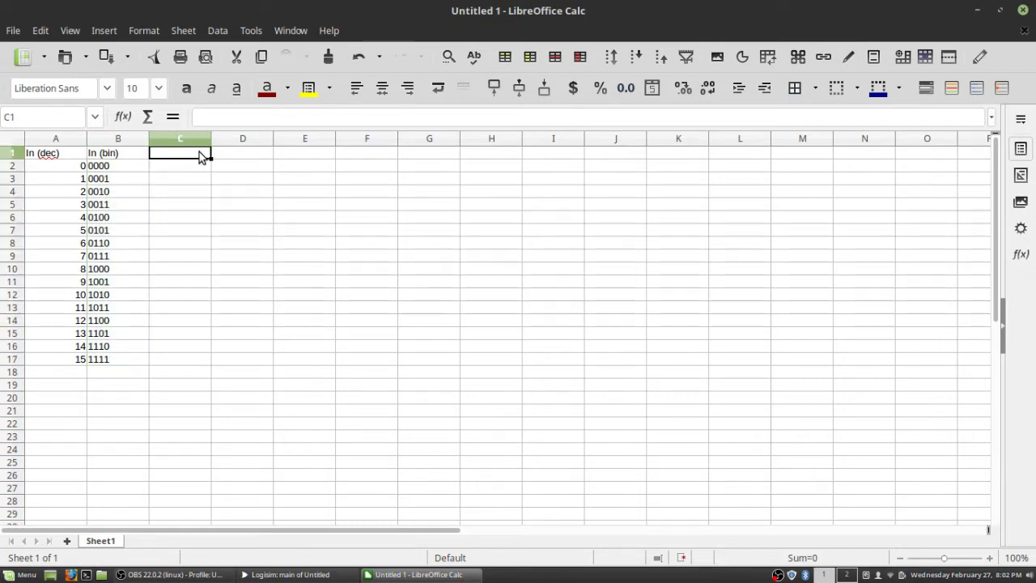
pyautogui.write('Out')
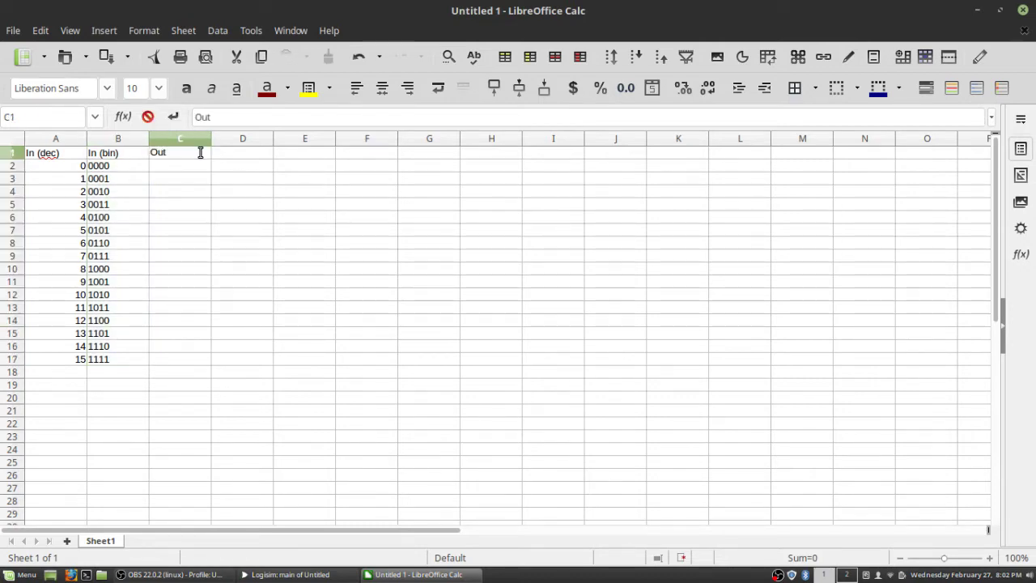
pyautogui.write(' (dec)')
pyautogui.click(181, 168)
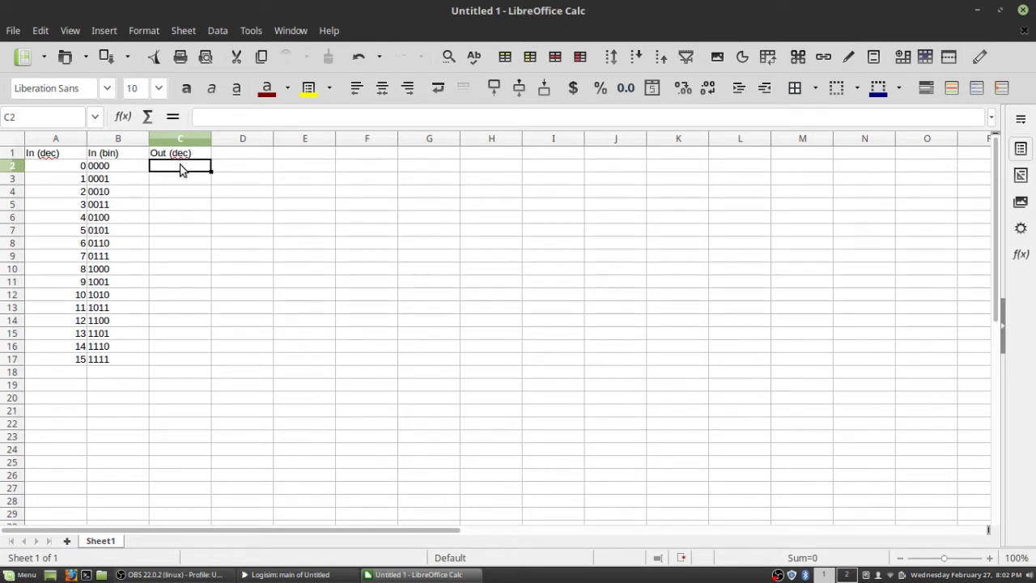
pyautogui.click(283, 116)
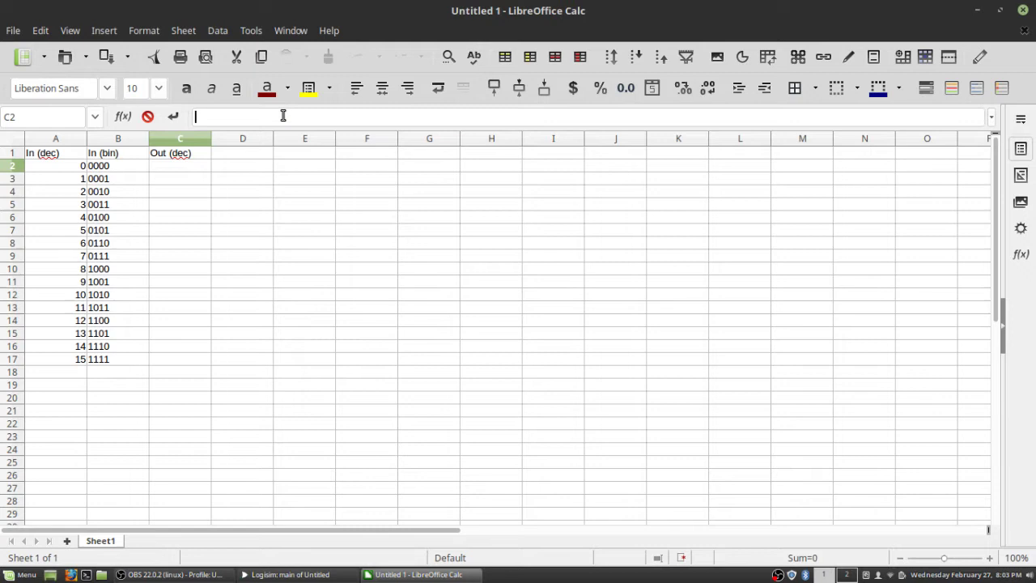
pyautogui.write('=')
pyautogui.click(79, 167)
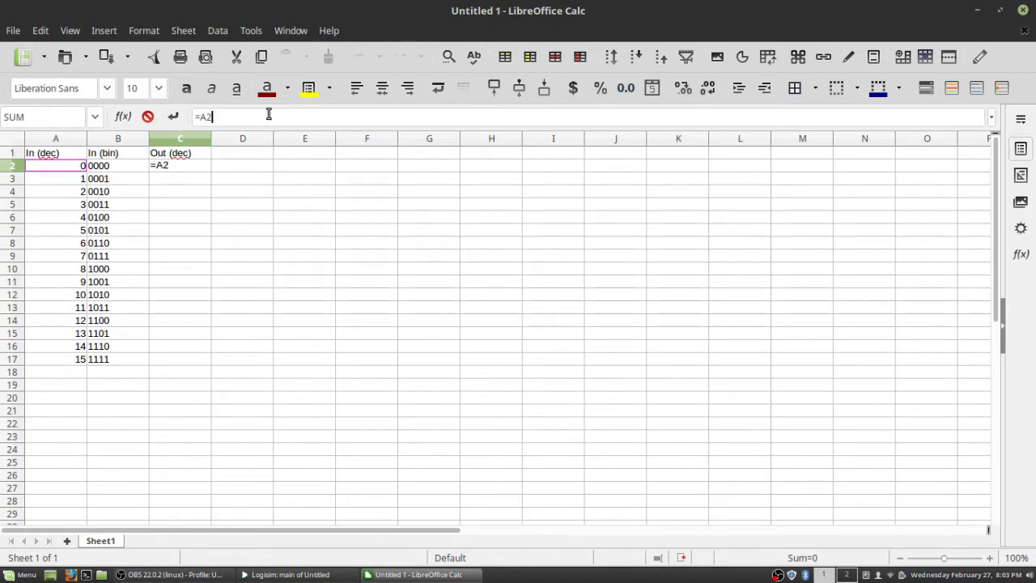
pyautogui.write('*')
pyautogui.click(76, 167)
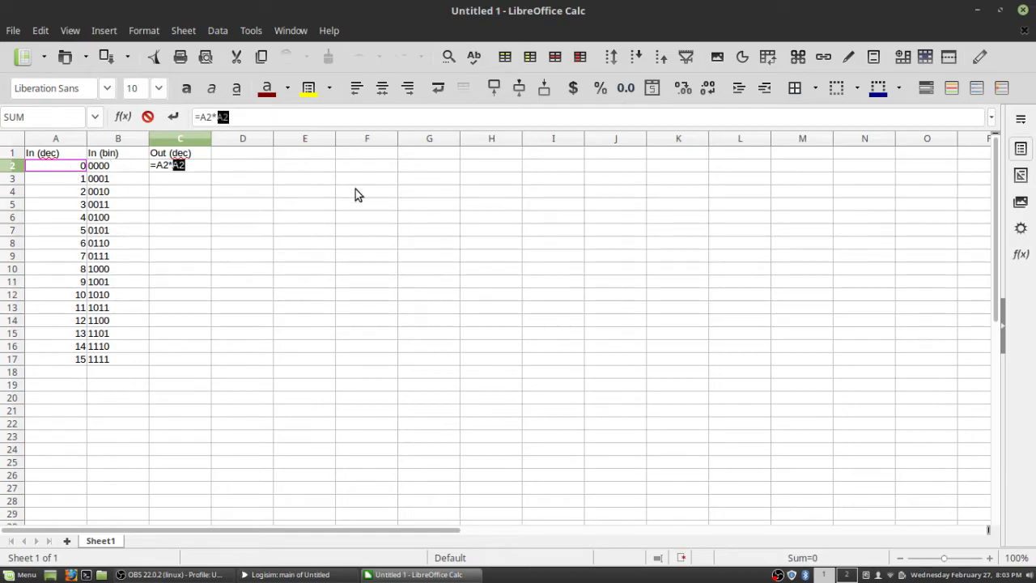
pyautogui.click(173, 117)
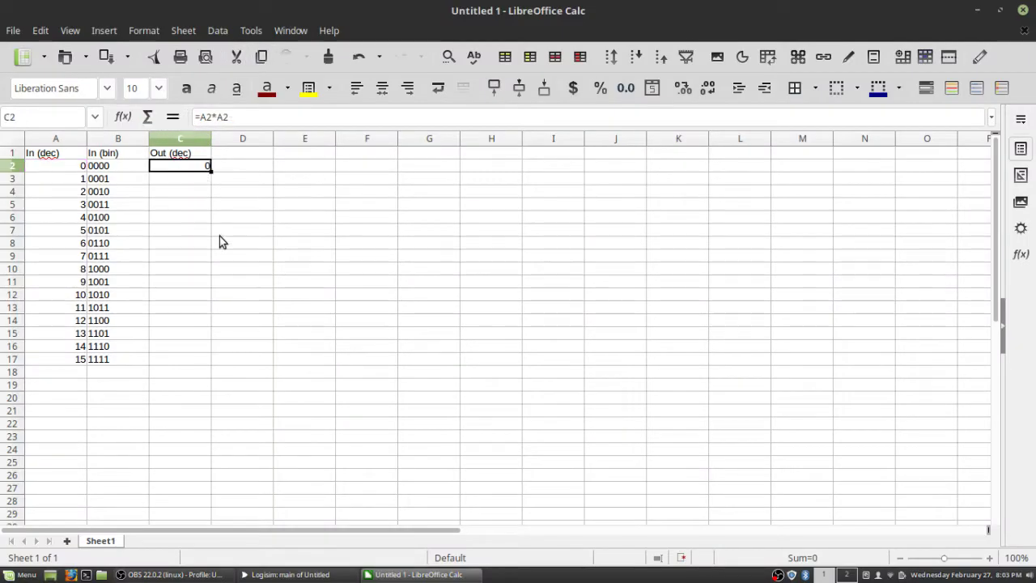
pyautogui.doubleClick(209, 170)
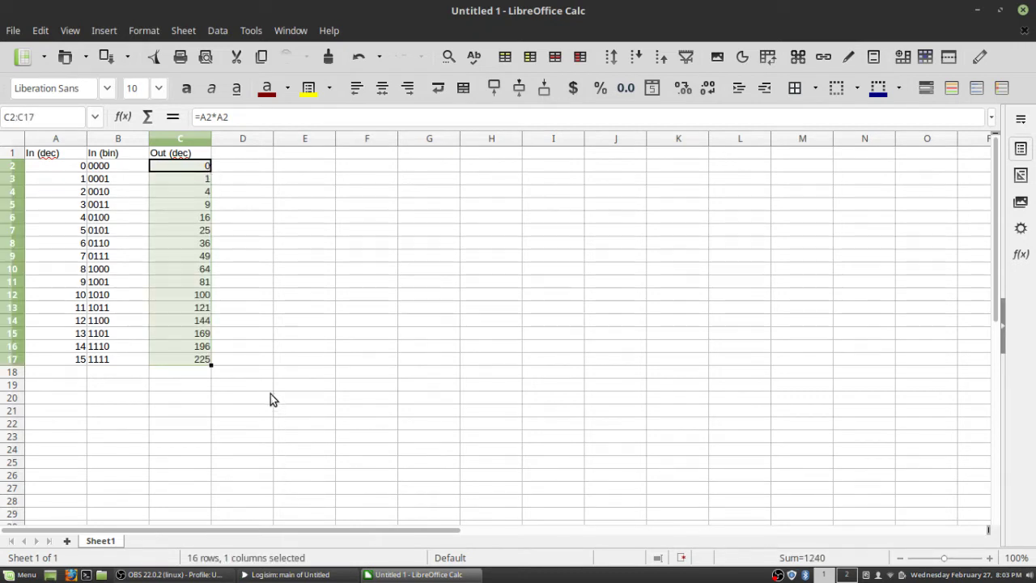
pyautogui.click(195, 364)
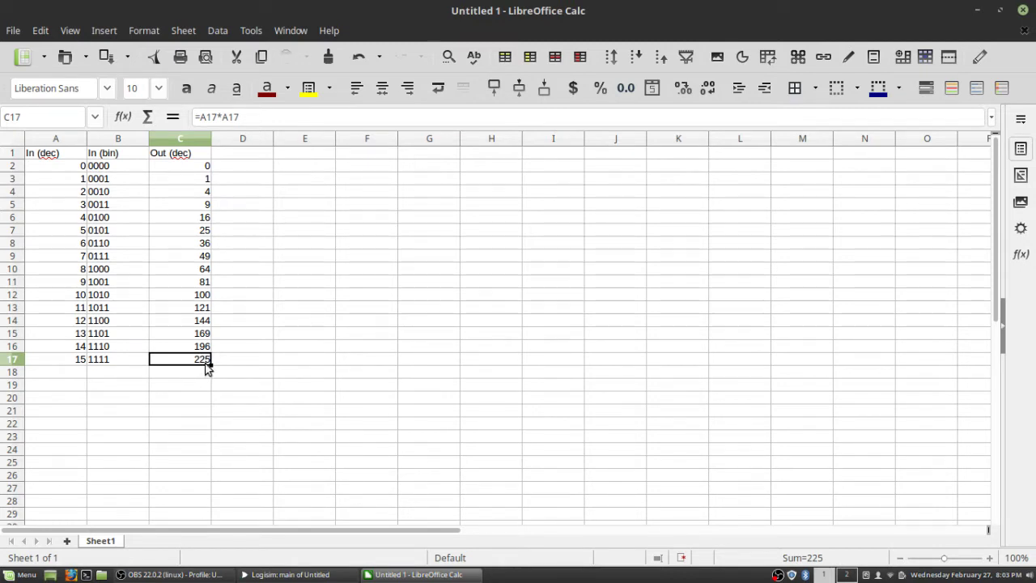
pyautogui.doubleClick(251, 155)
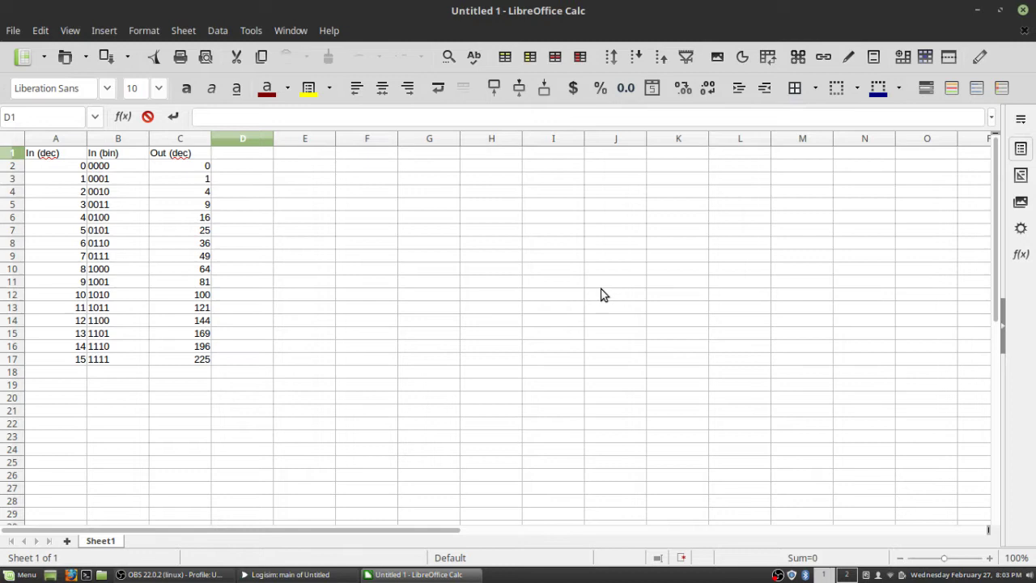
# Head D1 'Out (bin)' and fill D2:D17 with =DEC2BIN(C2,8)
pyautogui.write('Out (bin)')
pyautogui.press('Return')
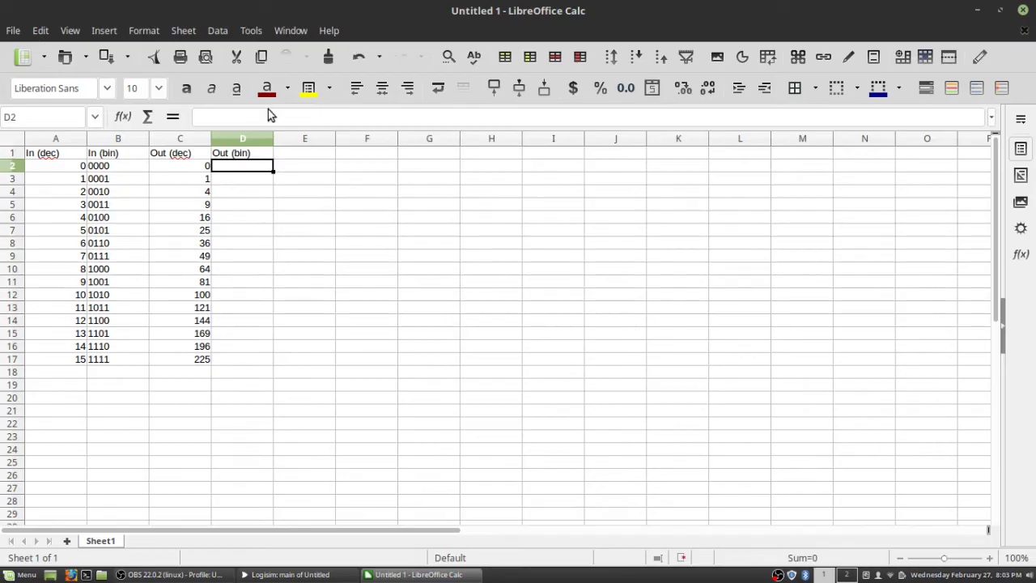
pyautogui.click(268, 116)
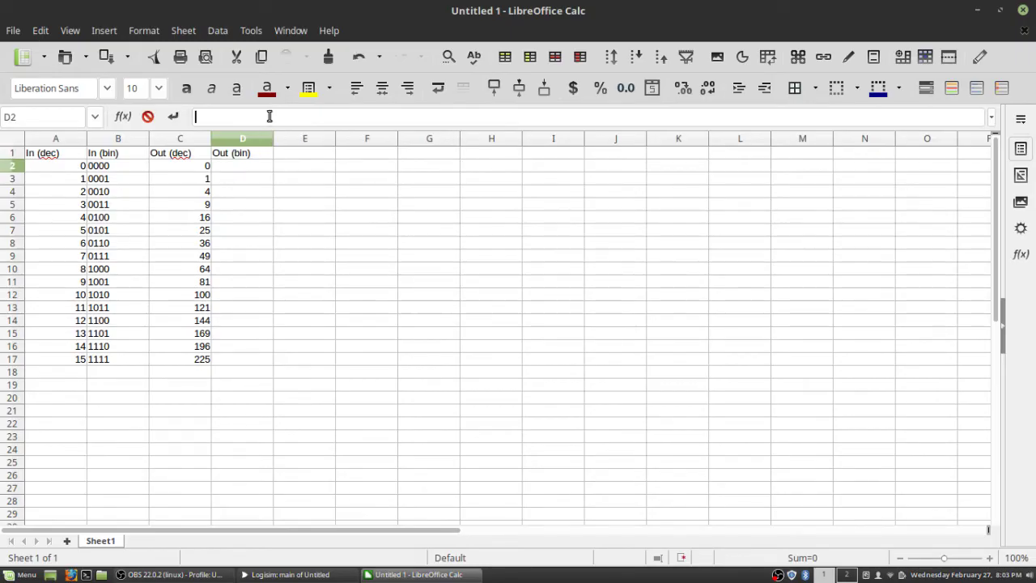
pyautogui.write('=dec2bin(')
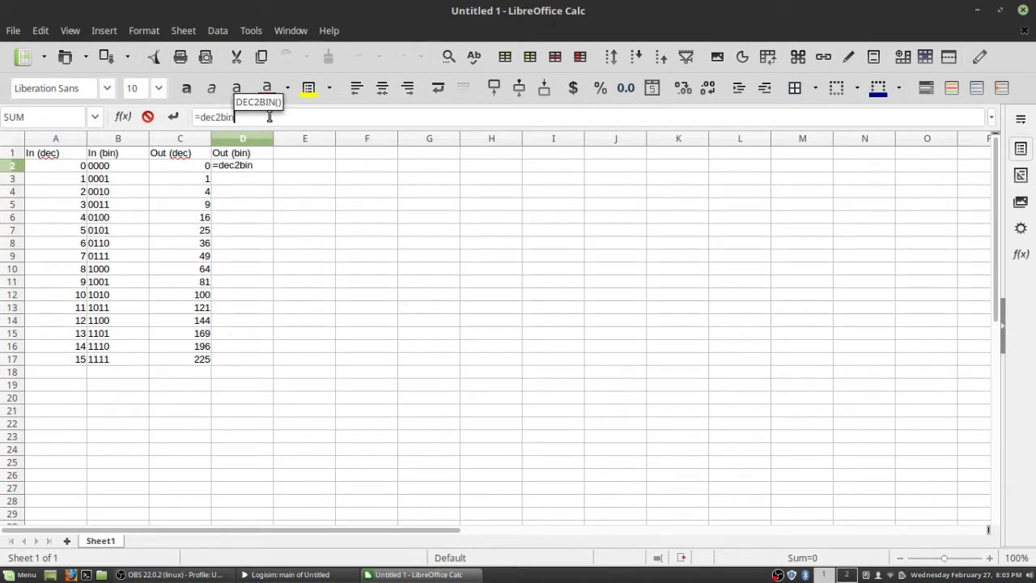
pyautogui.click(180, 180)
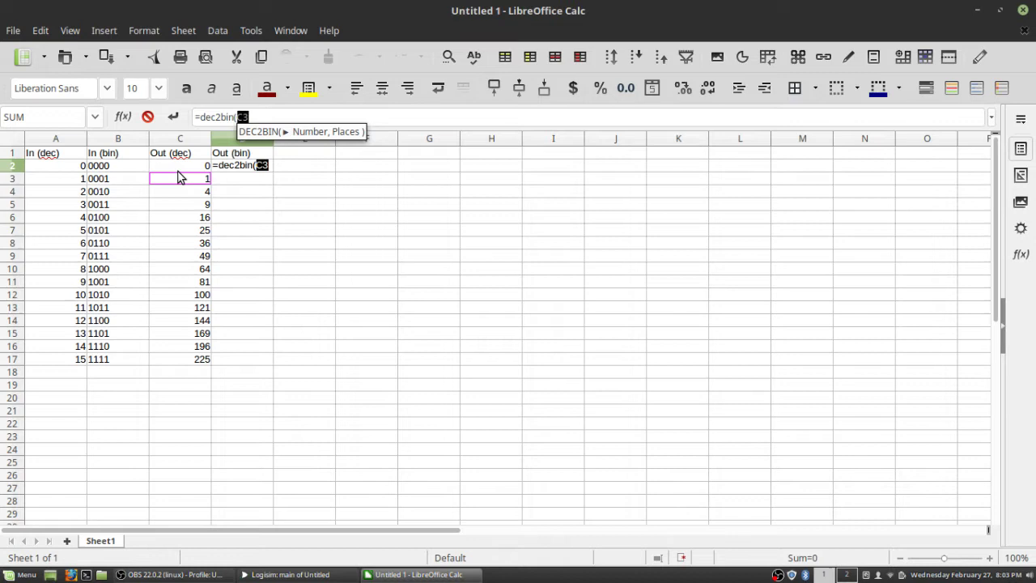
pyautogui.click(180, 167)
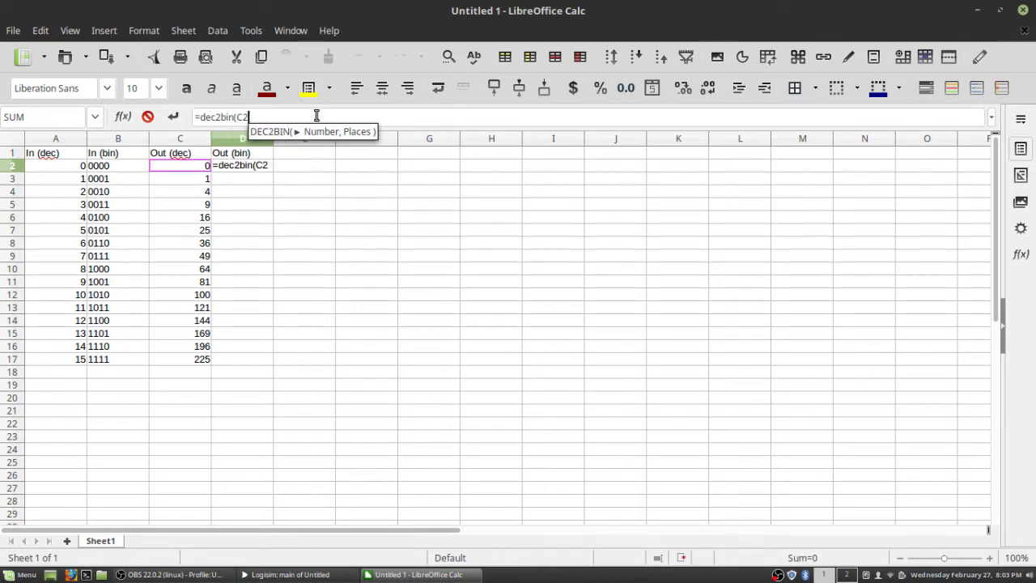
pyautogui.write(',8')
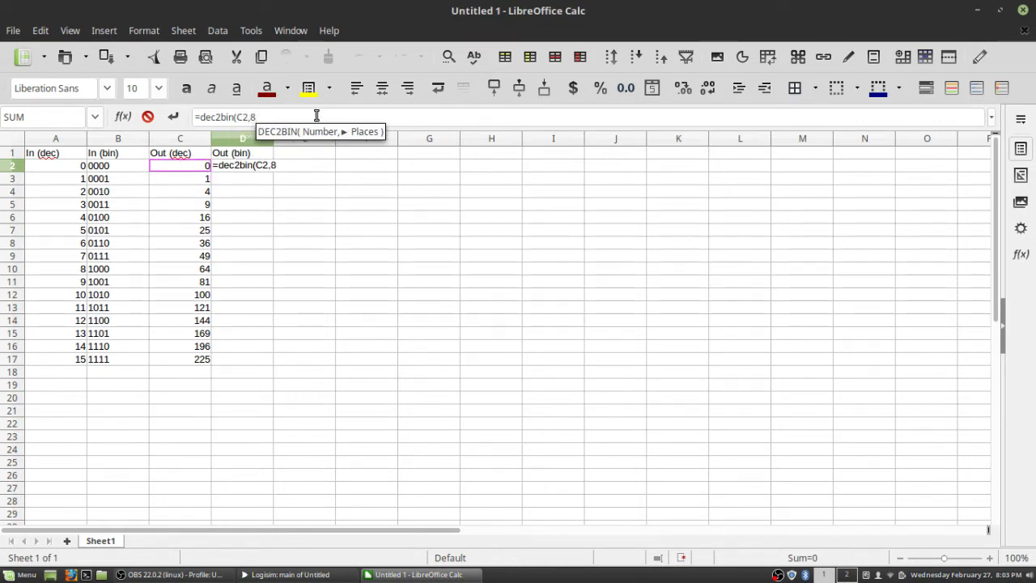
pyautogui.write(')')
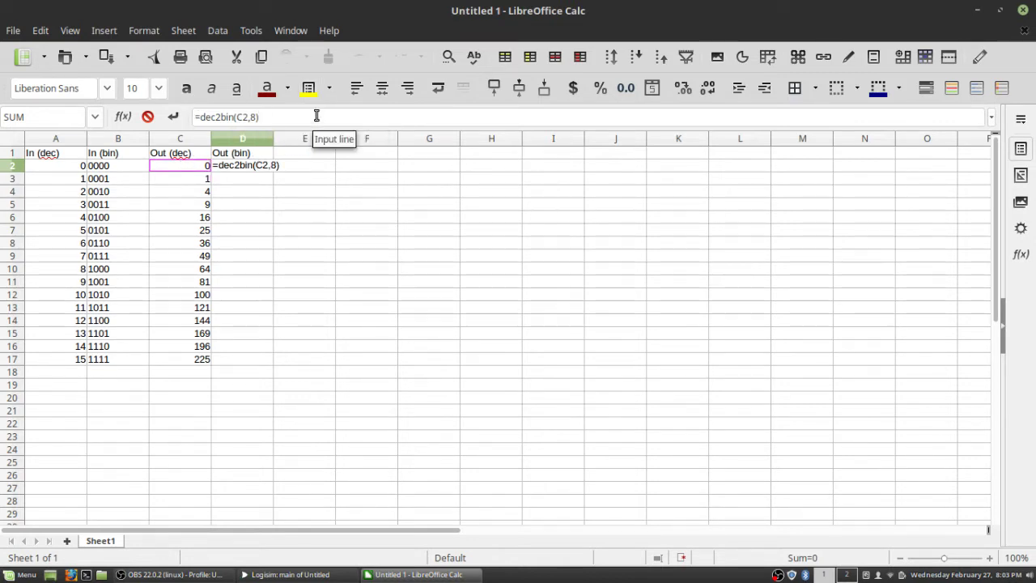
pyautogui.click(172, 117)
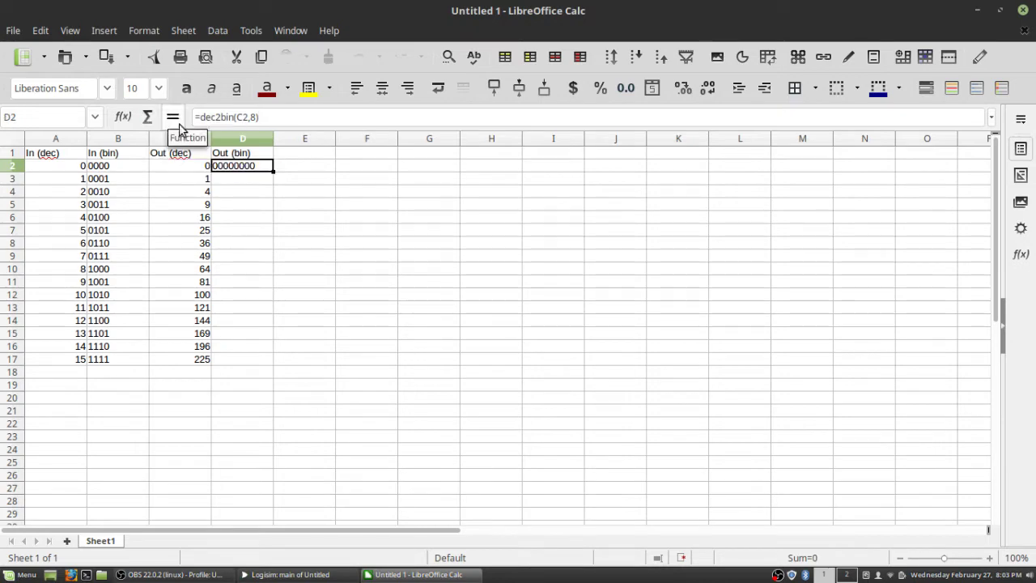
pyautogui.doubleClick(273, 167)
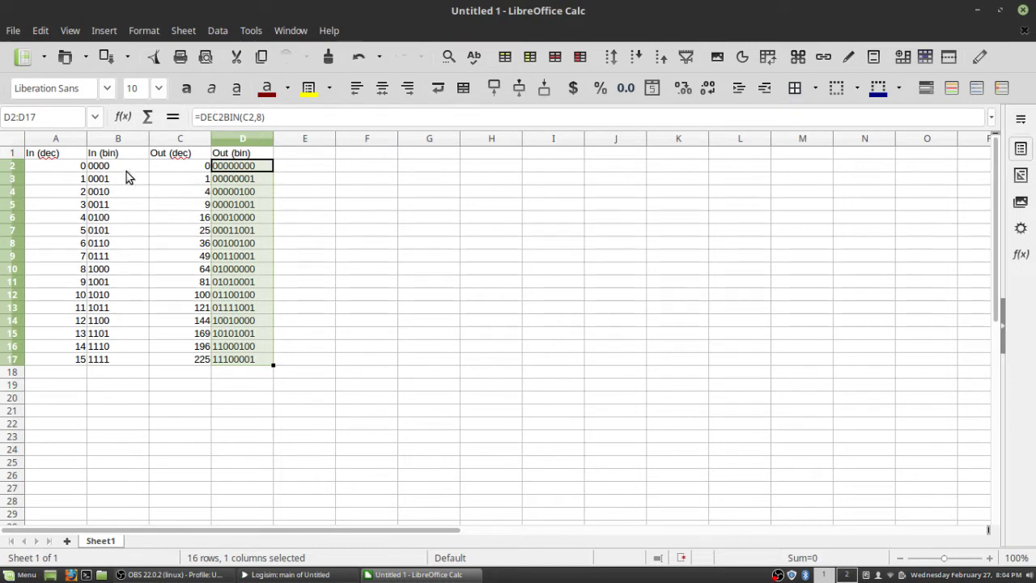
# Compare the In (bin) and Out (bin) columns, then return to Logisim
pyautogui.moveTo(125, 168); pyautogui.dragTo(146, 359)
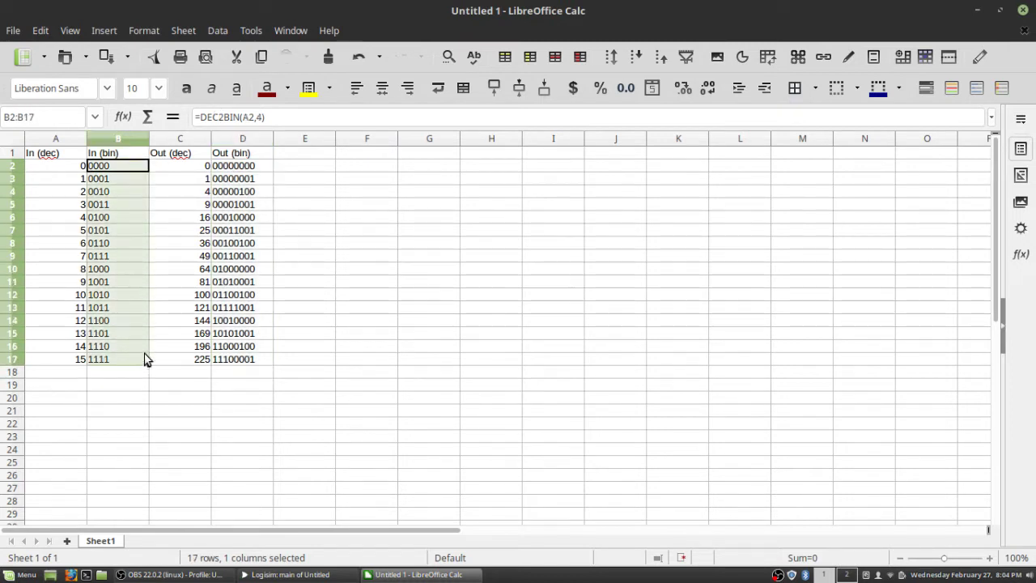
pyautogui.moveTo(270, 164); pyautogui.dragTo(259, 363)
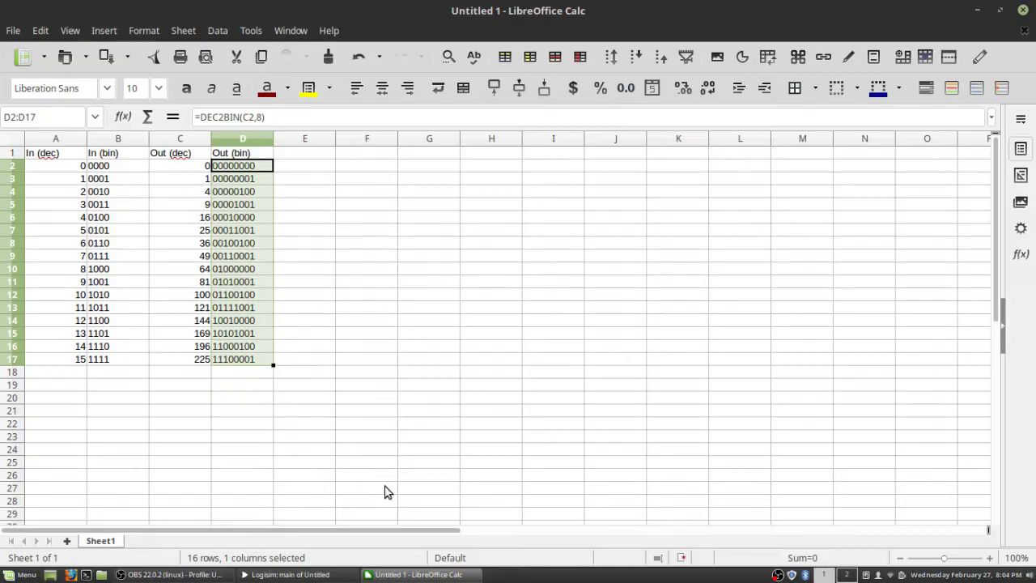
pyautogui.click(302, 575)
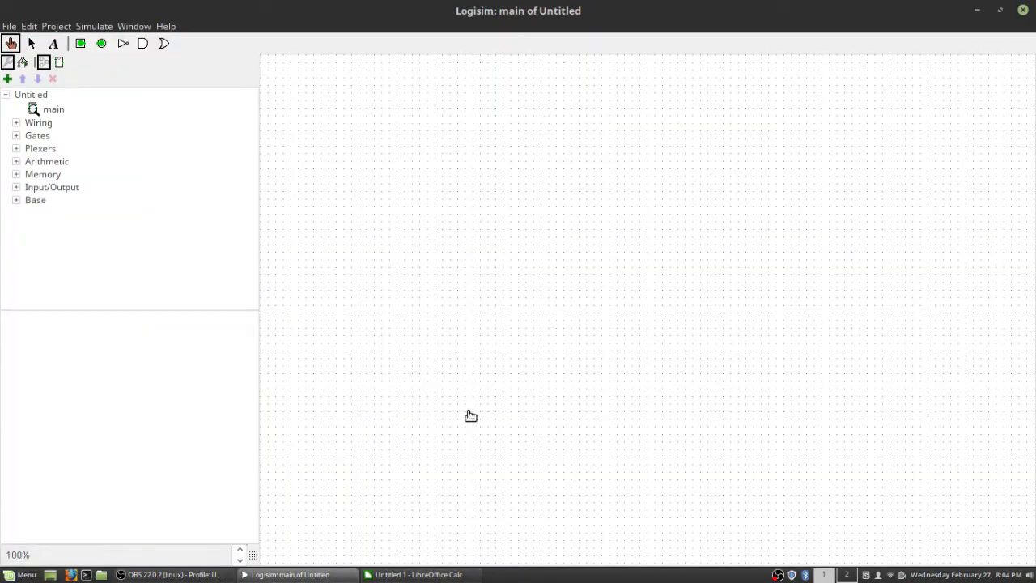
# Open Combinational Analysis from the Window menu and move it to the screen centre
pyautogui.click(134, 27)
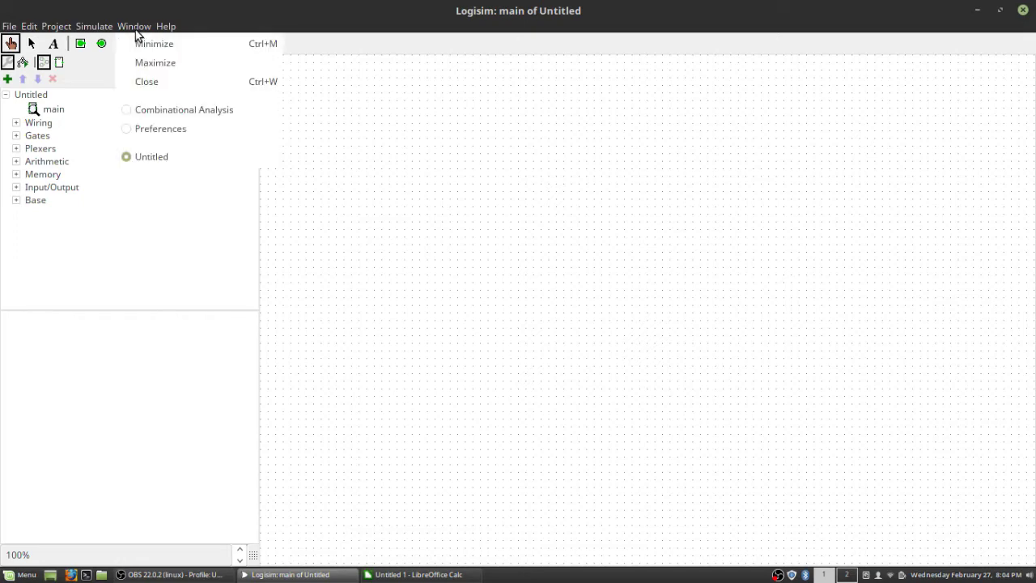
pyautogui.click(193, 114)
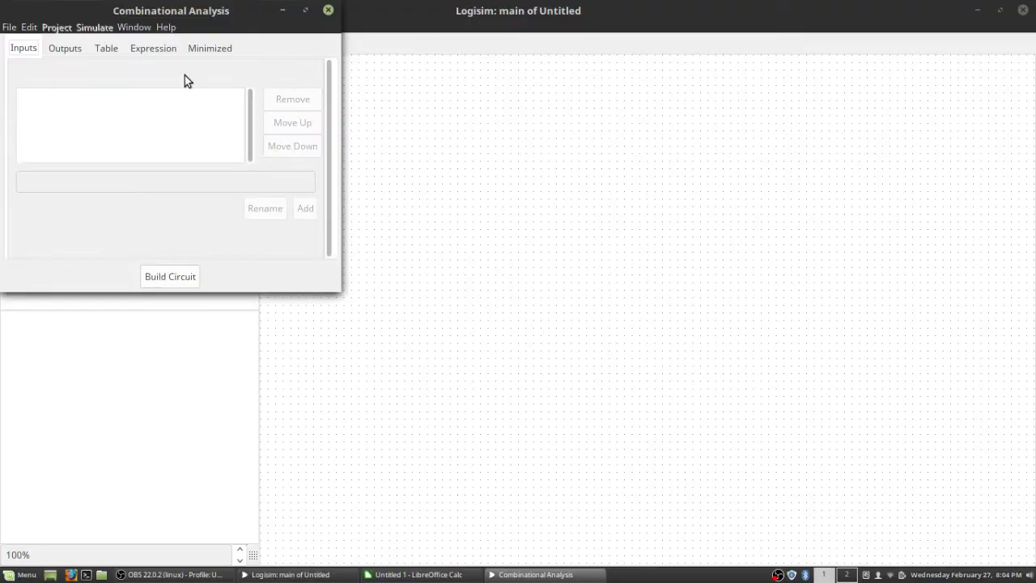
pyautogui.moveTo(225, 12); pyautogui.dragTo(646, 149)
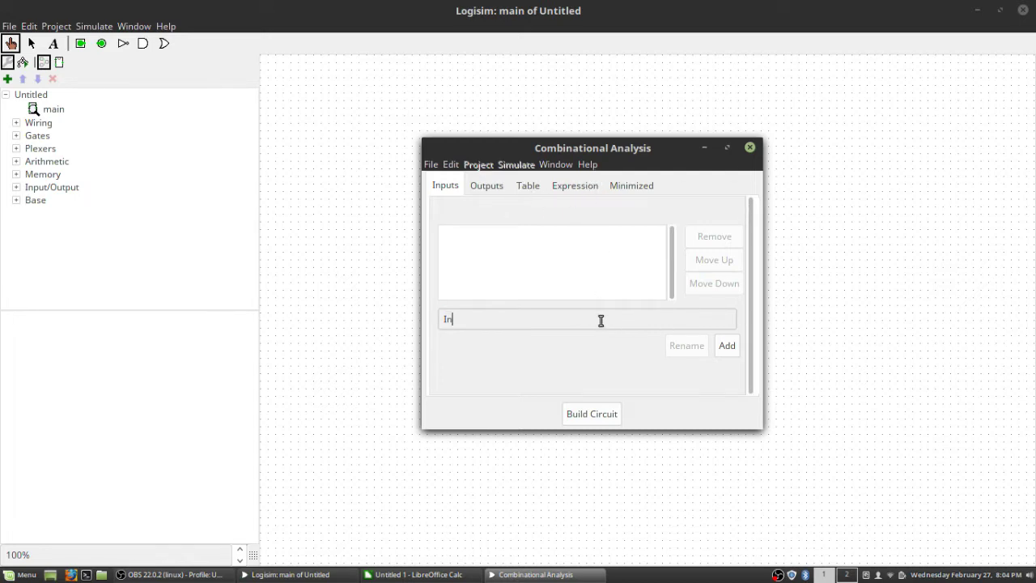
# Add the four inputs In3, In2, In1 and In0
pyautogui.write('3')
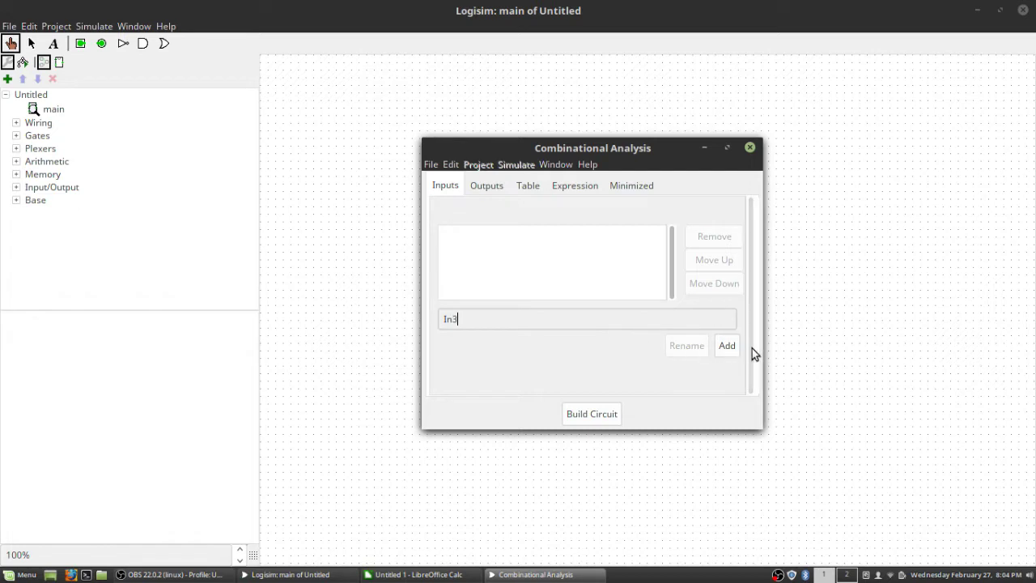
pyautogui.click(730, 349)
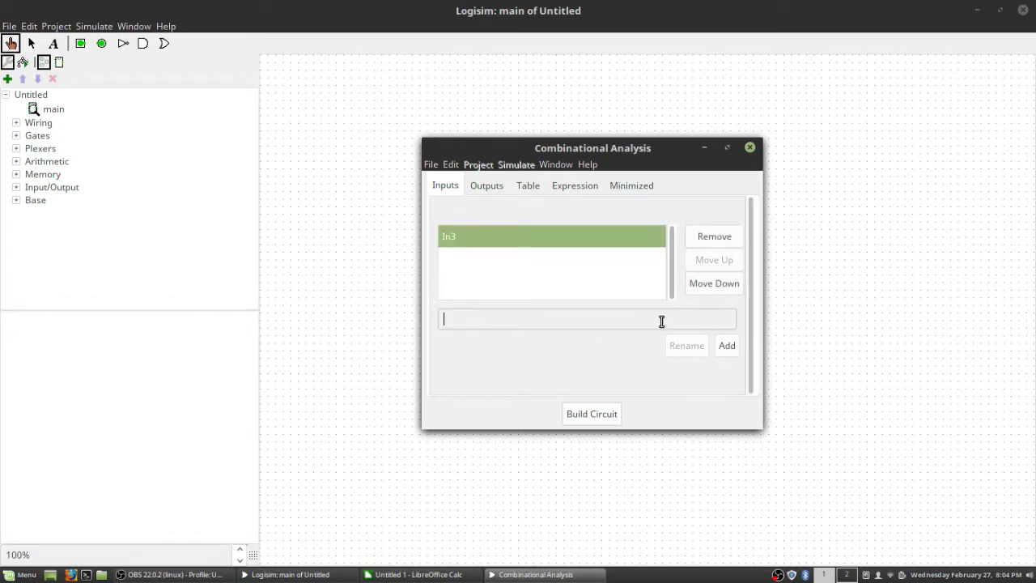
pyautogui.write('In2')
pyautogui.click(728, 348)
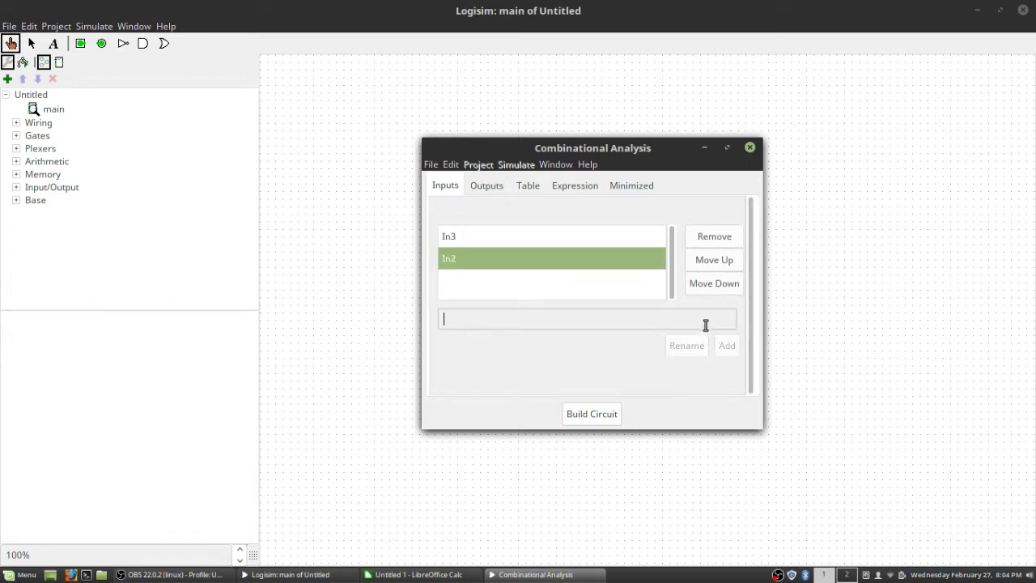
pyautogui.write('In1')
pyautogui.click(728, 346)
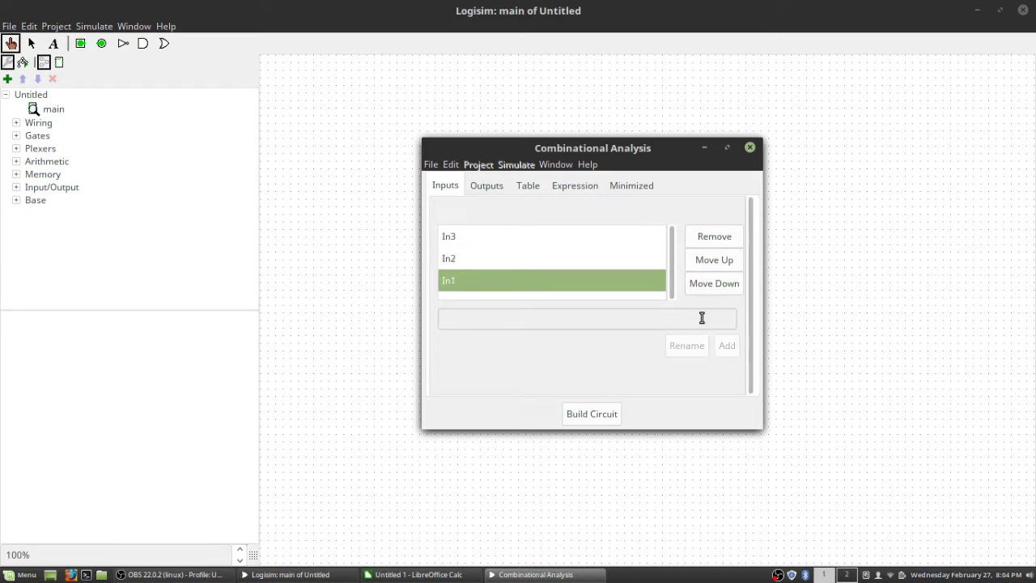
pyautogui.write('In0')
pyautogui.click(728, 346)
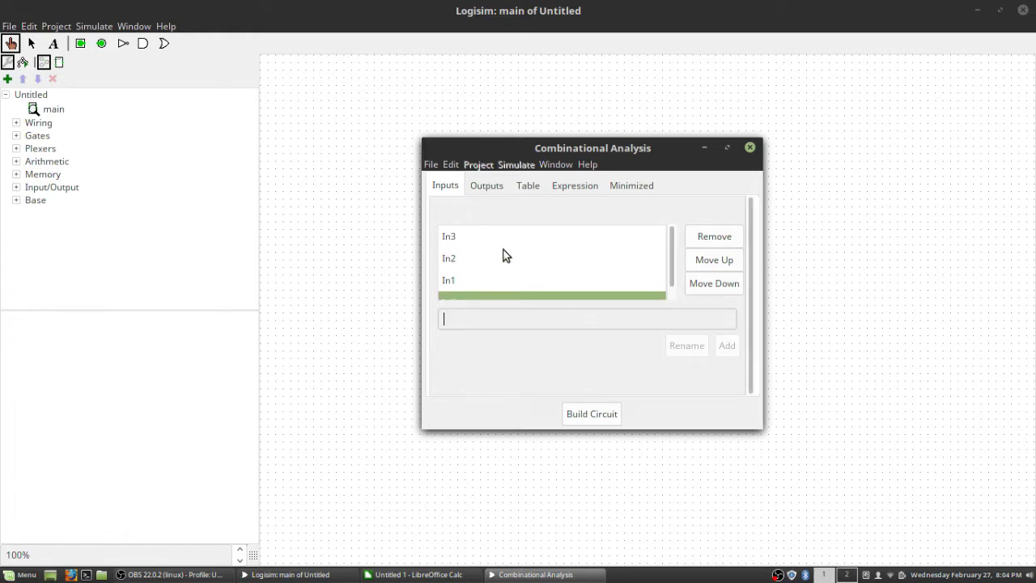
# Check the 16-row truth table, then return to the inputs list
pyautogui.click(527, 186)
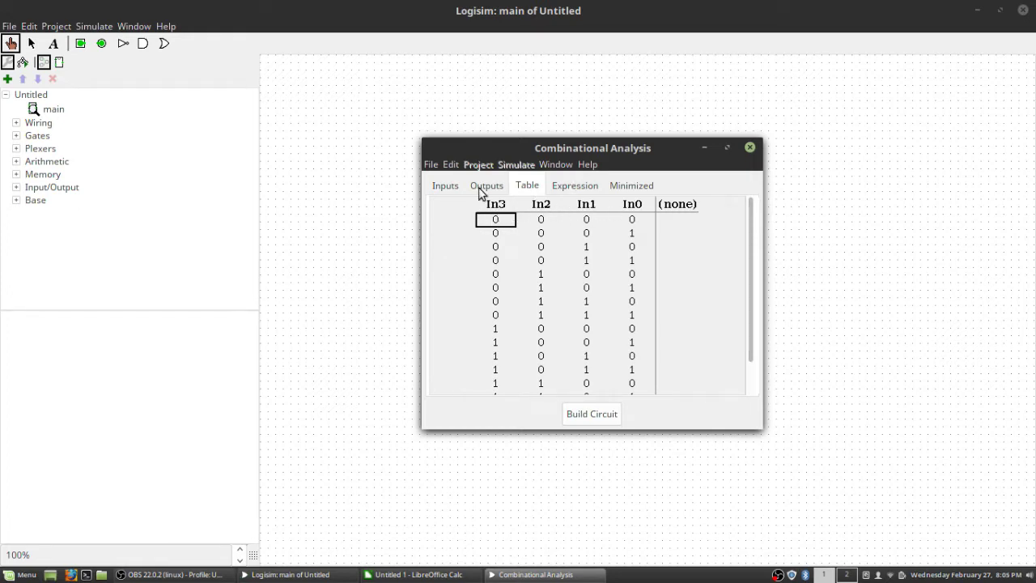
pyautogui.click(446, 186)
pyautogui.click(525, 186)
pyautogui.click(444, 188)
pyautogui.scroll(-1, 636, 292)
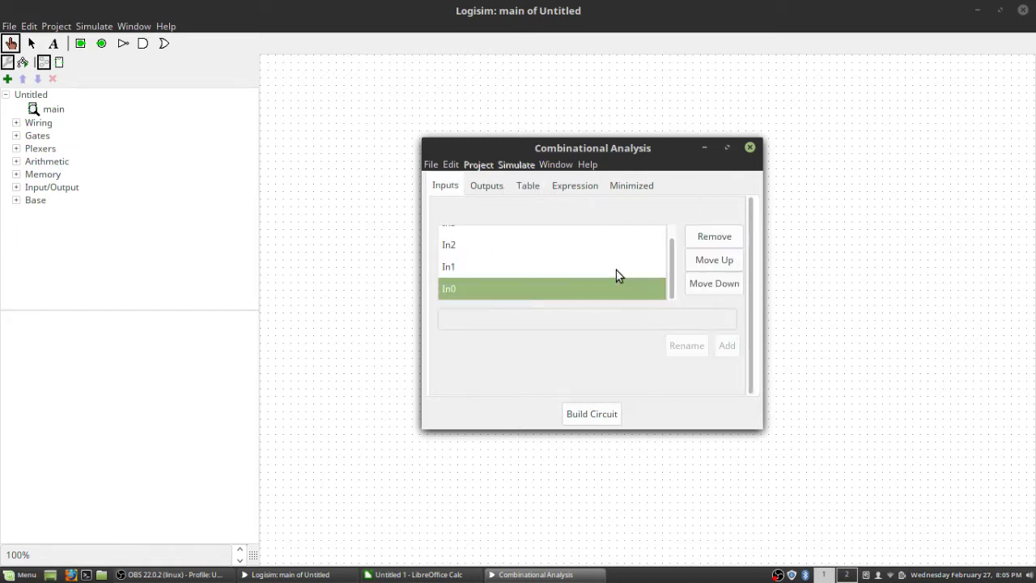
# Switch to the Outputs tab and glance at the spreadsheet's binary table
pyautogui.click(487, 184)
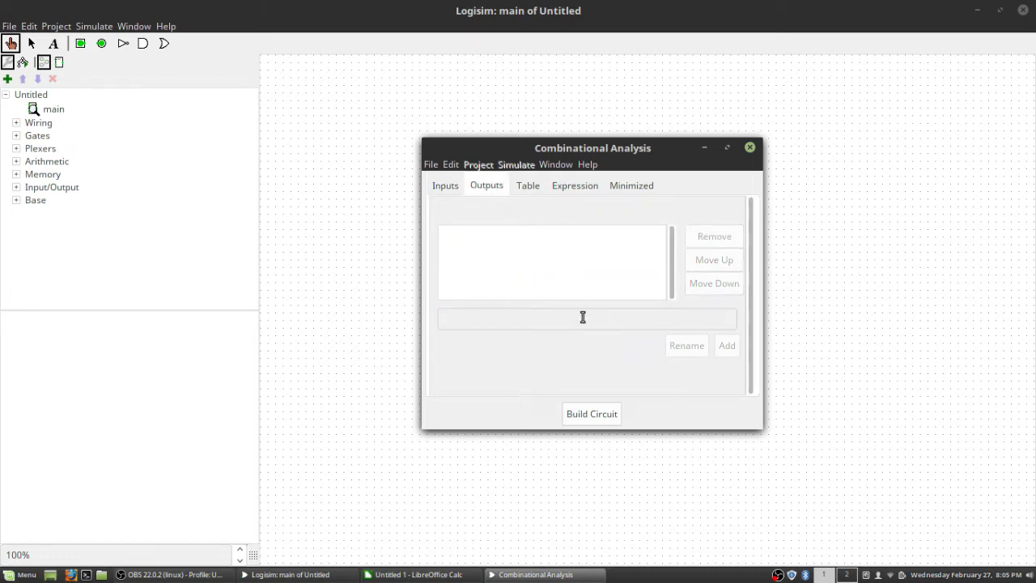
pyautogui.click(348, 573)
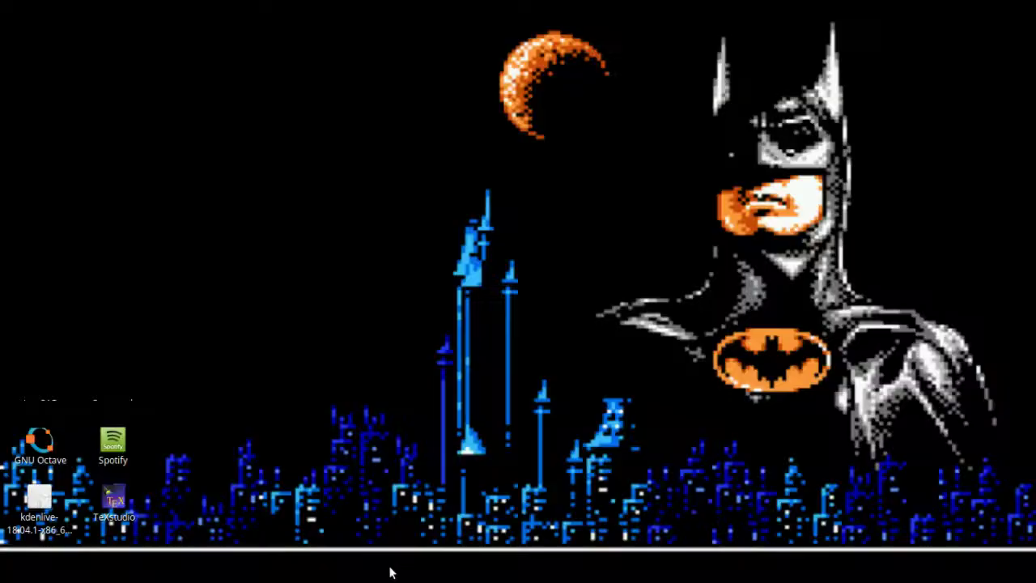
pyautogui.click(389, 572)
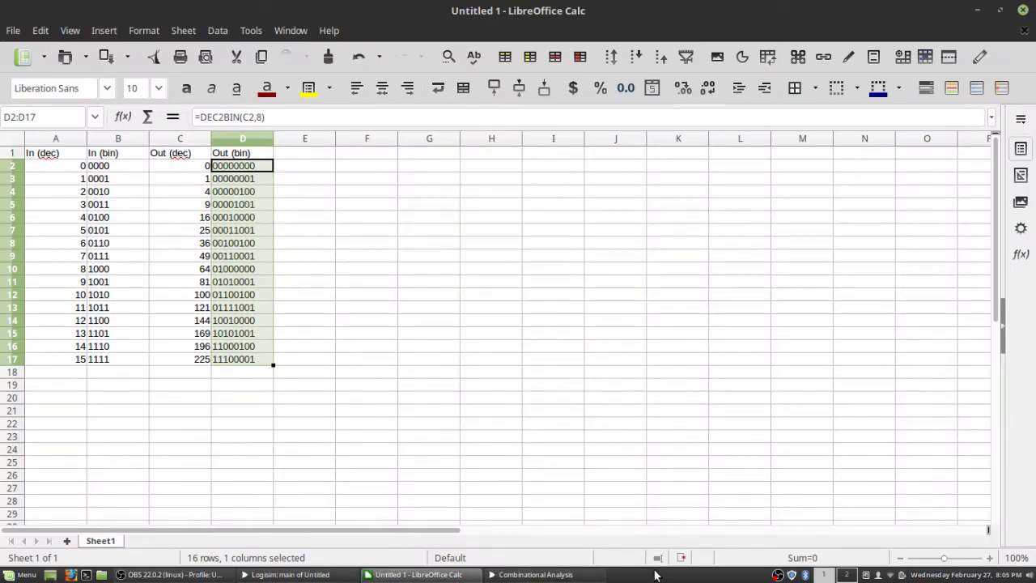
pyautogui.click(551, 574)
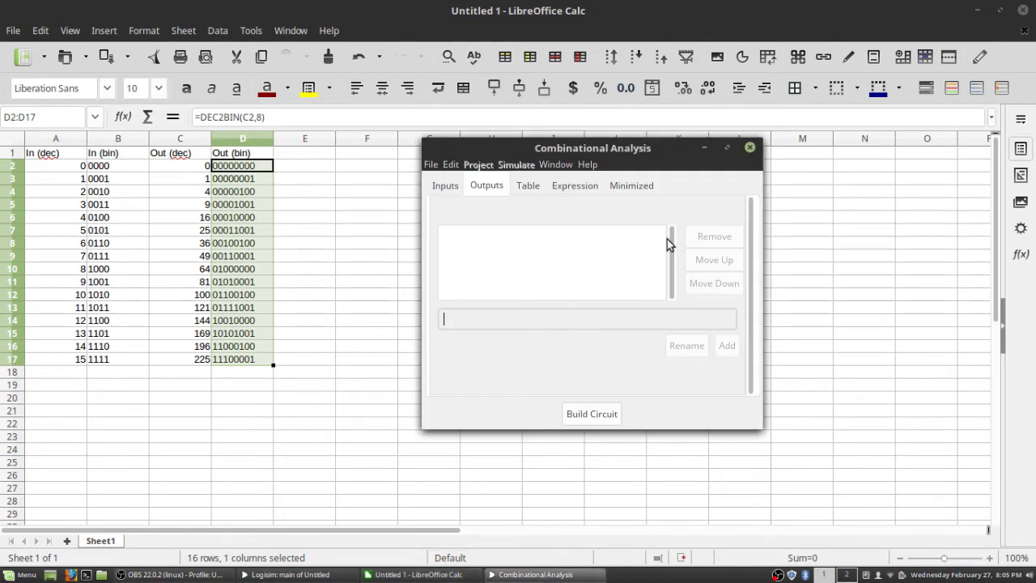
# Add outputs Out7, Out6, Out5, Out4 and Out3
pyautogui.click(542, 315)
pyautogui.write('Out7')
pyautogui.click(725, 346)
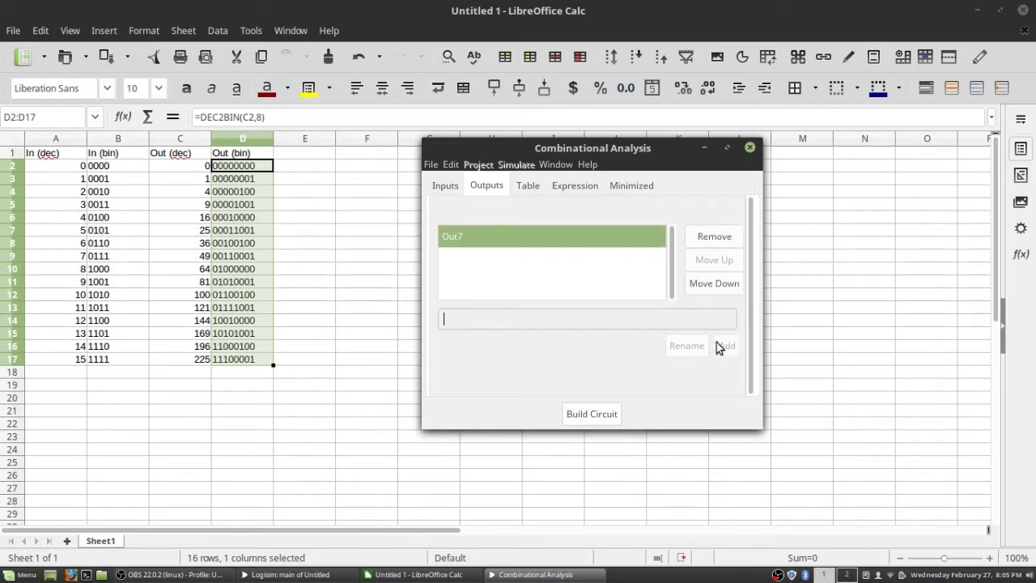
pyautogui.write('Out')
pyautogui.click(726, 347)
pyautogui.write('Ou')
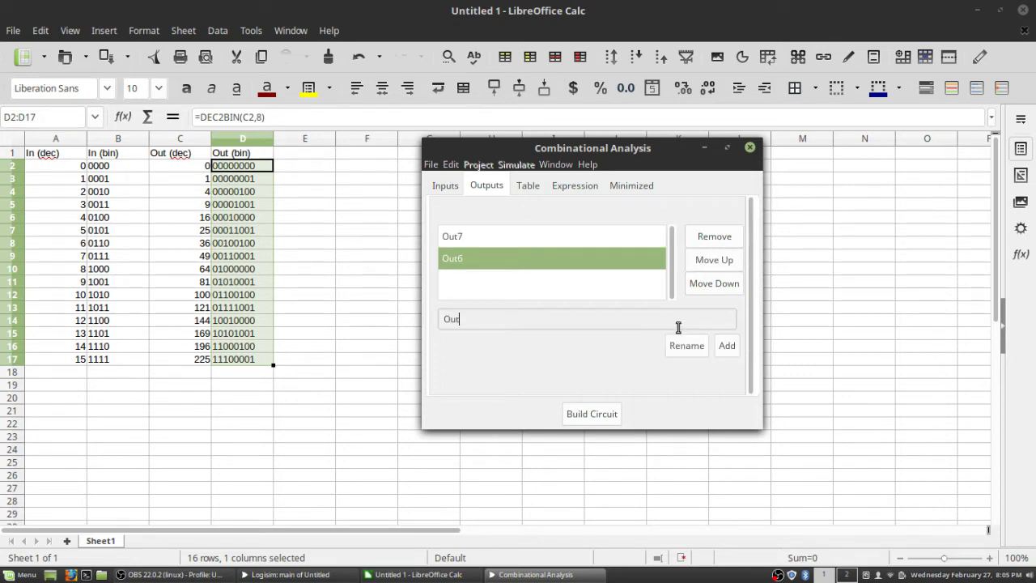
pyautogui.click(726, 346)
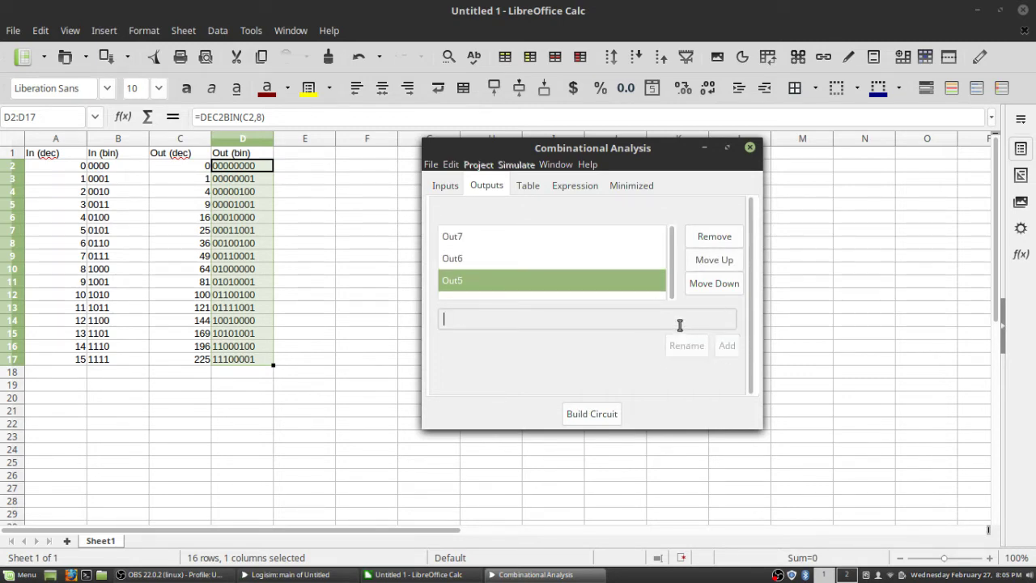
pyautogui.write('Out')
pyautogui.click(718, 349)
pyautogui.write('Out')
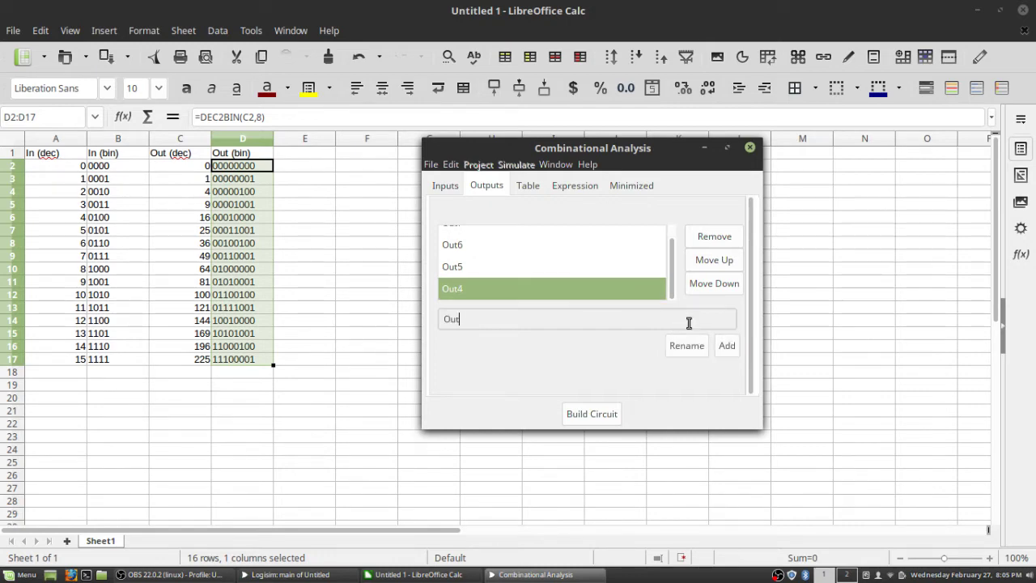
pyautogui.write('3')
pyautogui.click(725, 346)
# Add outputs Out2, Out1 and Out0, then check the complete output list
pyautogui.write('O')
pyautogui.click(726, 345)
pyautogui.write('O')
pyautogui.click(725, 346)
pyautogui.write('O')
pyautogui.click(725, 346)
pyautogui.scroll(3, 666, 258)
pyautogui.scroll(-3, 555, 251)
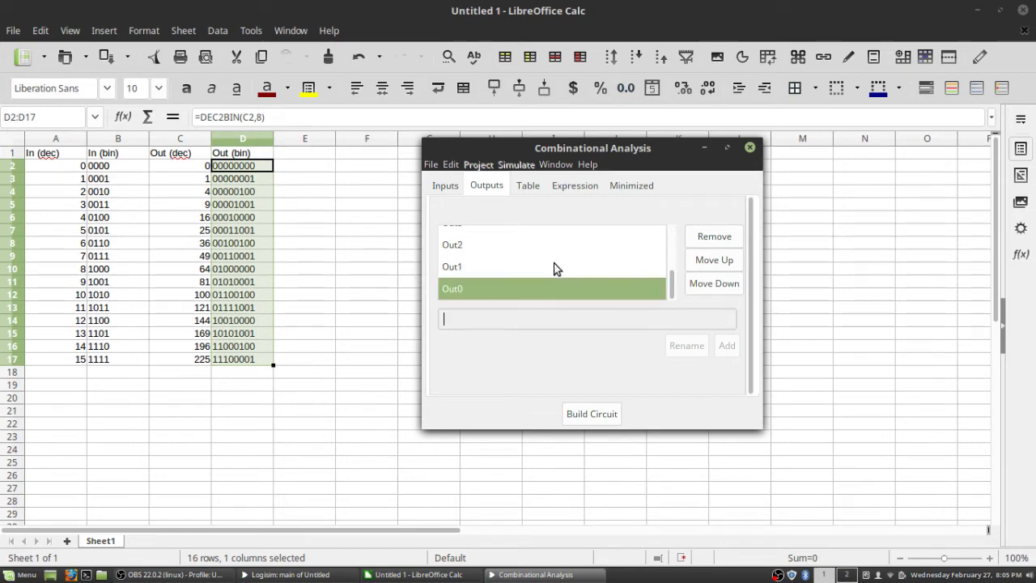
pyautogui.scroll(3, 511, 241)
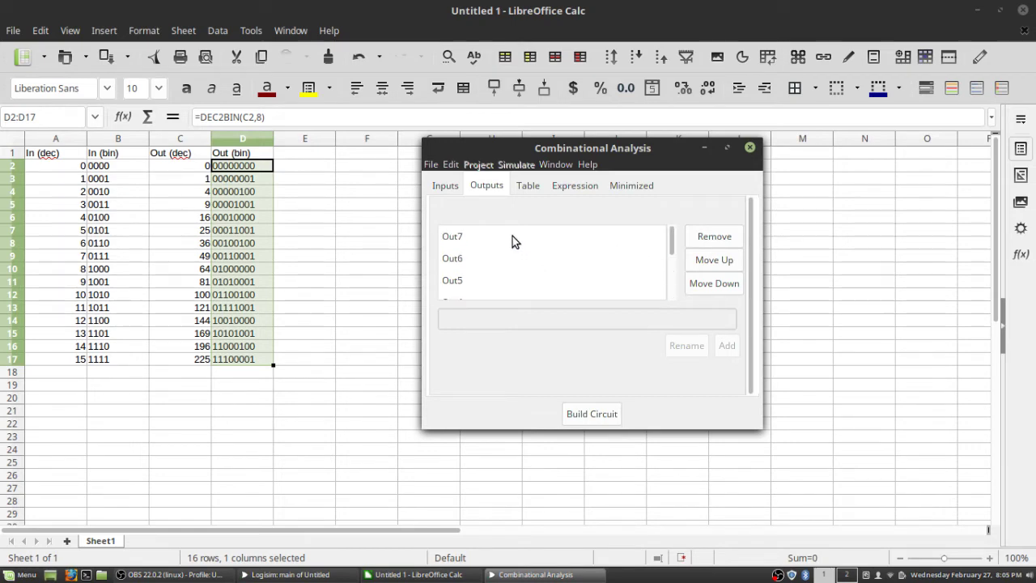
# Show the truth table and enlarge and reposition the analysis window so all outputs are visible
pyautogui.click(529, 185)
pyautogui.moveTo(751, 424); pyautogui.dragTo(972, 520)
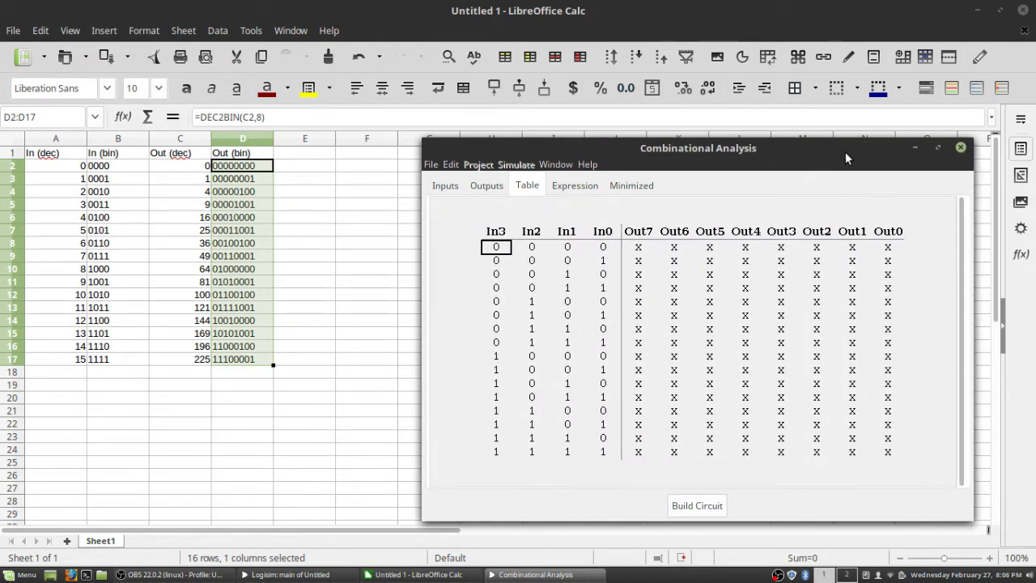
pyautogui.moveTo(845, 152); pyautogui.dragTo(808, 103)
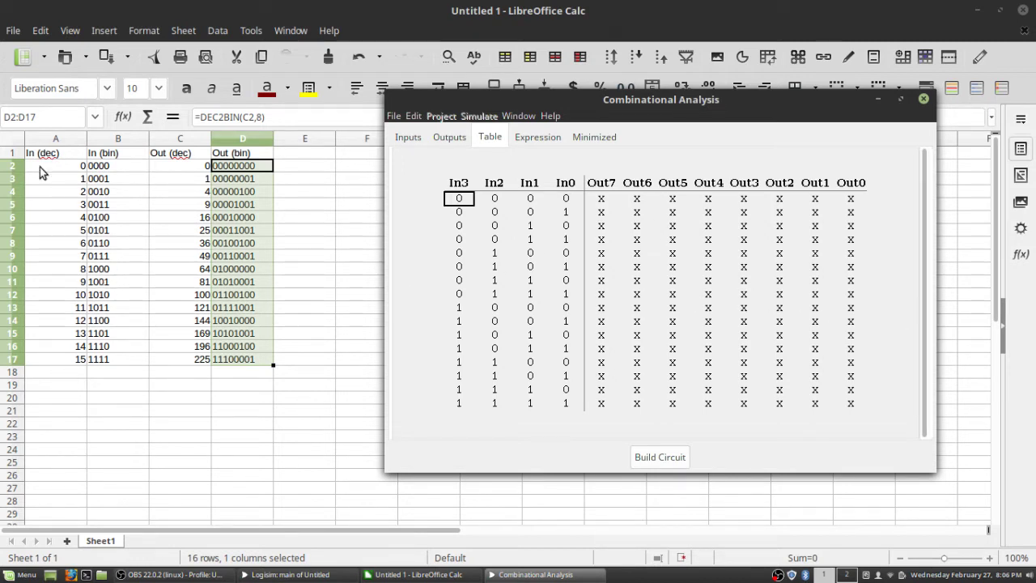
# Set Out7 to 0 for all sixteen input rows, 0000 through 1111
pyautogui.click(601, 199)
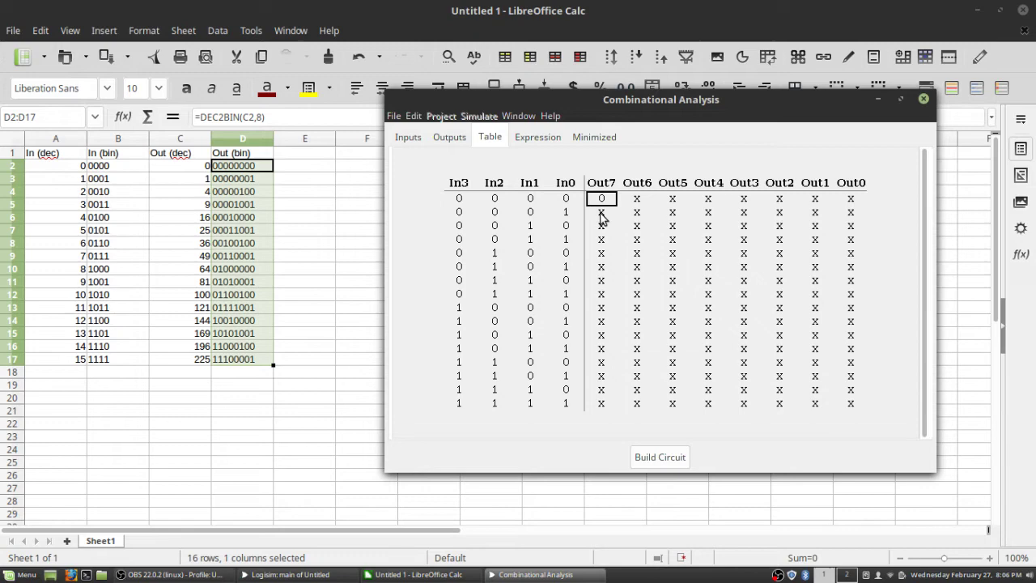
pyautogui.click(601, 213)
pyautogui.click(601, 227)
pyautogui.click(601, 240)
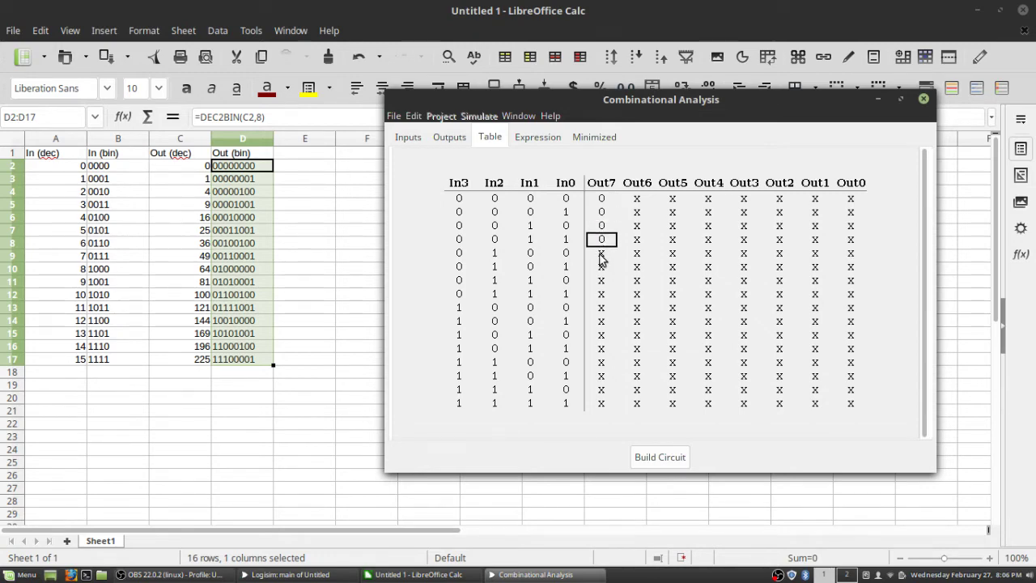
pyautogui.click(601, 254)
pyautogui.click(601, 266)
pyautogui.click(601, 280)
pyautogui.click(601, 294)
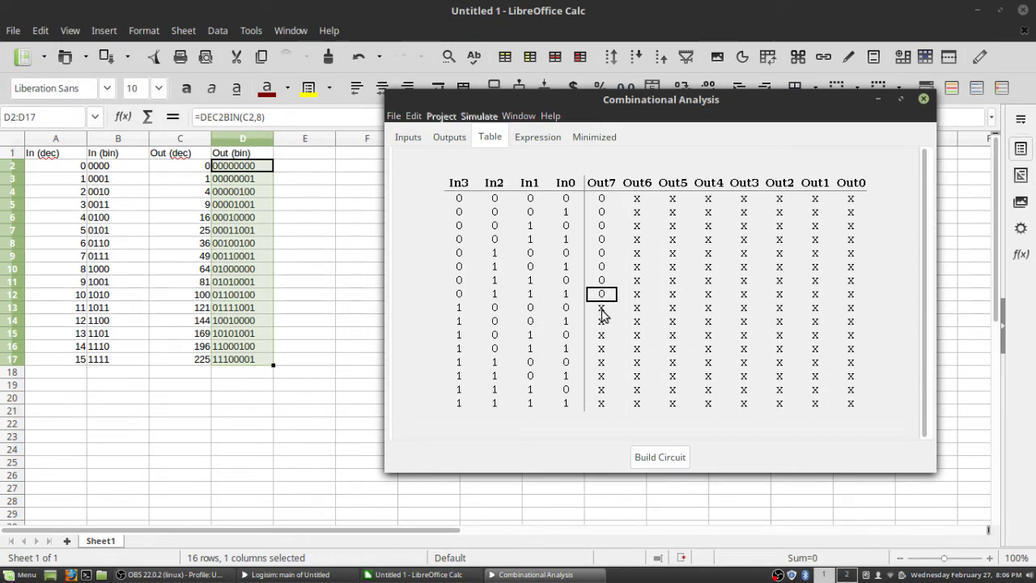
pyautogui.click(601, 308)
pyautogui.click(602, 321)
pyautogui.click(601, 334)
pyautogui.click(601, 348)
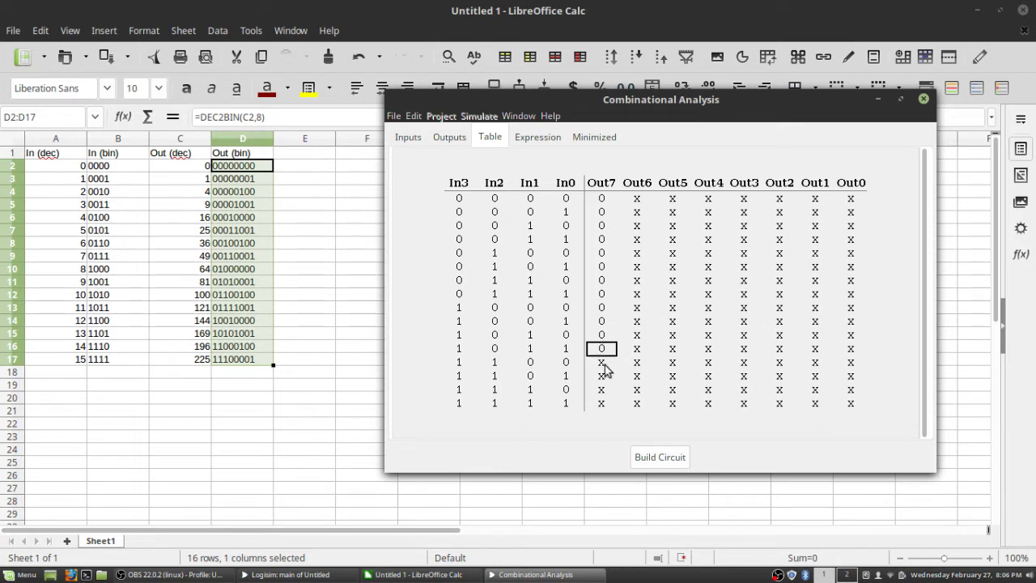
pyautogui.click(603, 362)
pyautogui.click(603, 375)
pyautogui.click(603, 389)
pyautogui.click(603, 403)
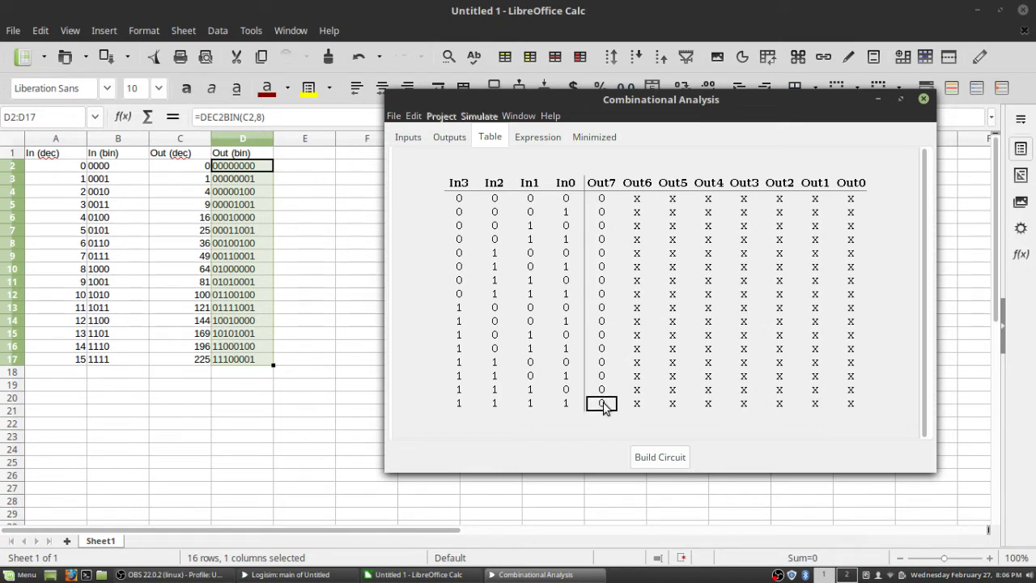
# Set Out6 to 0 for all sixteen input rows
pyautogui.click(637, 199)
pyautogui.click(639, 213)
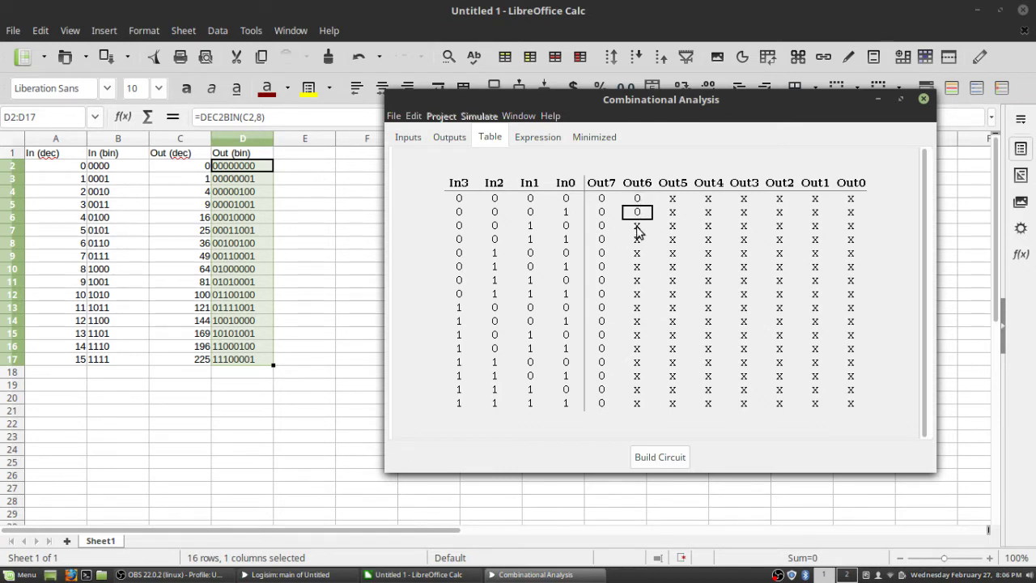
pyautogui.click(636, 227)
pyautogui.click(639, 240)
pyautogui.click(638, 253)
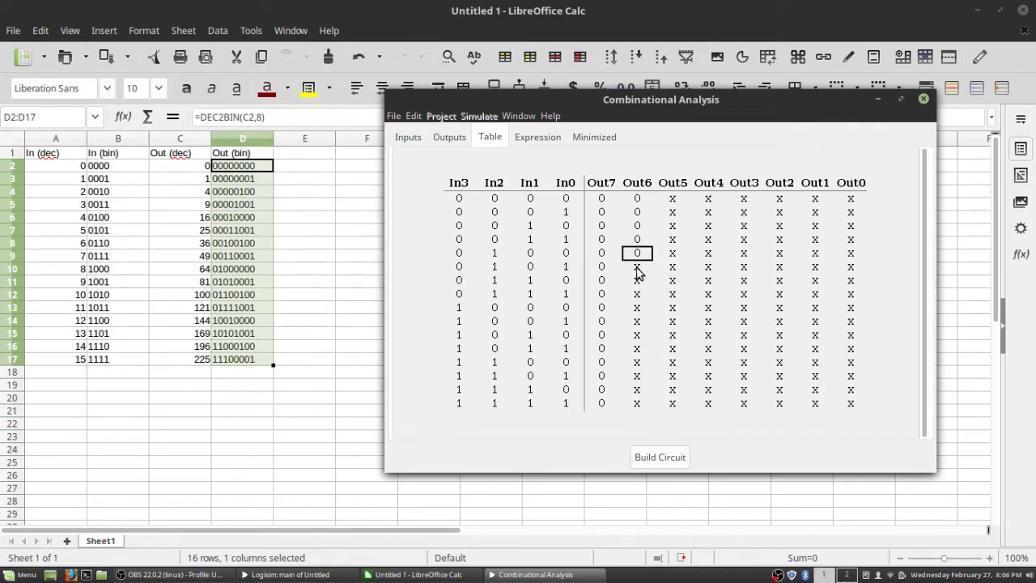
pyautogui.click(637, 267)
pyautogui.click(638, 280)
pyautogui.click(638, 294)
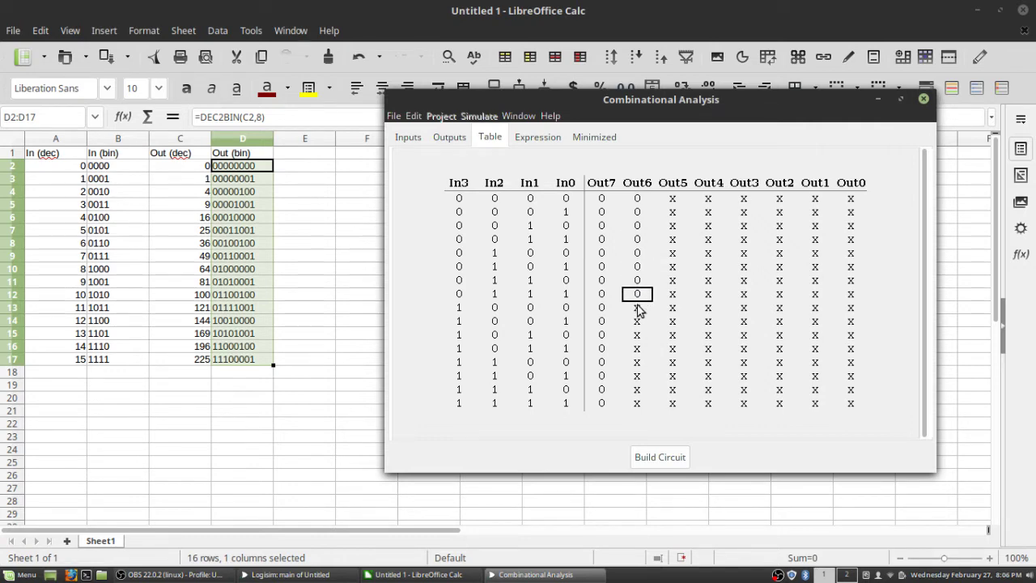
pyautogui.click(638, 308)
pyautogui.click(638, 321)
pyautogui.click(638, 334)
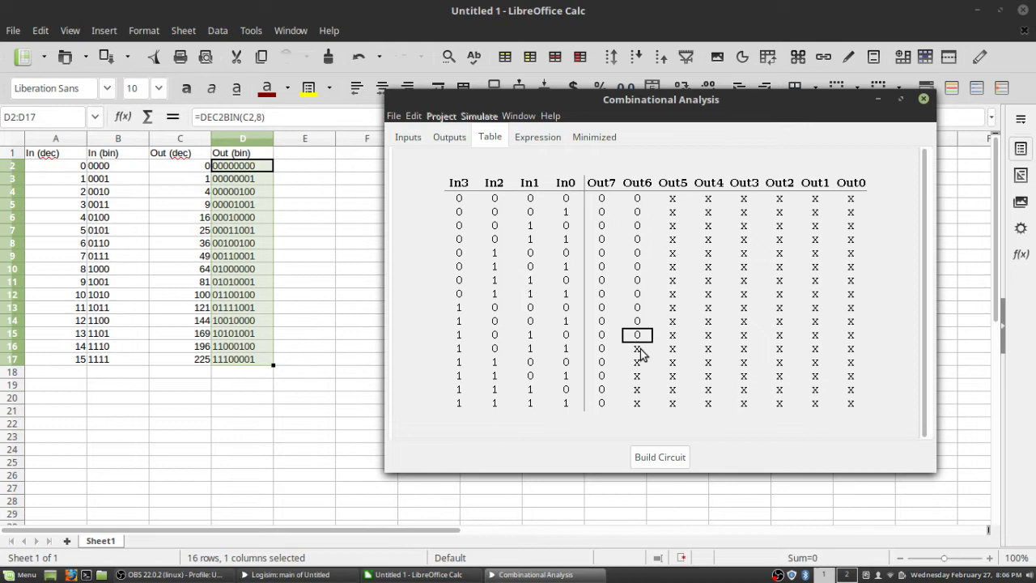
pyautogui.click(639, 350)
pyautogui.click(638, 363)
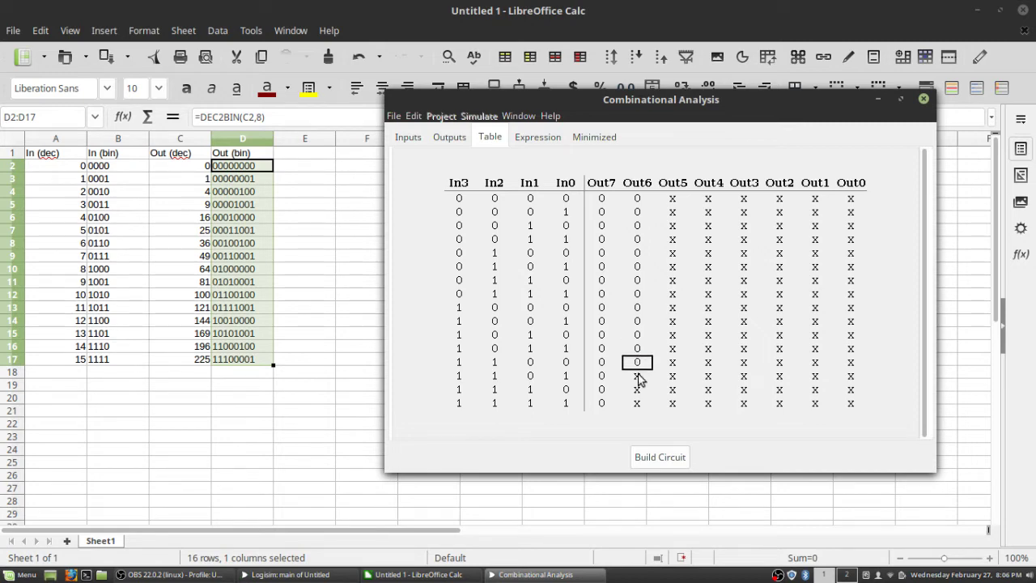
pyautogui.click(637, 375)
pyautogui.click(638, 390)
pyautogui.click(639, 403)
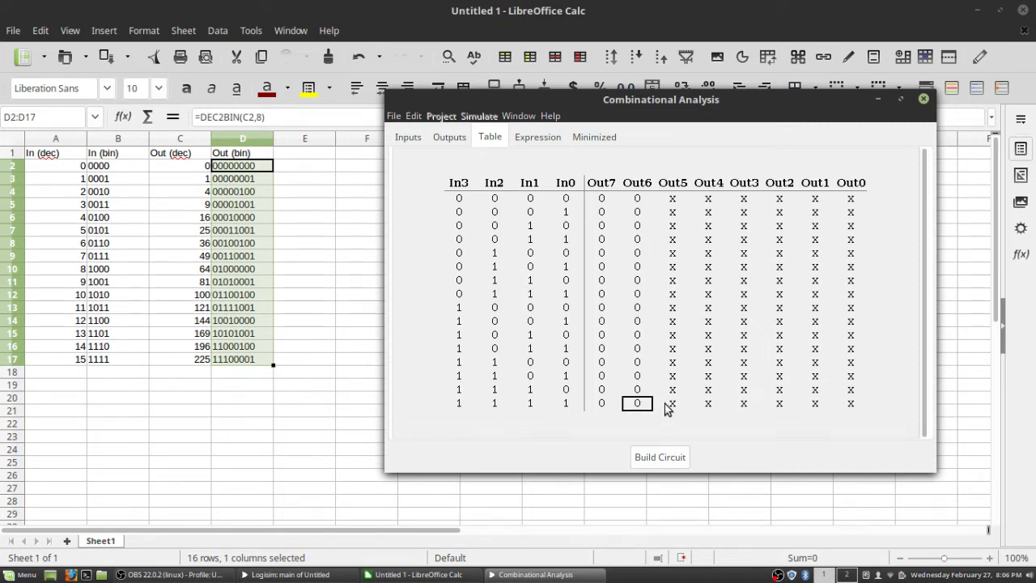
# Set Out5 to 0 for all sixteen rows, working from 1111 up to 0000
pyautogui.click(670, 403)
pyautogui.click(673, 389)
pyautogui.click(673, 376)
pyautogui.click(672, 361)
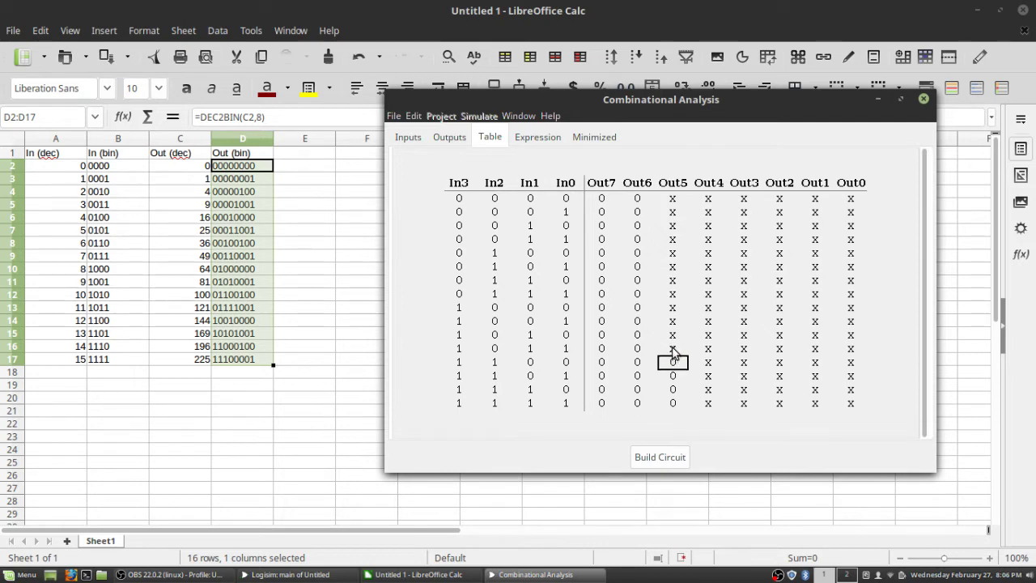
pyautogui.click(673, 348)
pyautogui.click(673, 334)
pyautogui.click(672, 321)
pyautogui.click(672, 307)
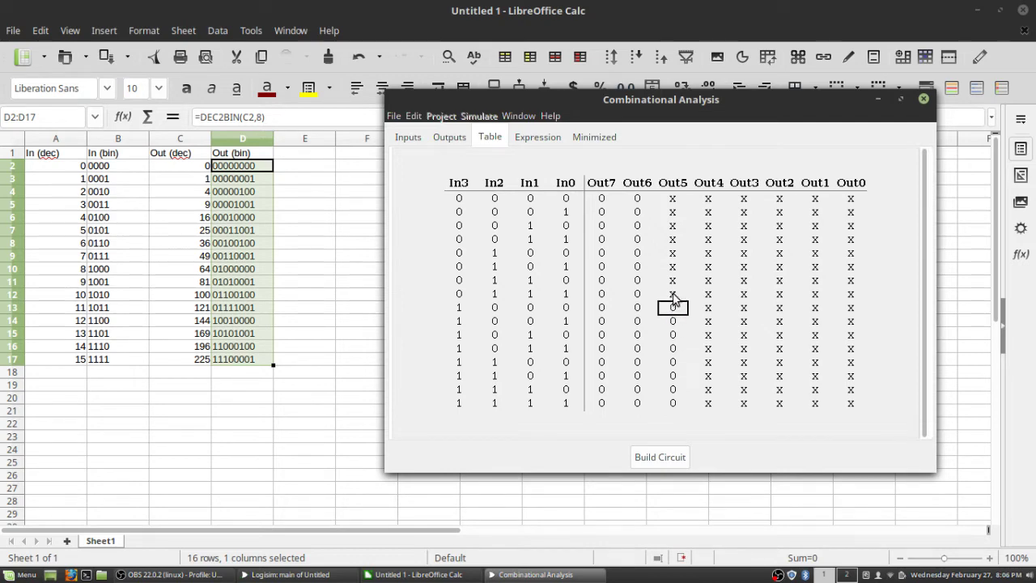
pyautogui.click(672, 293)
pyautogui.click(673, 280)
pyautogui.click(673, 267)
pyautogui.click(672, 252)
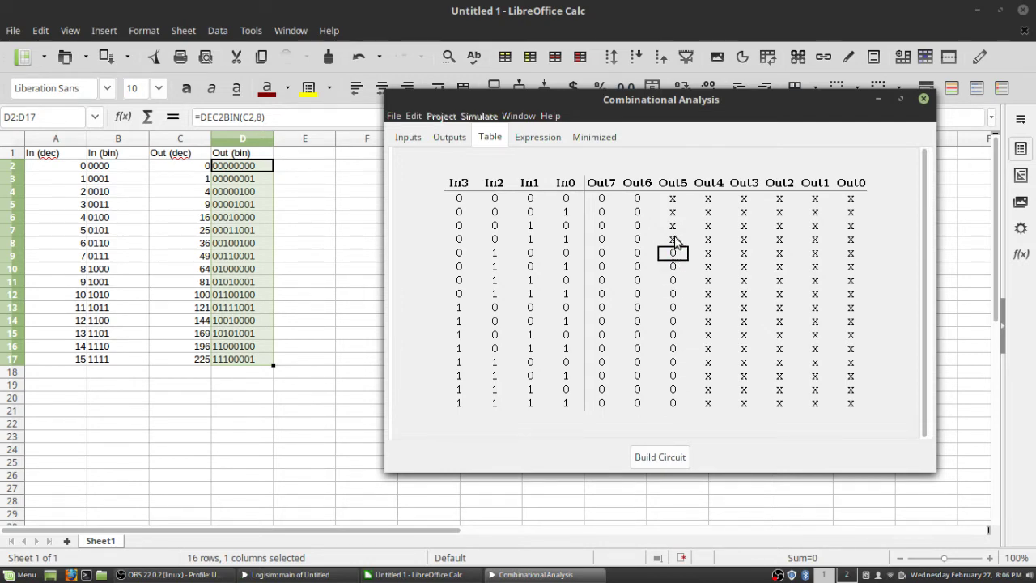
pyautogui.click(673, 239)
pyautogui.click(673, 225)
pyautogui.click(673, 211)
pyautogui.click(673, 199)
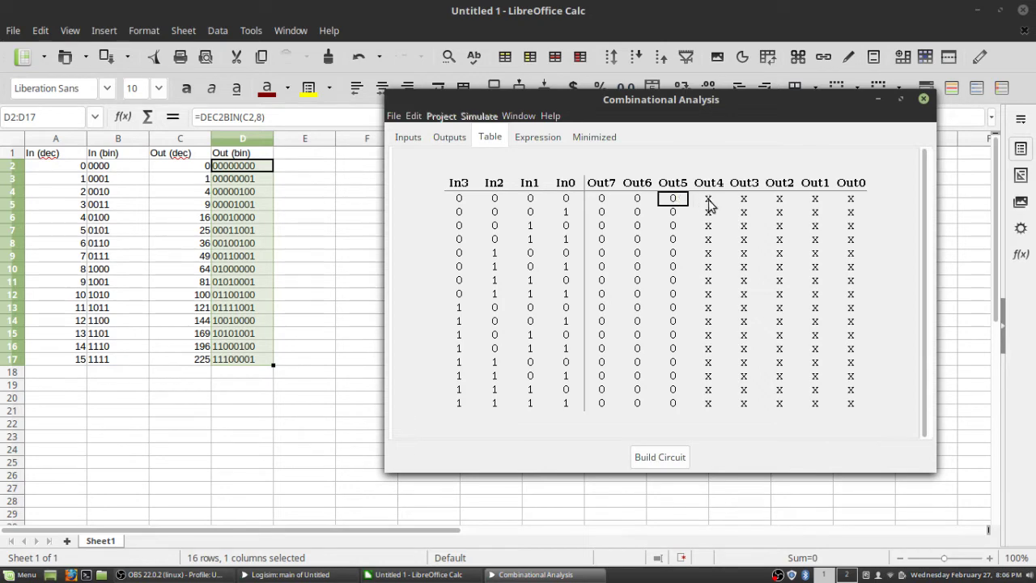
# Set Out4, Out3, Out2 and Out1 to 0 for input 0000
pyautogui.click(709, 200)
pyautogui.click(744, 200)
pyautogui.click(780, 200)
pyautogui.click(815, 200)
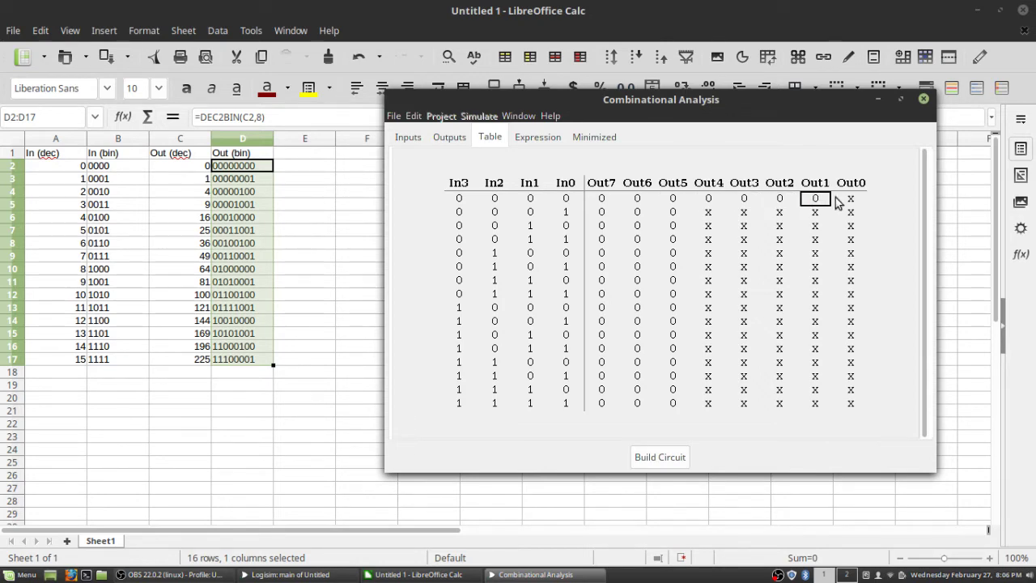
# Set Out0 to 0 for all sixteen input rows
pyautogui.click(851, 198)
pyautogui.click(850, 211)
pyautogui.click(850, 225)
pyautogui.click(850, 239)
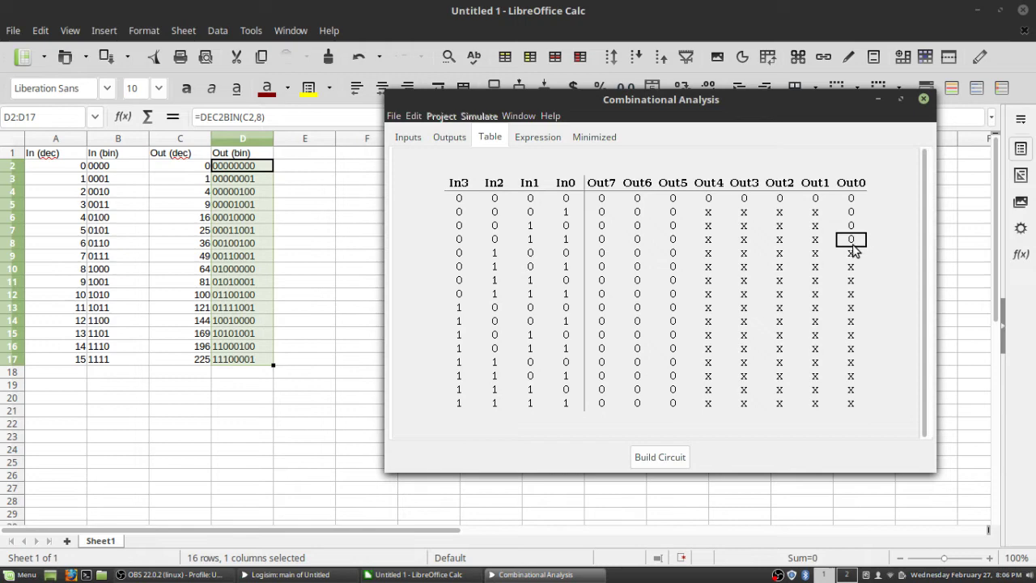
pyautogui.click(851, 252)
pyautogui.click(851, 267)
pyautogui.click(851, 280)
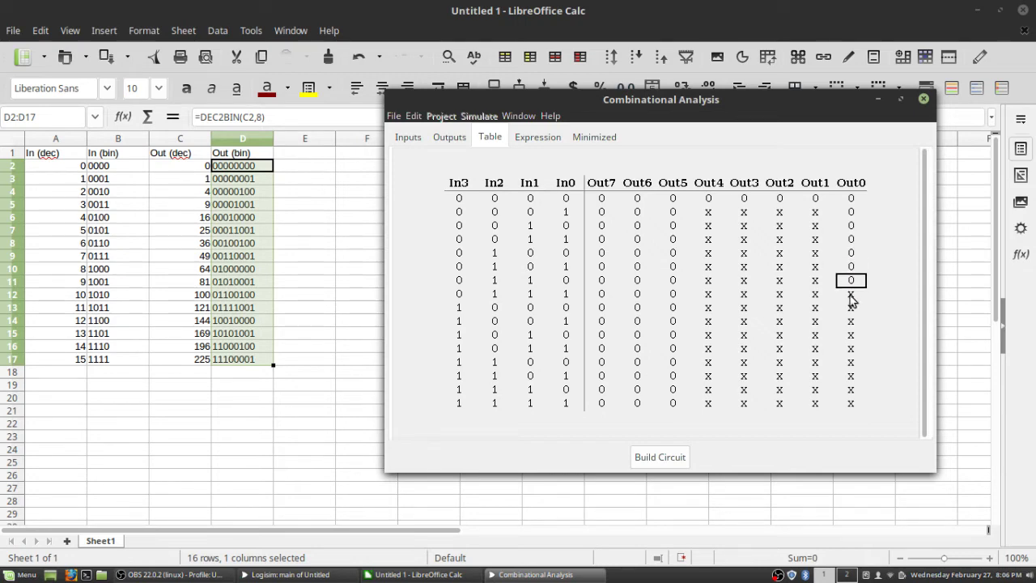
pyautogui.click(851, 295)
pyautogui.click(854, 308)
pyautogui.click(851, 322)
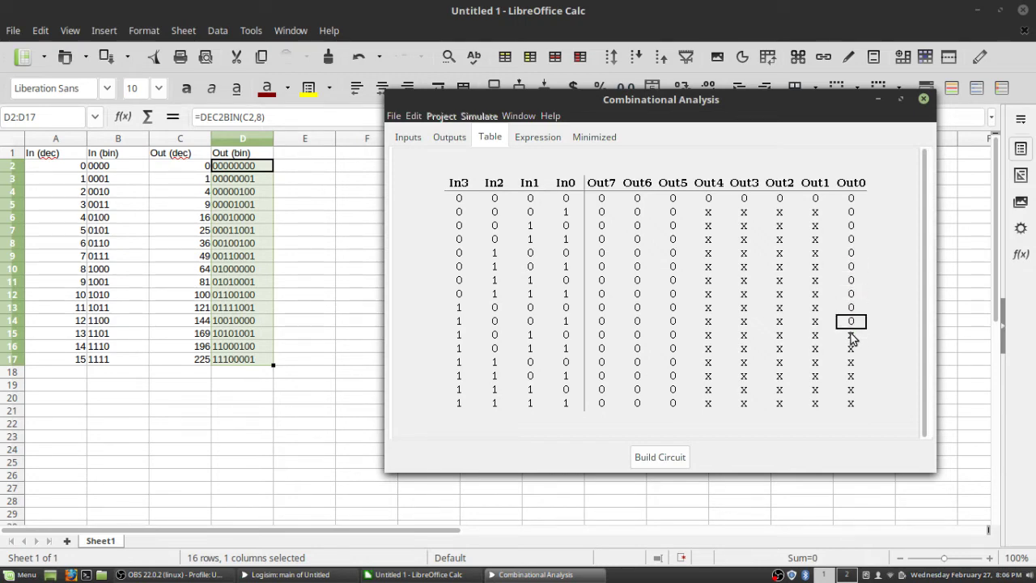
pyautogui.click(851, 335)
pyautogui.click(851, 348)
pyautogui.click(852, 363)
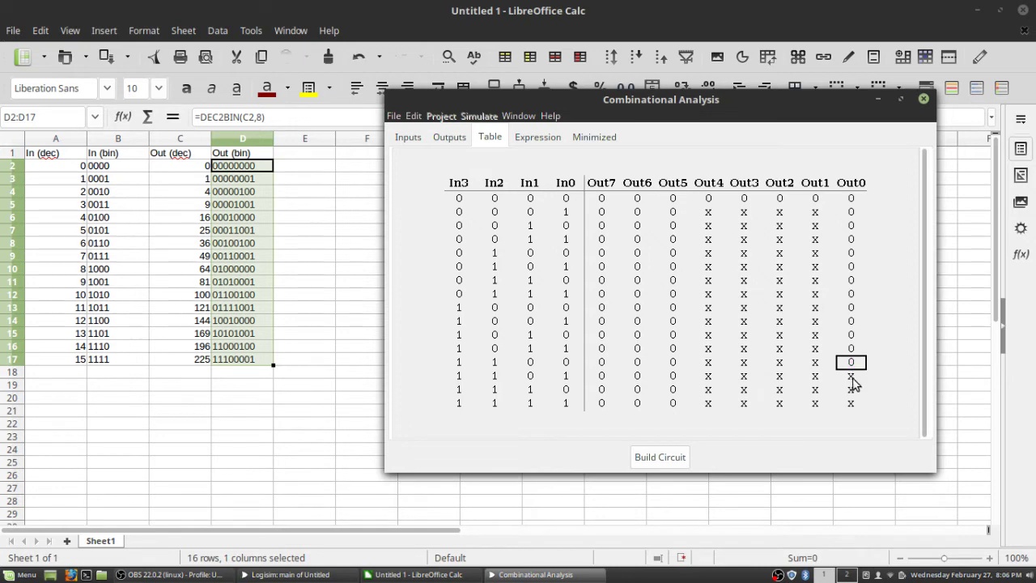
pyautogui.click(851, 377)
pyautogui.click(851, 389)
pyautogui.click(851, 403)
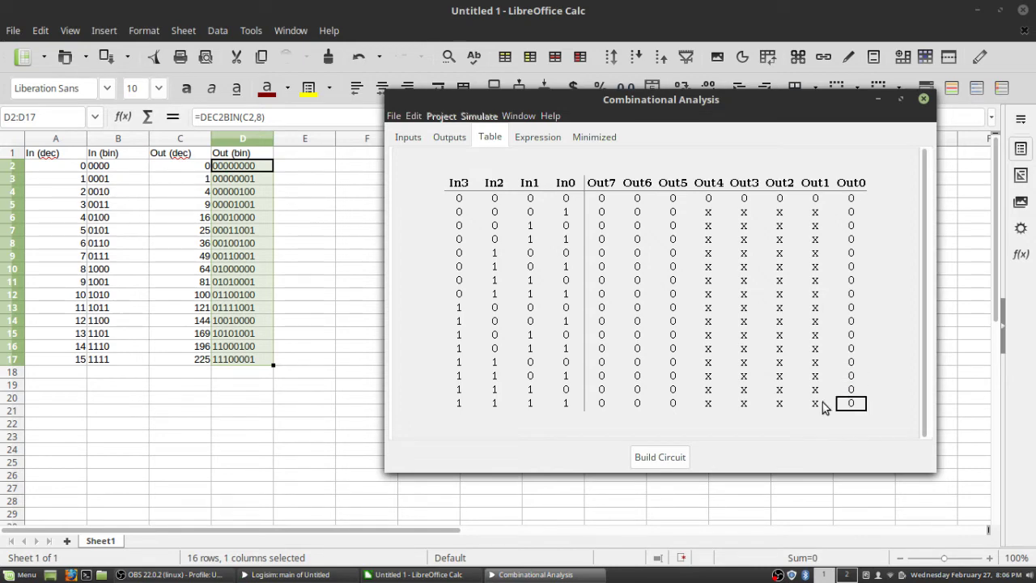
# Set Out1 through Out4 to 0 for inputs 1111 and 1110
pyautogui.click(814, 403)
pyautogui.click(779, 403)
pyautogui.click(744, 403)
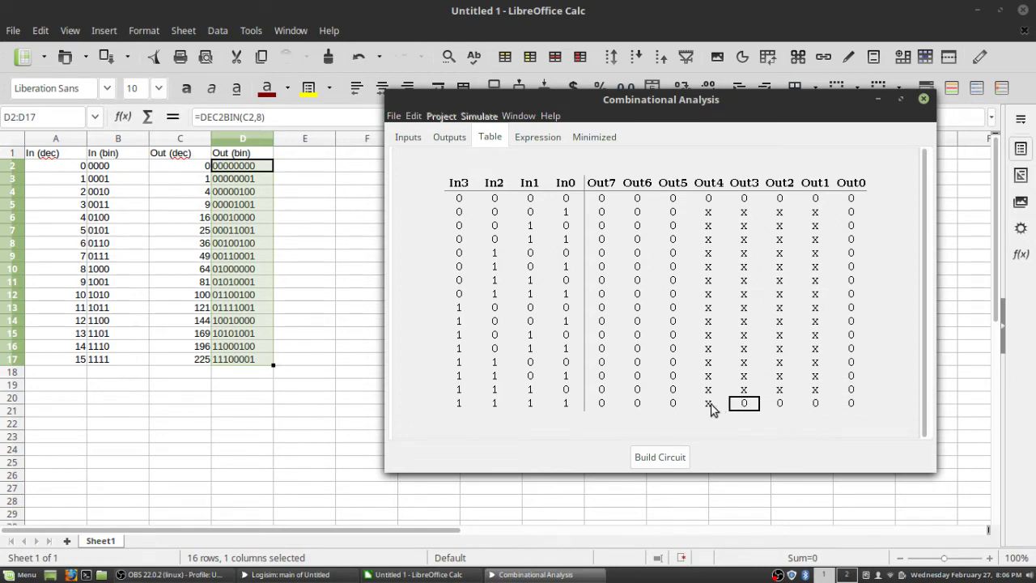
pyautogui.click(709, 403)
pyautogui.click(708, 389)
pyautogui.click(744, 390)
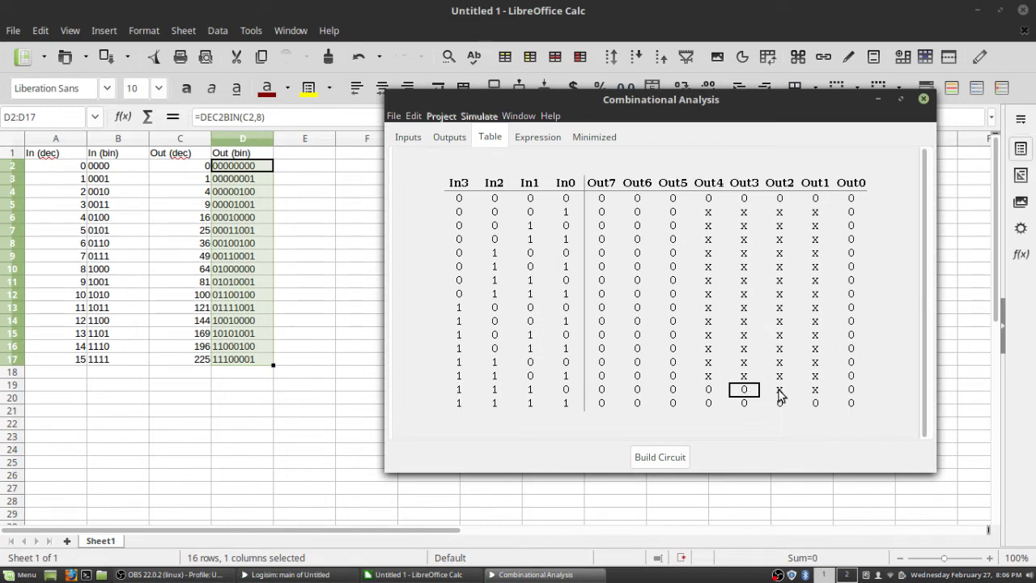
pyautogui.click(779, 389)
pyautogui.click(815, 389)
# Set Out1 through Out4 to 0 for inputs 1101, 1100 and 1011
pyautogui.click(811, 377)
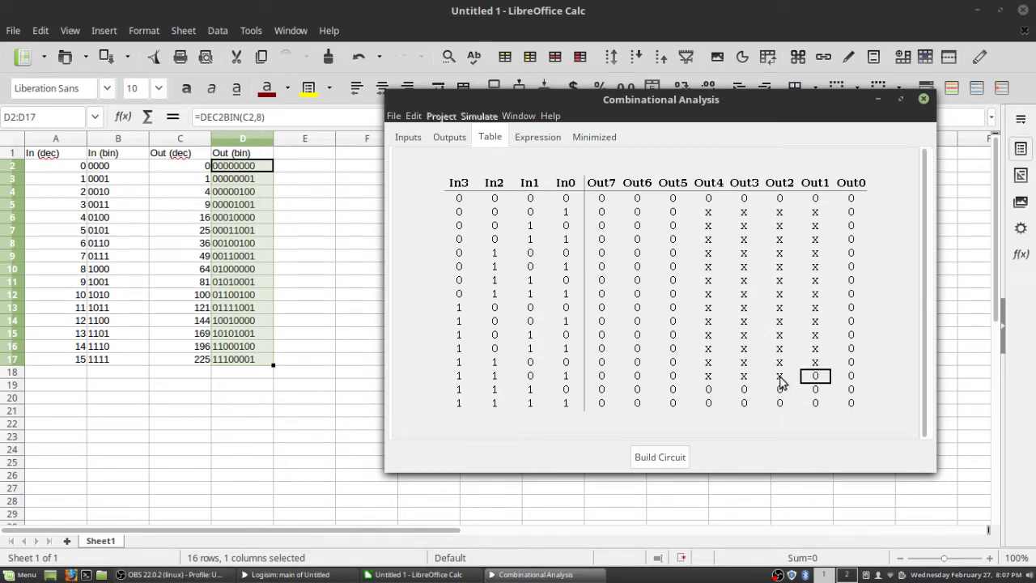
pyautogui.click(779, 377)
pyautogui.click(744, 377)
pyautogui.click(708, 377)
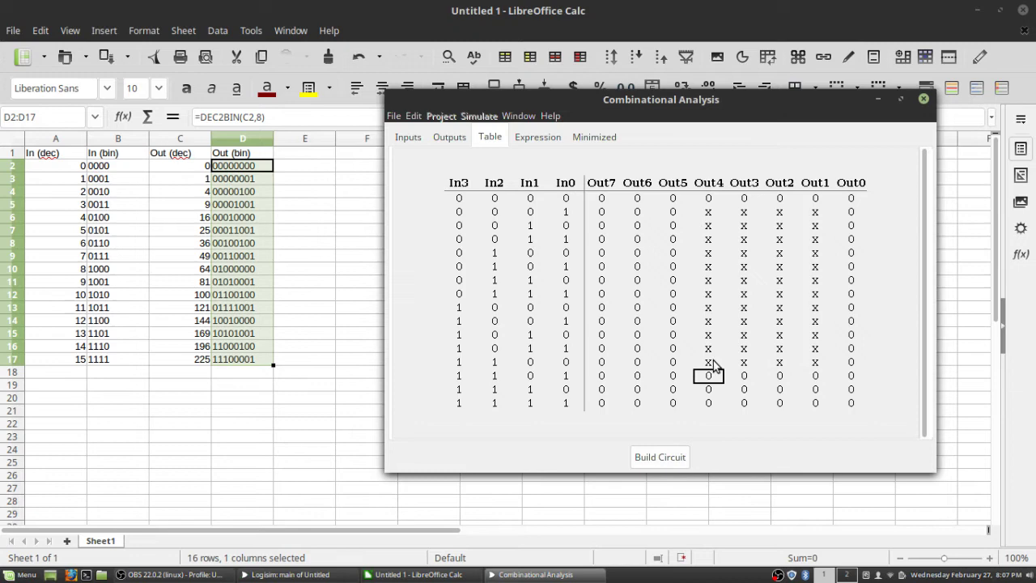
pyautogui.click(708, 362)
pyautogui.click(744, 362)
pyautogui.click(781, 363)
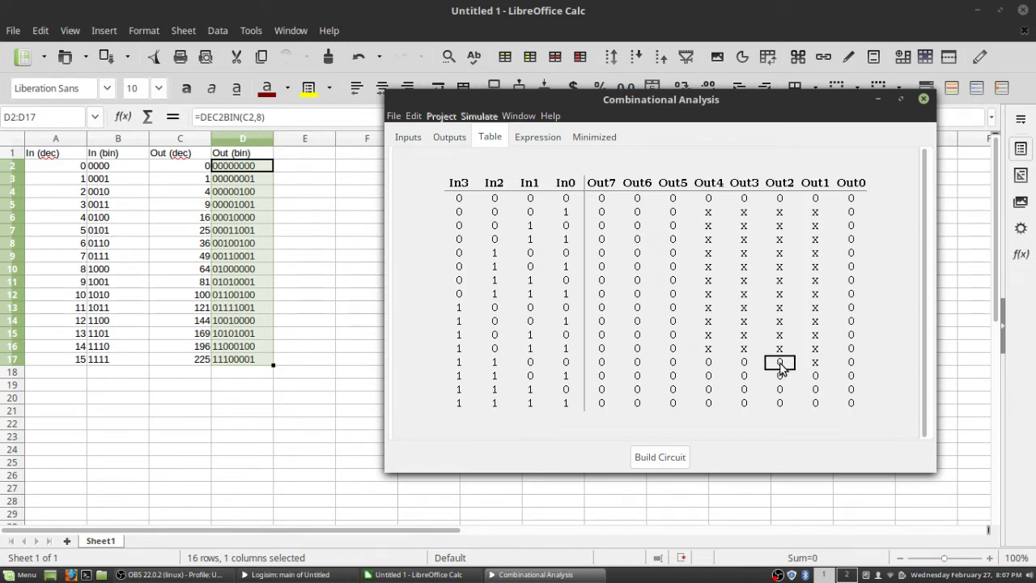
pyautogui.click(813, 362)
pyautogui.click(808, 349)
pyautogui.click(779, 350)
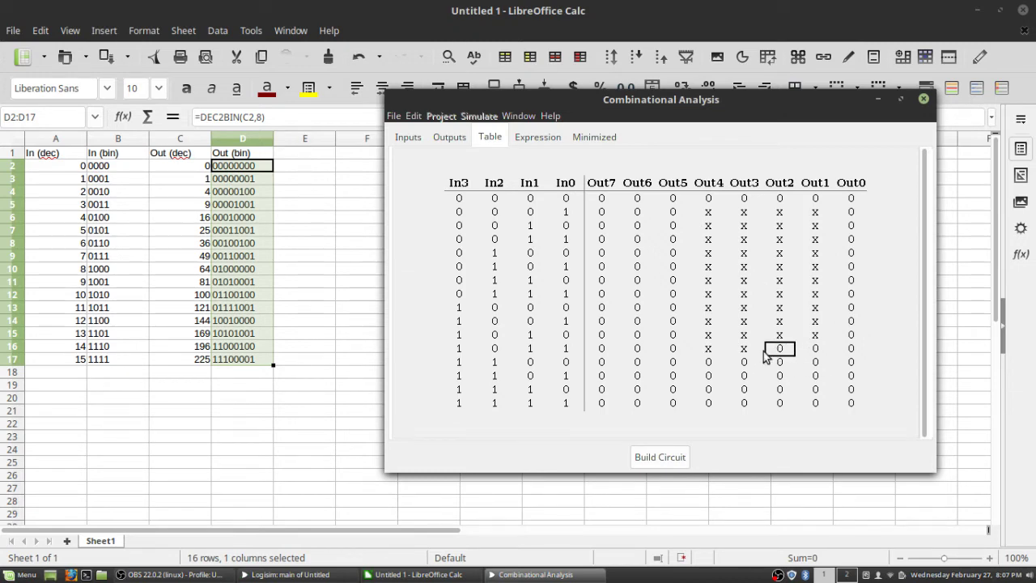
pyautogui.click(743, 350)
pyautogui.click(710, 348)
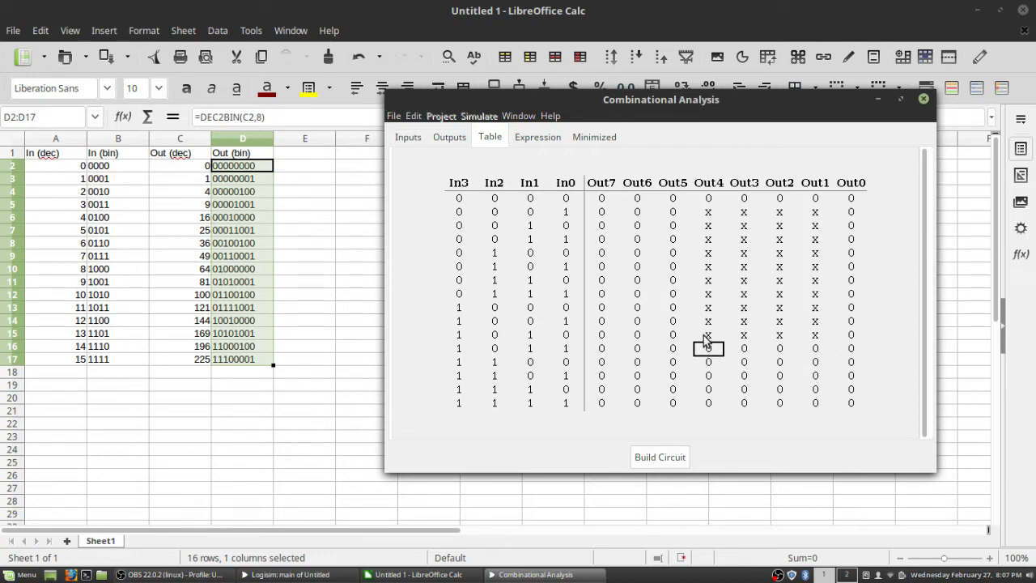
# Change the remaining Out4 x entries, rows 1001 up to 0001, to 0
pyautogui.press('Up')
pyautogui.click(708, 320)
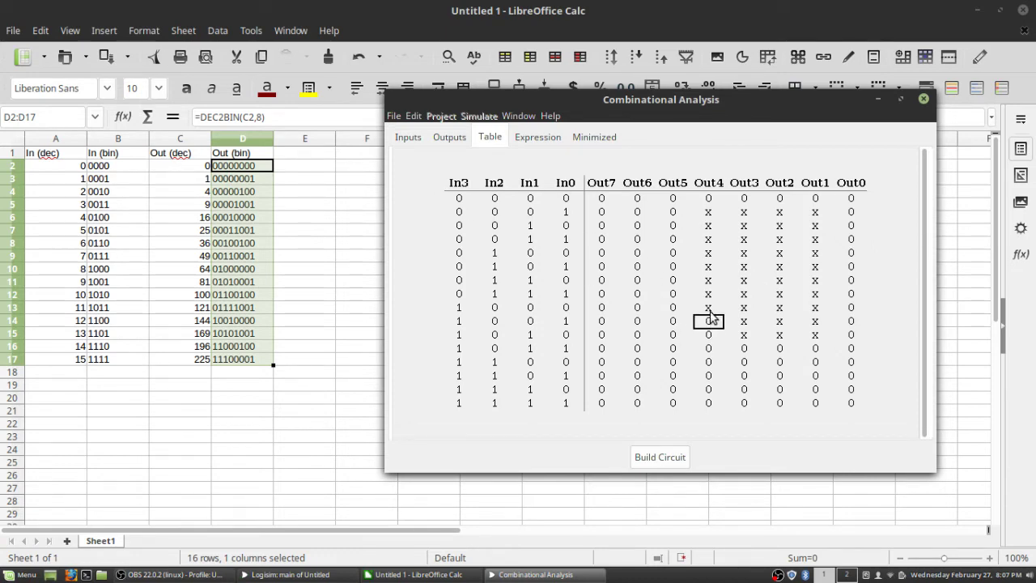
pyautogui.click(709, 306)
pyautogui.click(709, 293)
pyautogui.click(709, 280)
pyautogui.click(709, 267)
pyautogui.click(710, 253)
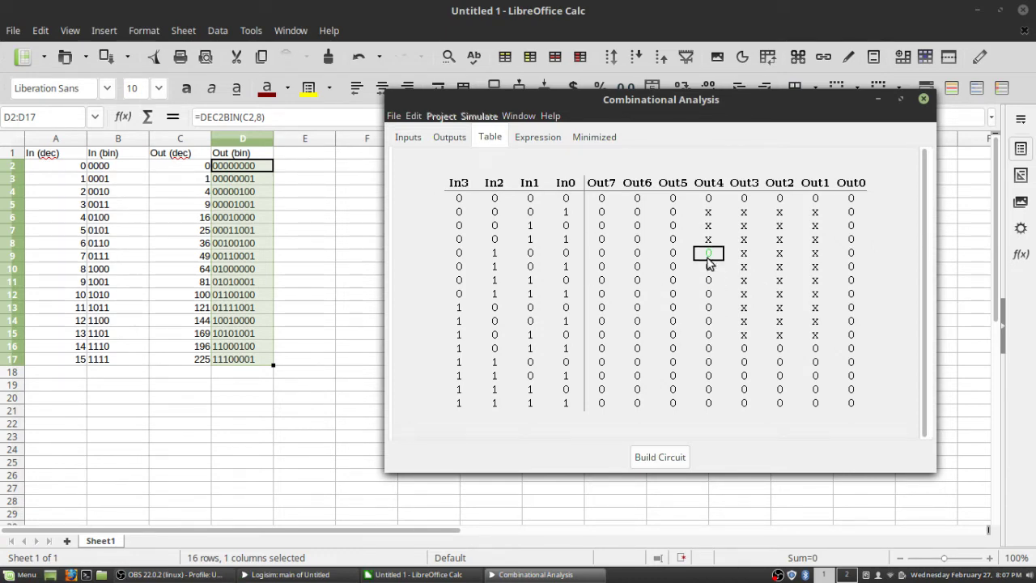
pyautogui.click(710, 239)
pyautogui.click(710, 226)
pyautogui.click(711, 213)
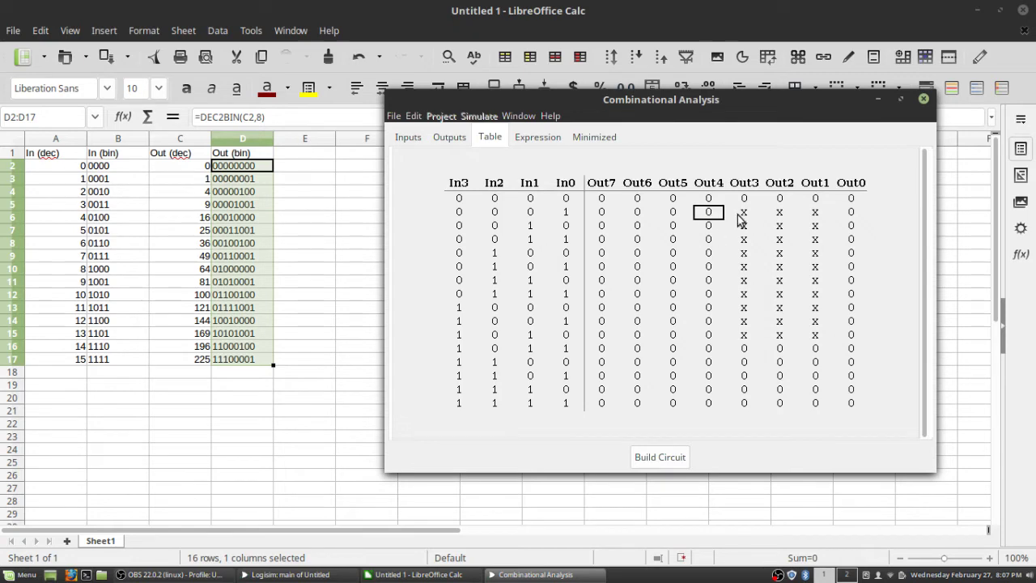
# Change the remaining Out3 x entries, rows 0001 through 1010, to 0
pyautogui.click(743, 212)
pyautogui.click(744, 226)
pyautogui.click(743, 239)
pyautogui.click(745, 253)
pyautogui.click(745, 267)
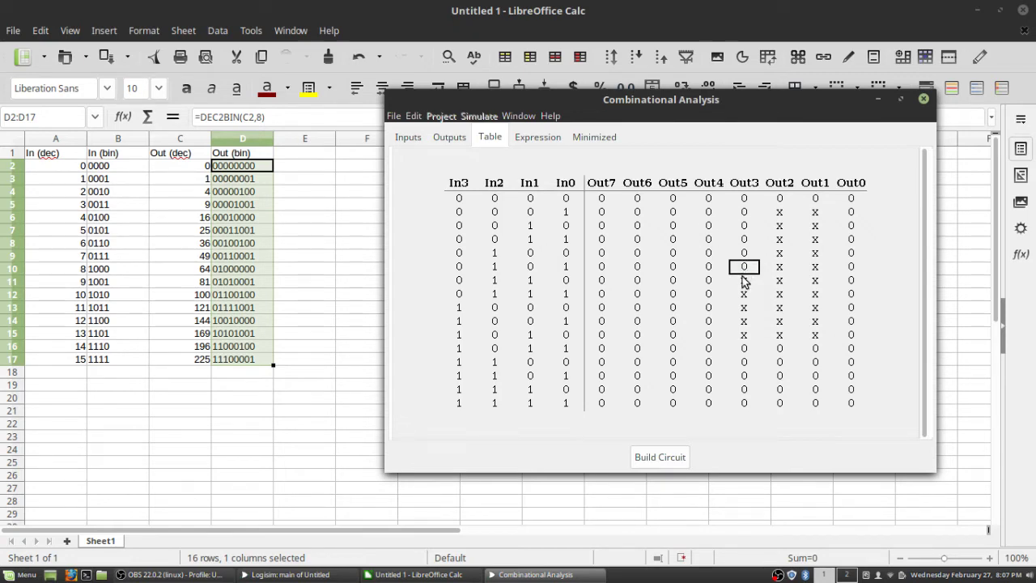
pyautogui.click(744, 280)
pyautogui.click(744, 294)
pyautogui.click(745, 307)
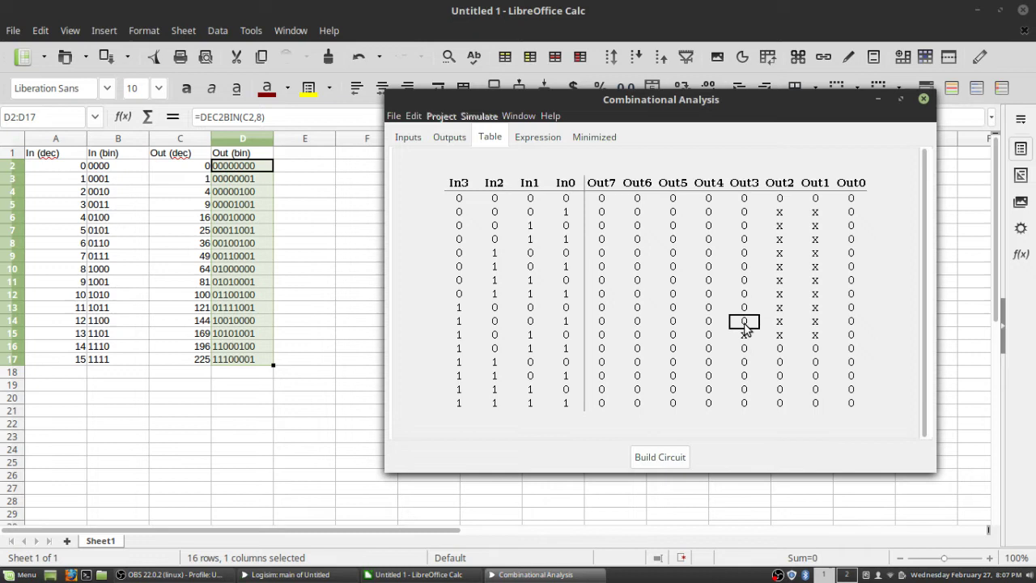
pyautogui.click(745, 335)
# Change the remaining Out2 x entries, rows 1010 up to 0001, to 0
pyautogui.click(780, 334)
pyautogui.click(779, 308)
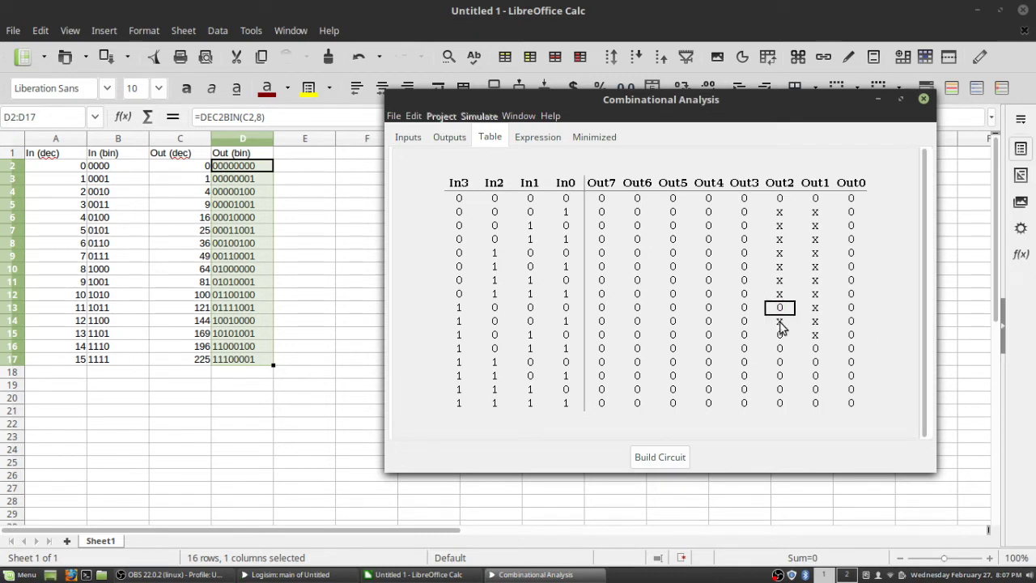
pyautogui.click(779, 320)
pyautogui.click(779, 294)
pyautogui.click(779, 280)
pyautogui.click(779, 266)
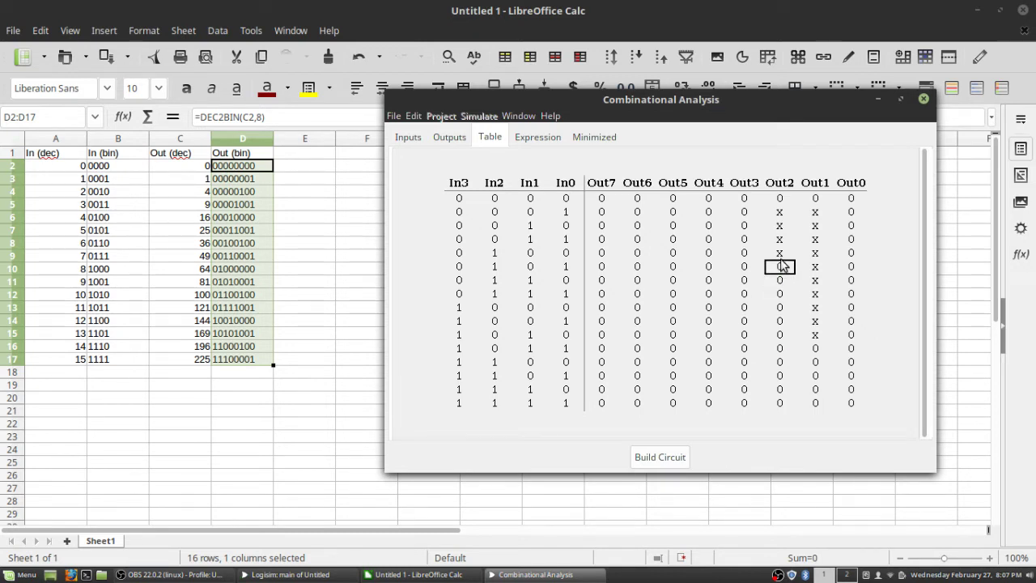
pyautogui.click(779, 252)
pyautogui.click(779, 239)
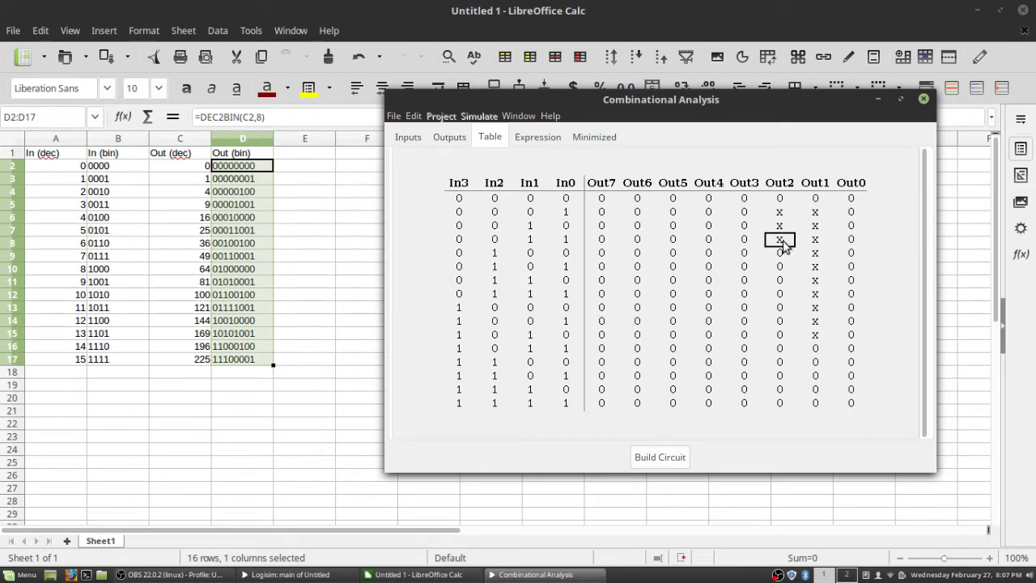
pyautogui.click(779, 225)
pyautogui.click(779, 211)
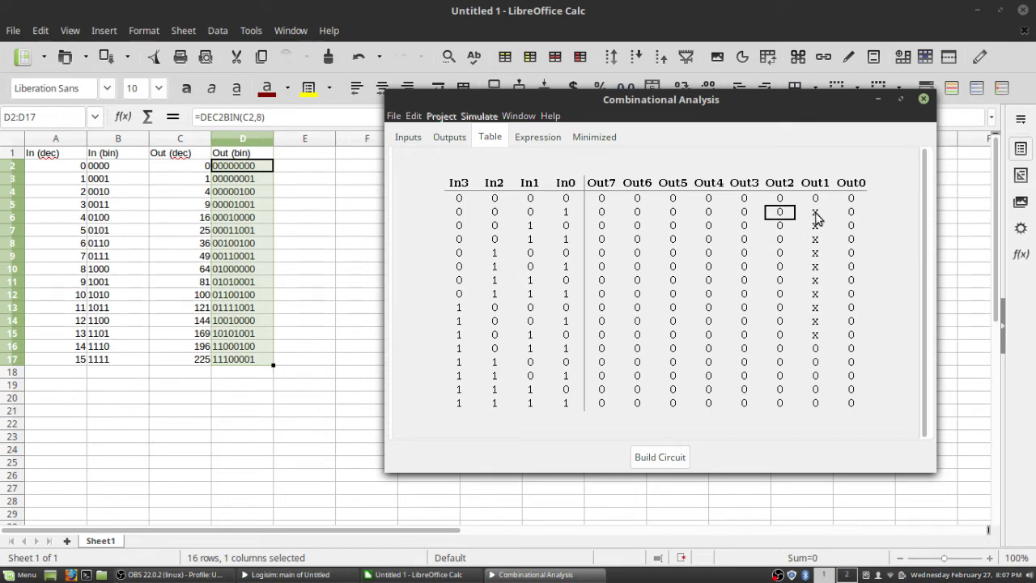
# Change the last Out1 x entries, rows 0001 through 1010, to 0
pyautogui.click(815, 211)
pyautogui.click(815, 225)
pyautogui.click(815, 238)
pyautogui.click(815, 252)
pyautogui.click(815, 267)
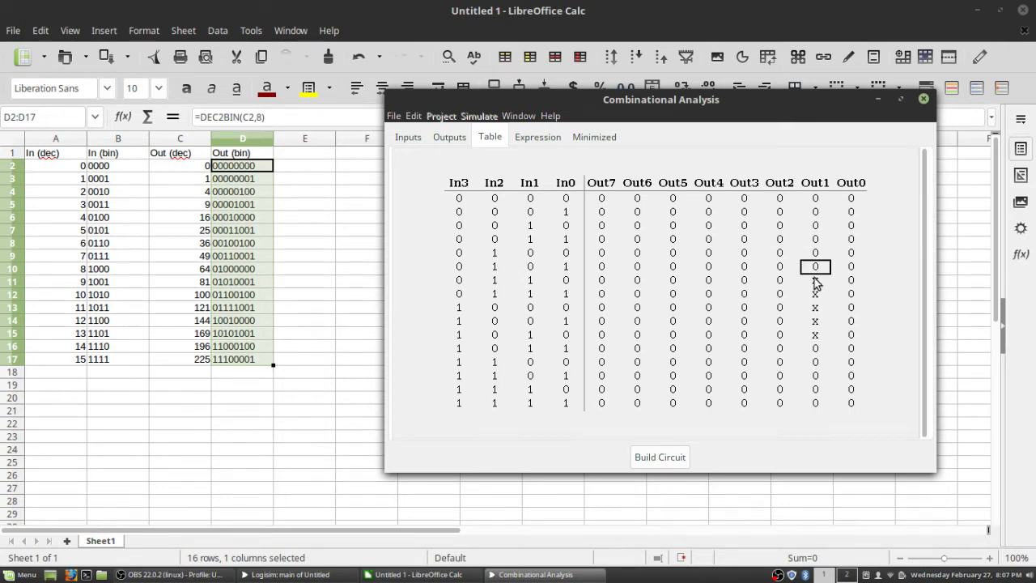
pyautogui.click(815, 280)
pyautogui.click(815, 293)
pyautogui.click(815, 307)
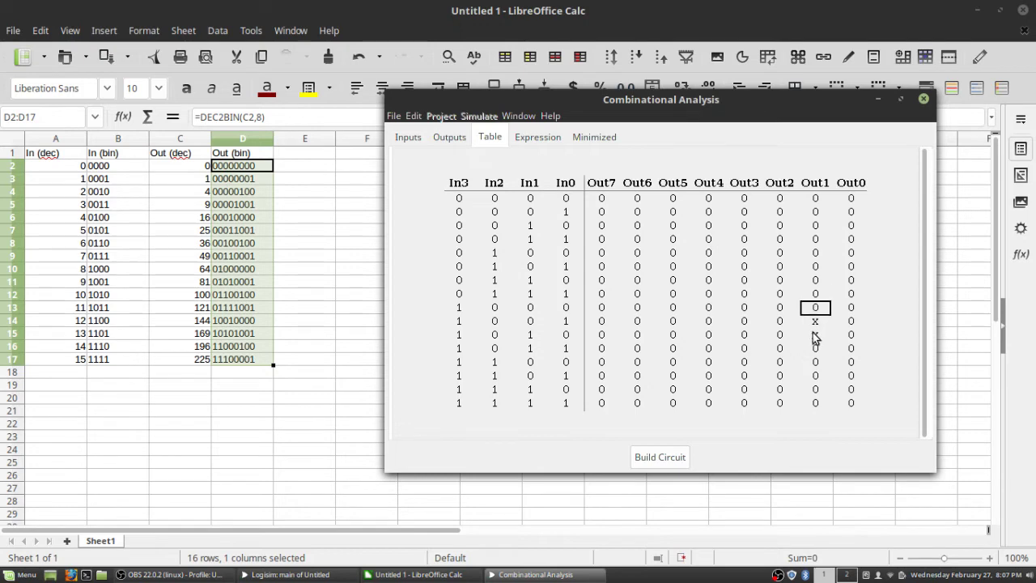
pyautogui.click(815, 334)
pyautogui.click(814, 321)
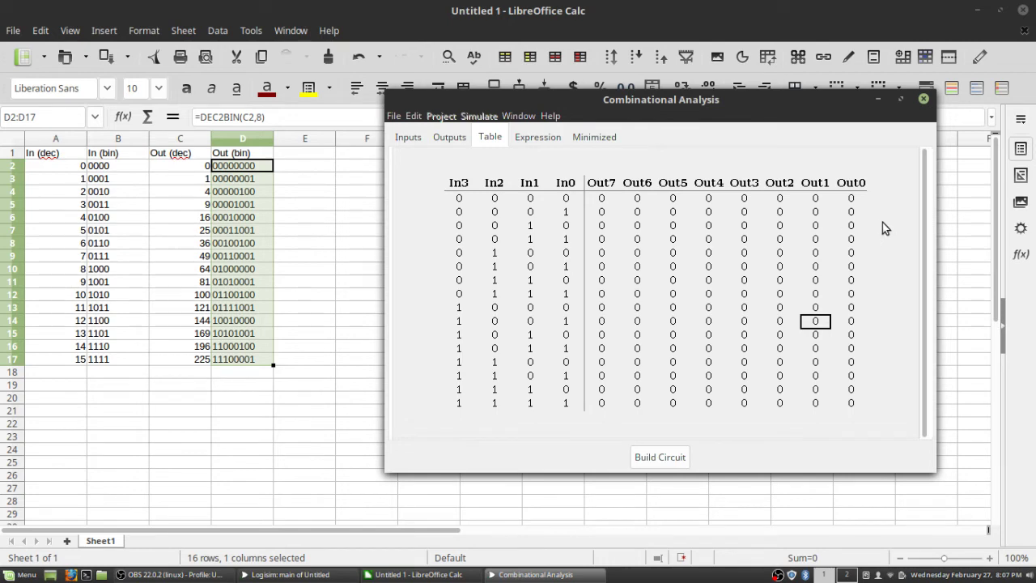
# Fill the squares for inputs 0001–0101: 00000001, 00000100, 00001001, 00010000, 00011001
pyautogui.click(851, 213)
pyautogui.click(778, 228)
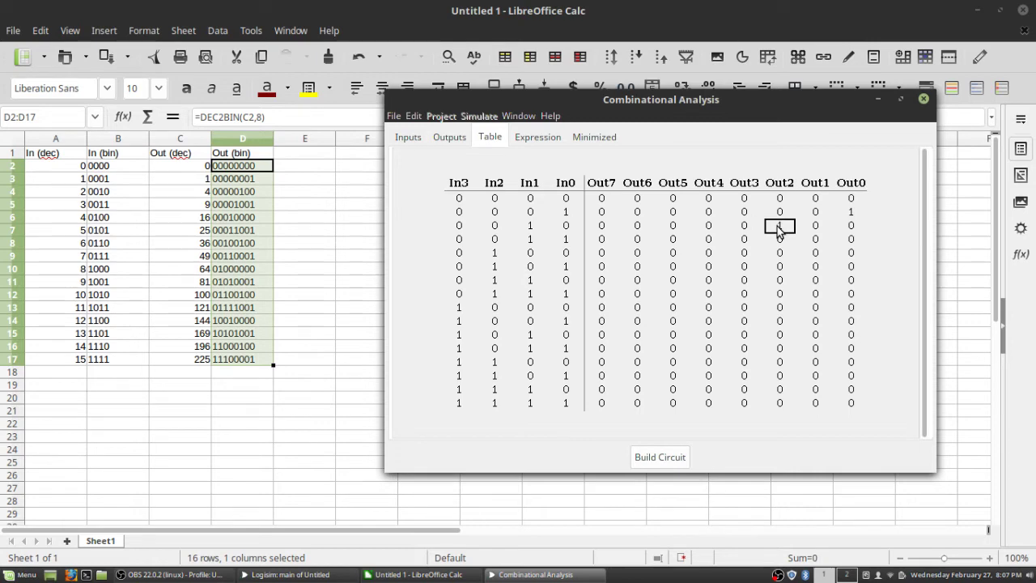
pyautogui.click(749, 239)
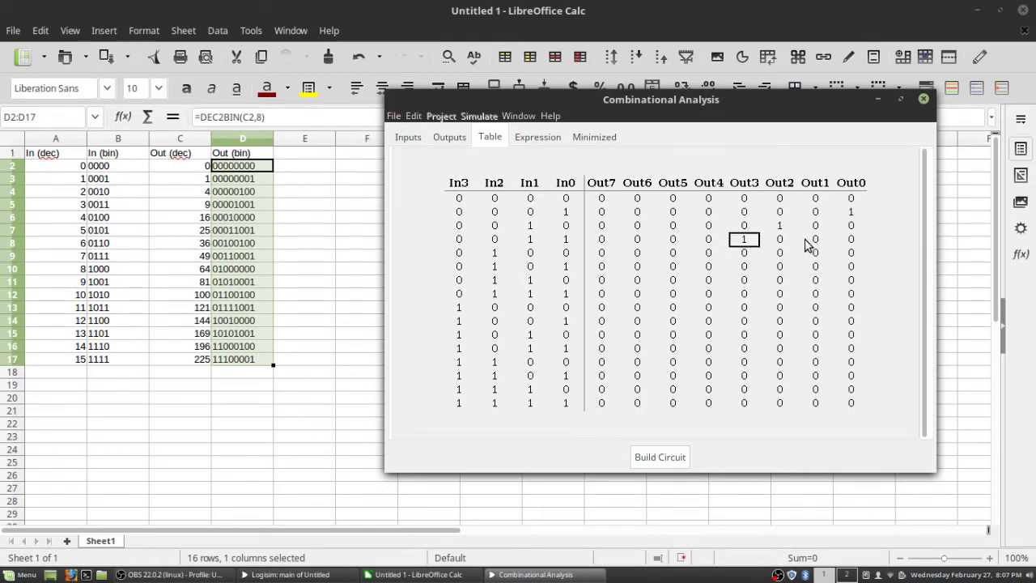
pyautogui.click(849, 241)
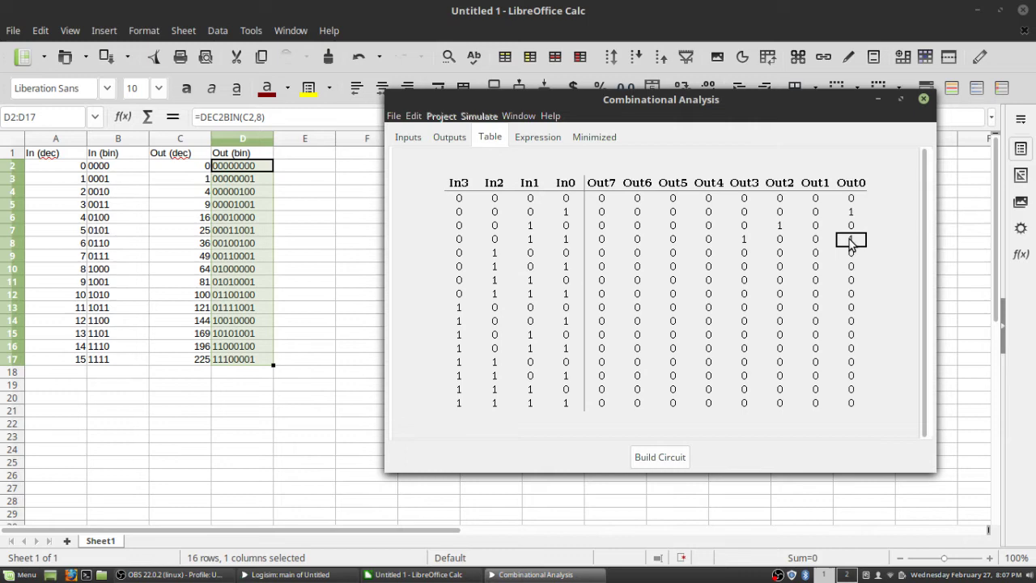
pyautogui.click(709, 253)
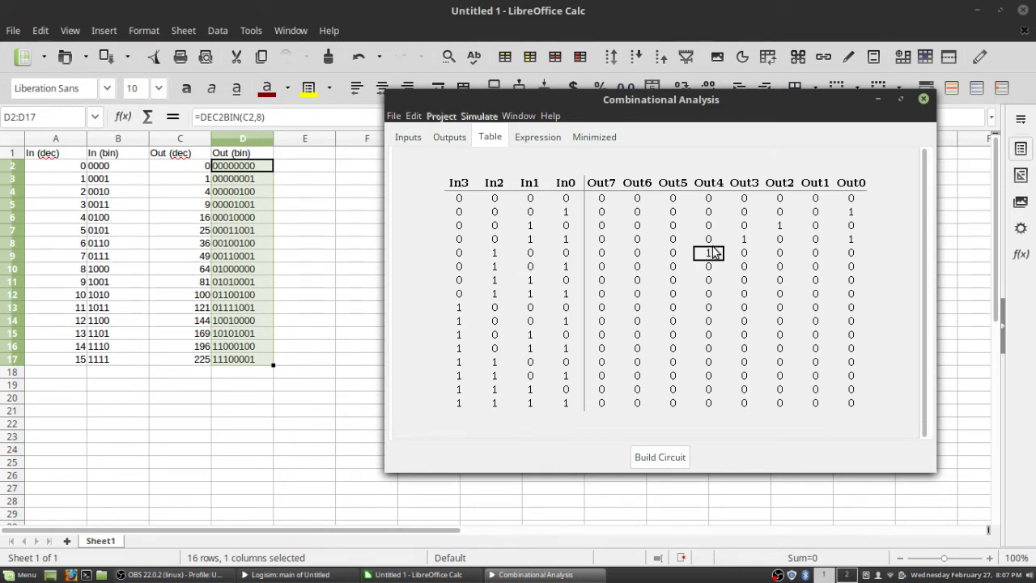
pyautogui.click(709, 268)
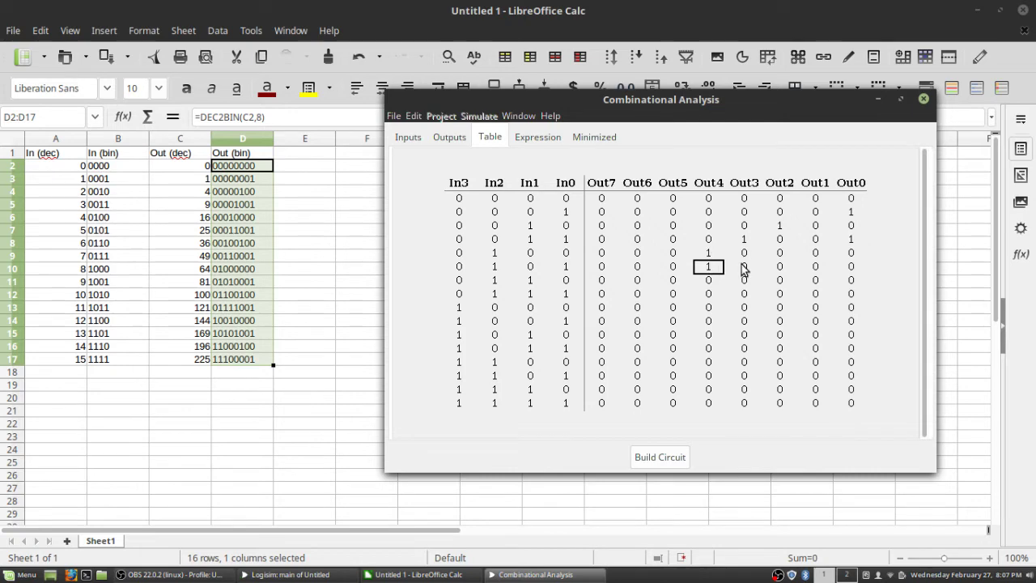
pyautogui.click(744, 268)
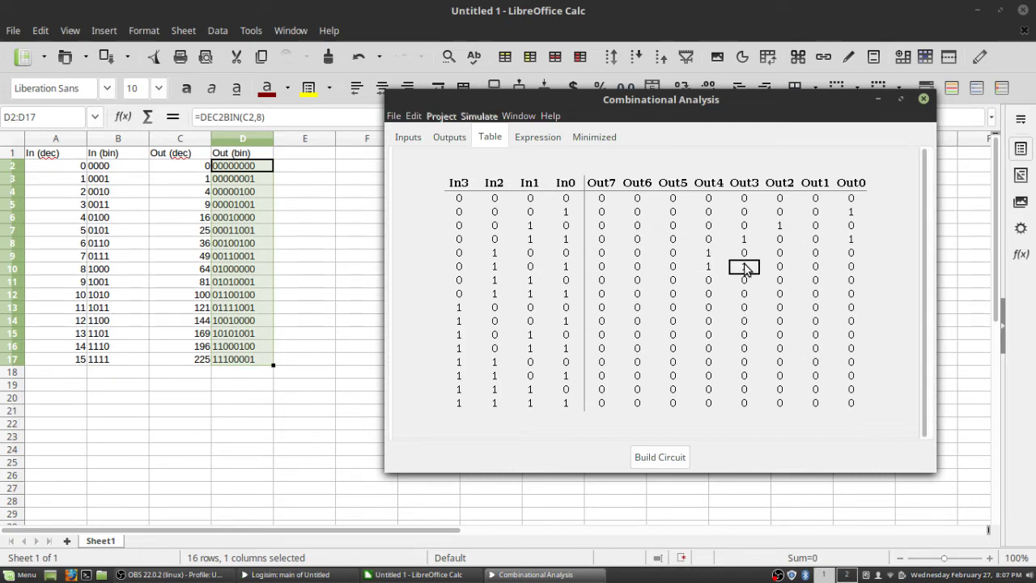
pyautogui.click(849, 268)
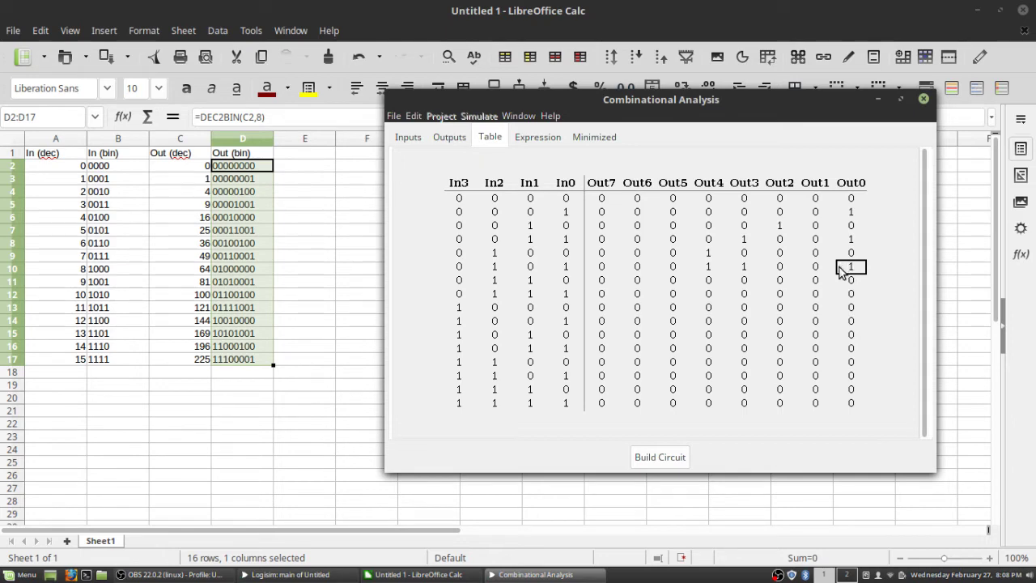
# Fill the squares for inputs 0110–1001: 00100100, 00110001, 01000000, 01010001
pyautogui.click(674, 280)
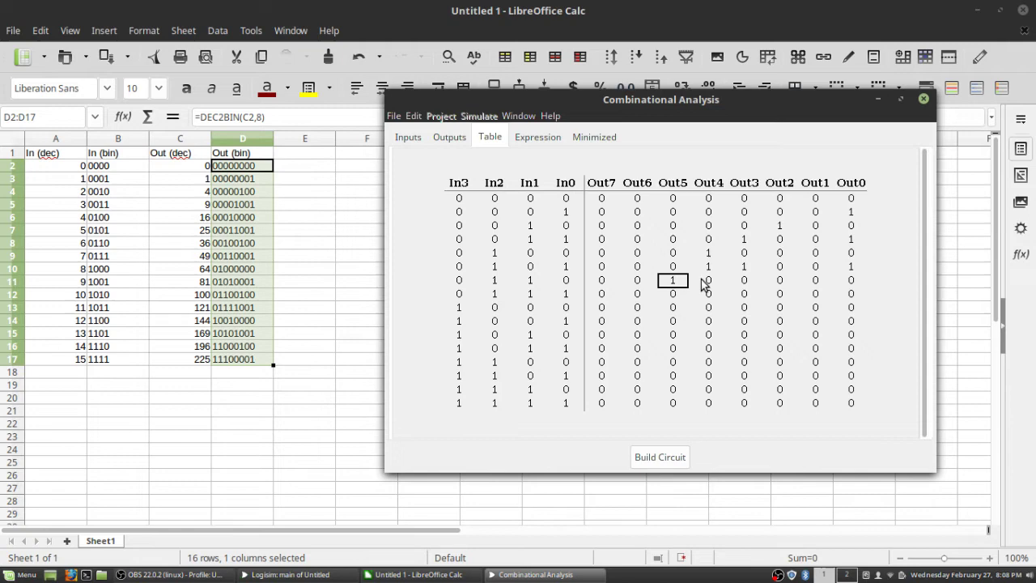
pyautogui.click(778, 281)
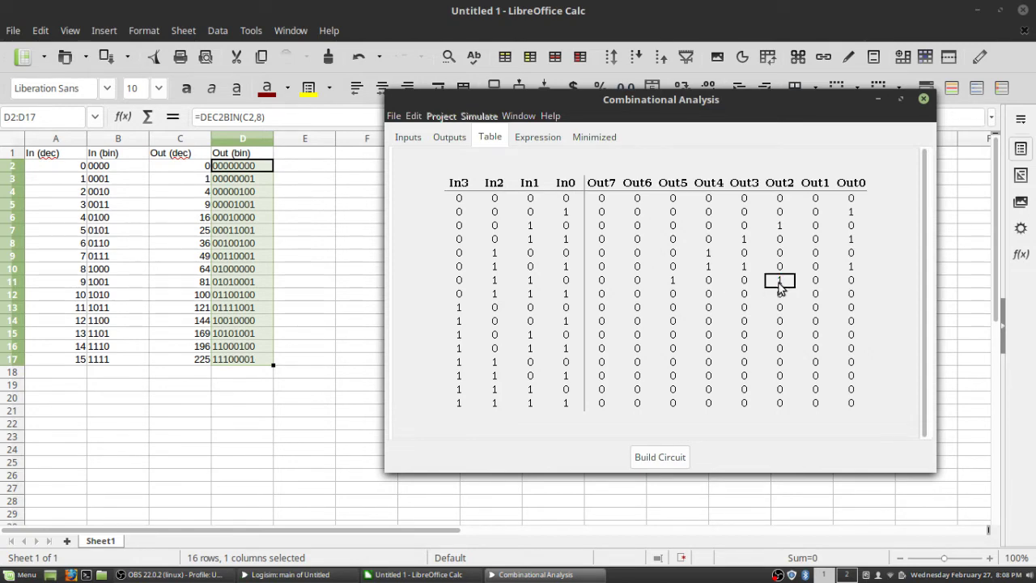
pyautogui.click(672, 295)
pyautogui.click(707, 295)
pyautogui.click(852, 295)
pyautogui.click(637, 308)
pyautogui.click(637, 322)
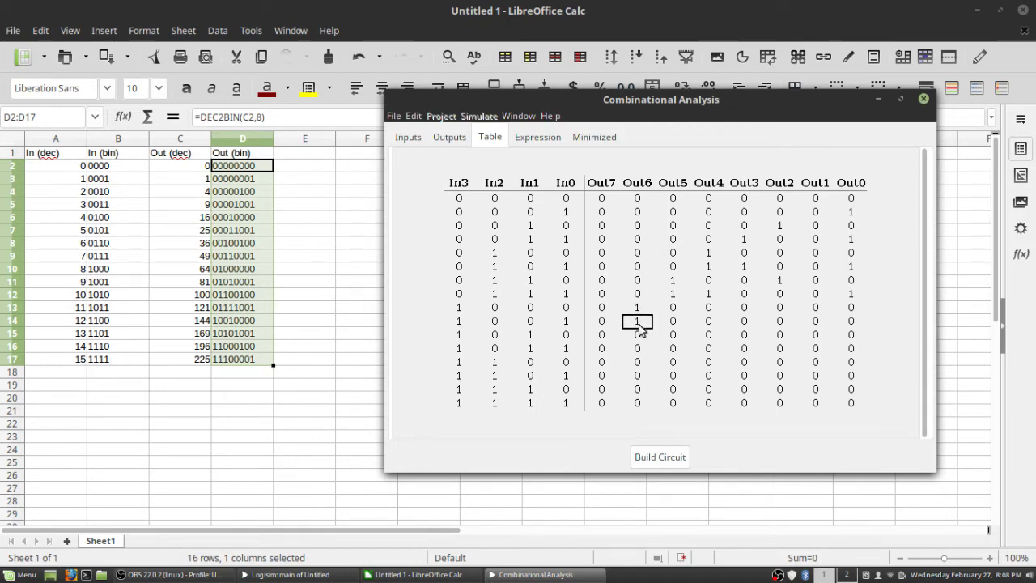
pyautogui.click(707, 321)
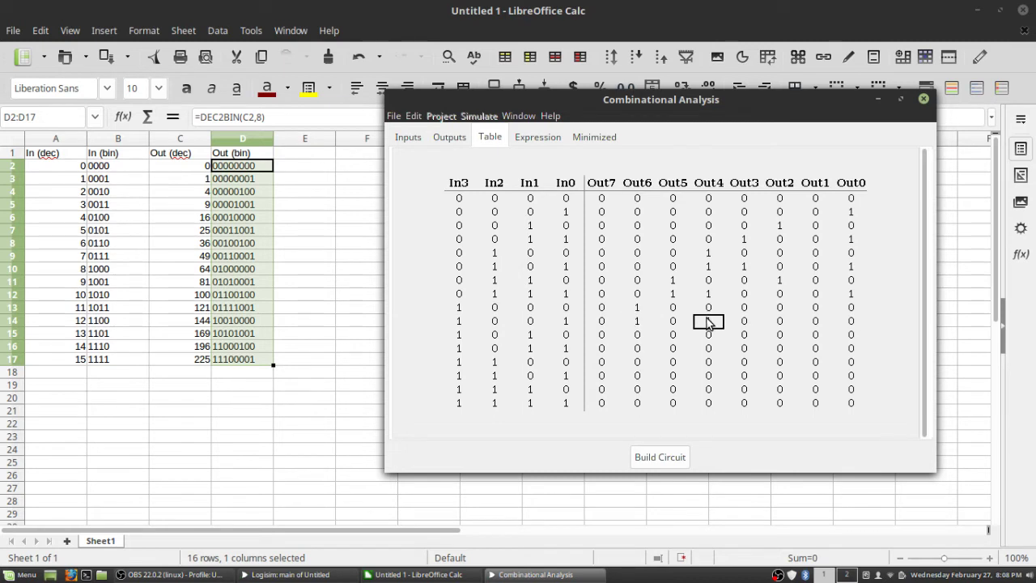
pyautogui.click(850, 323)
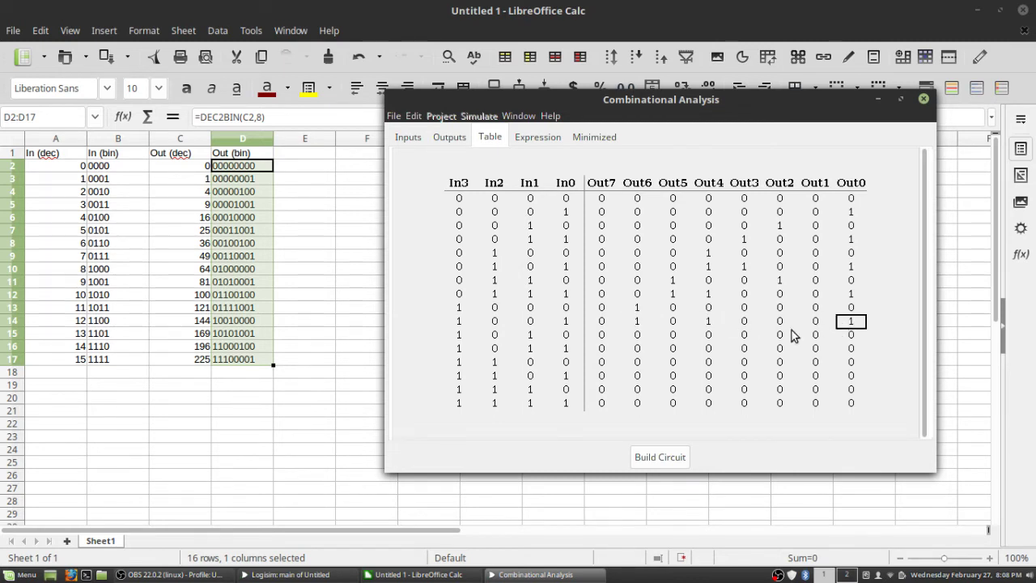
# Fill the squares for inputs 1010–1100: 01100100, 01111001, 10010000
pyautogui.click(636, 337)
pyautogui.click(675, 336)
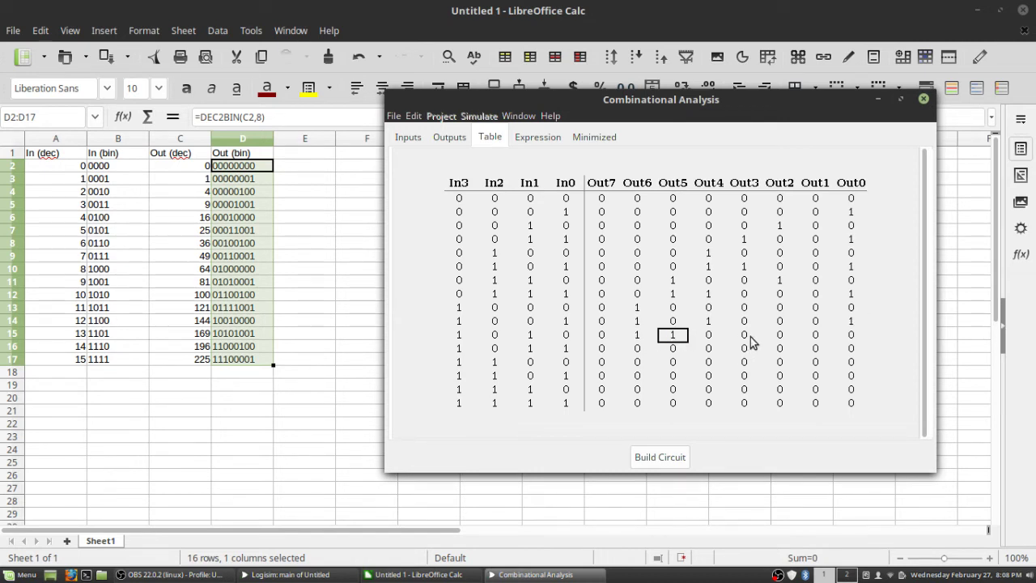
pyautogui.click(780, 336)
pyautogui.click(637, 350)
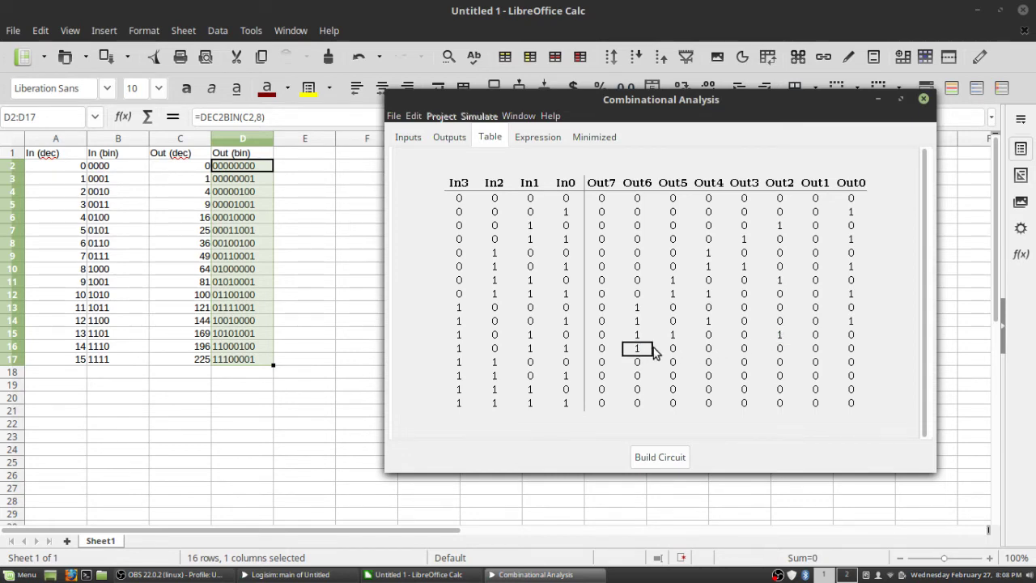
pyautogui.click(672, 350)
pyautogui.click(708, 350)
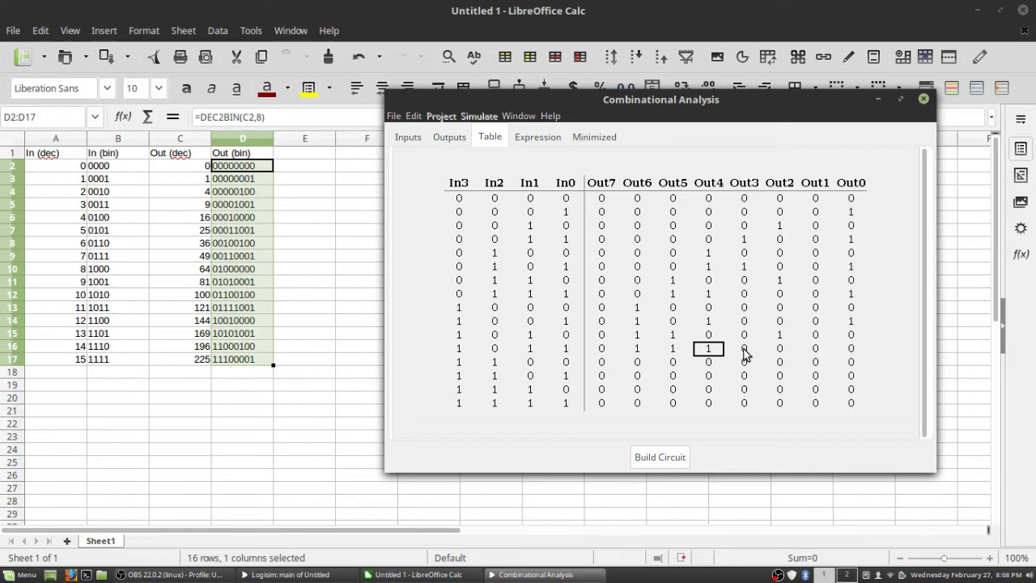
pyautogui.click(743, 349)
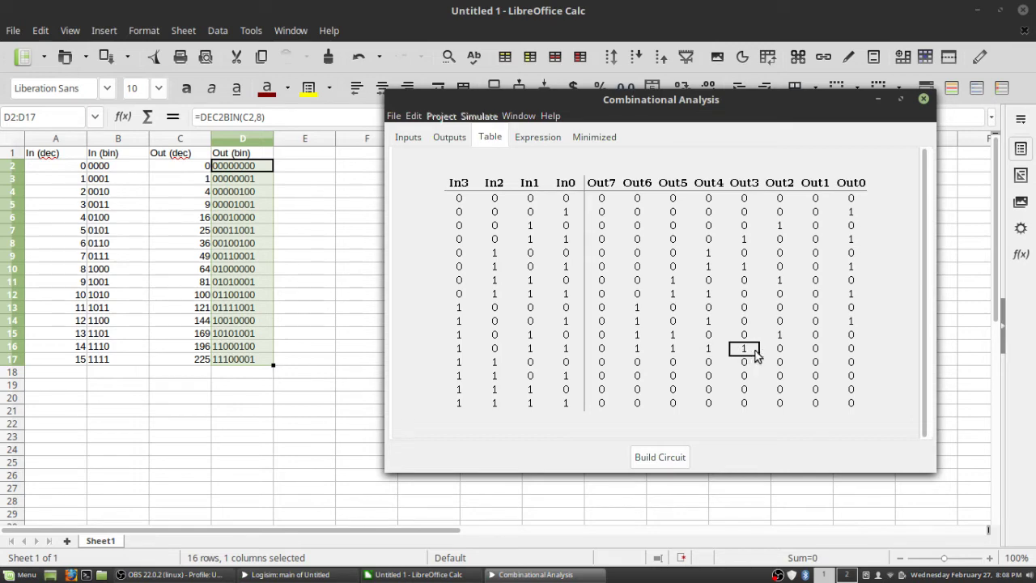
pyautogui.click(851, 350)
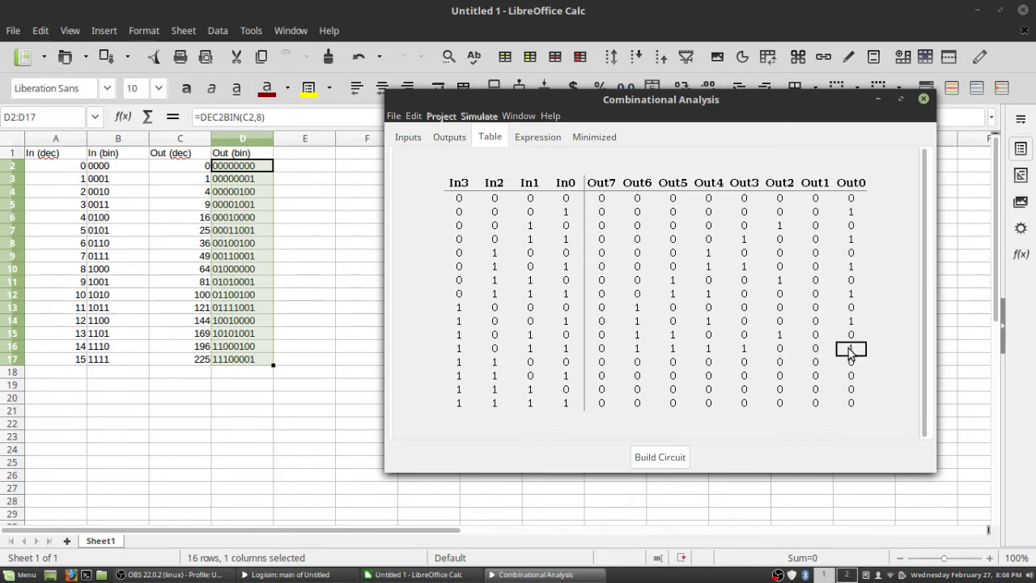
pyautogui.click(601, 364)
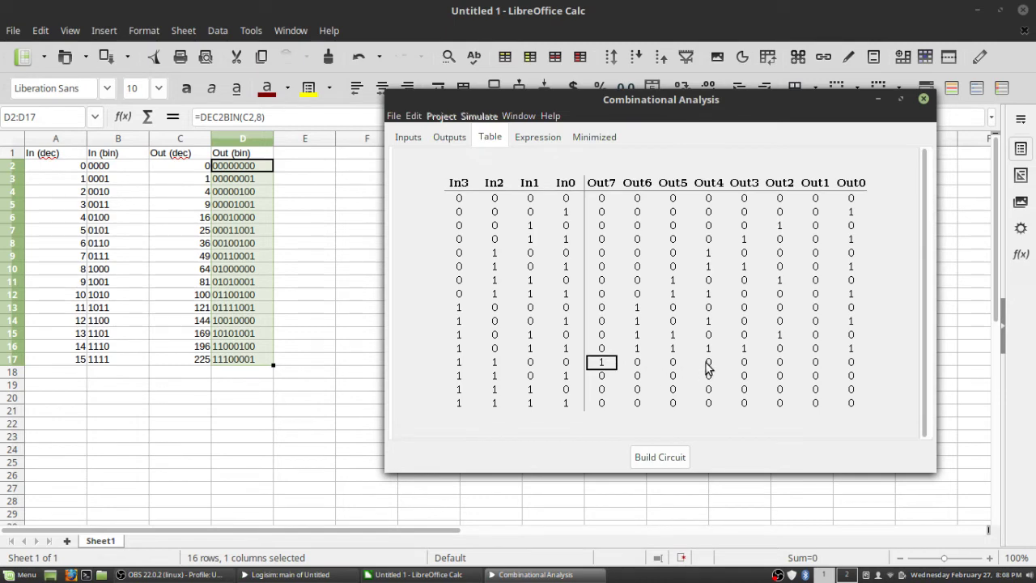
pyautogui.click(709, 364)
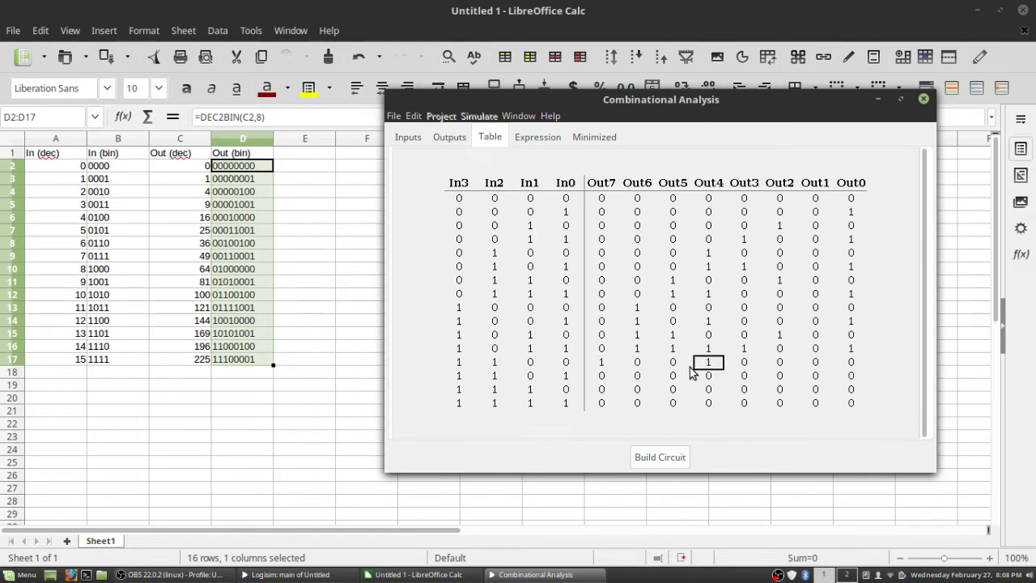
# Set outputs 10101001, 11000100 and 11100001 for inputs 1101, 1110 and 1111
pyautogui.click(601, 376)
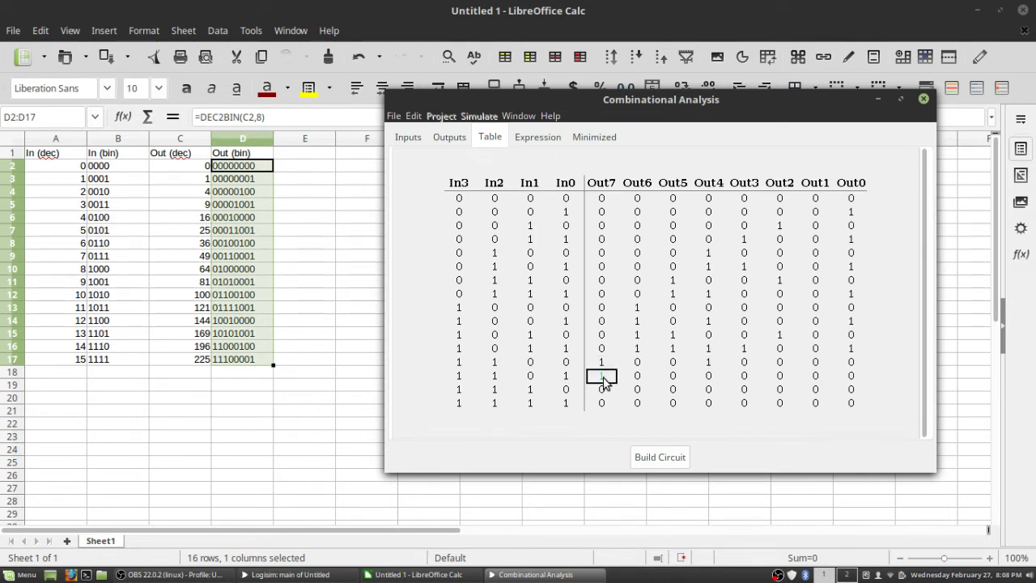
pyautogui.click(671, 377)
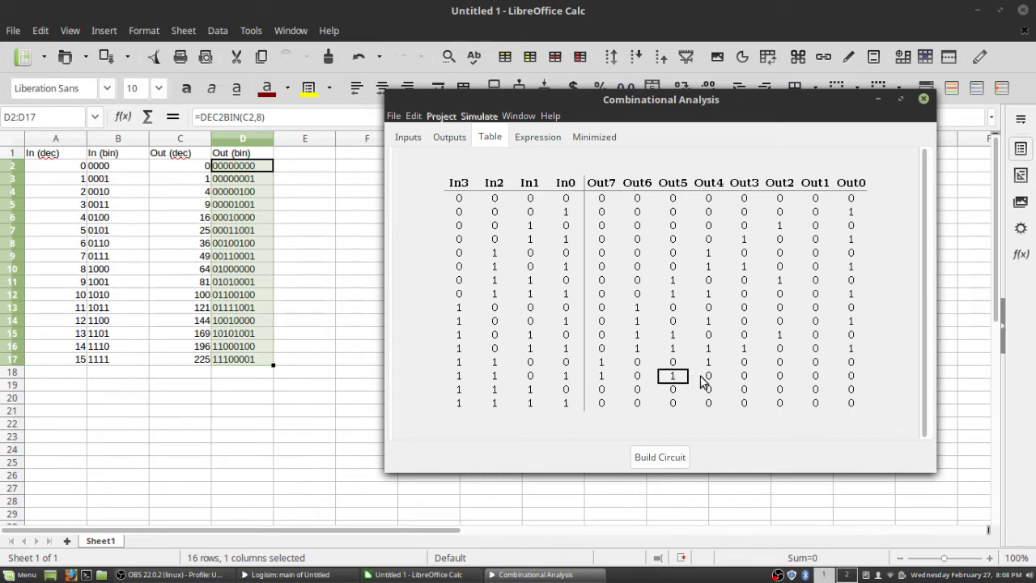
pyautogui.click(744, 378)
pyautogui.click(851, 377)
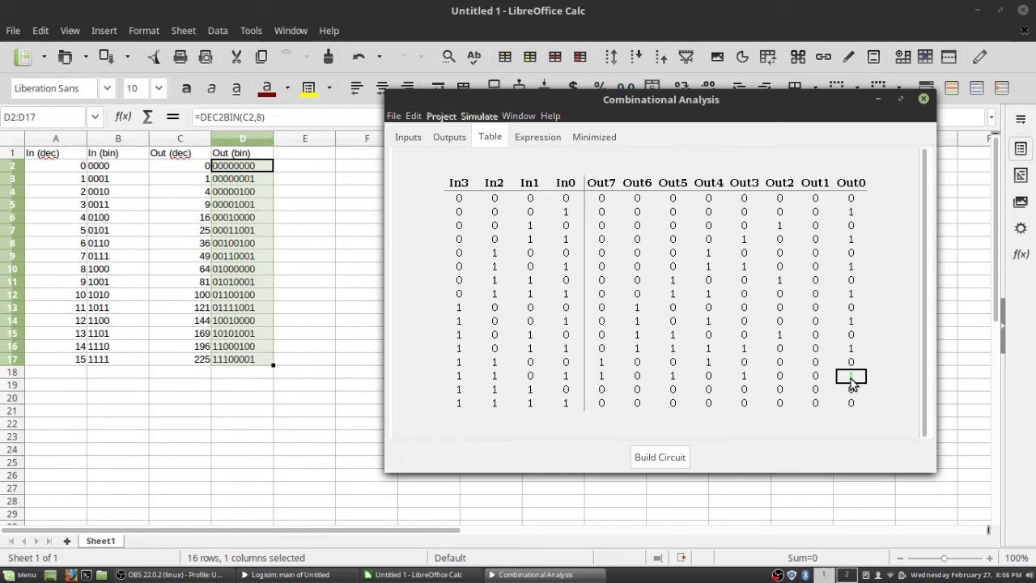
pyautogui.click(601, 392)
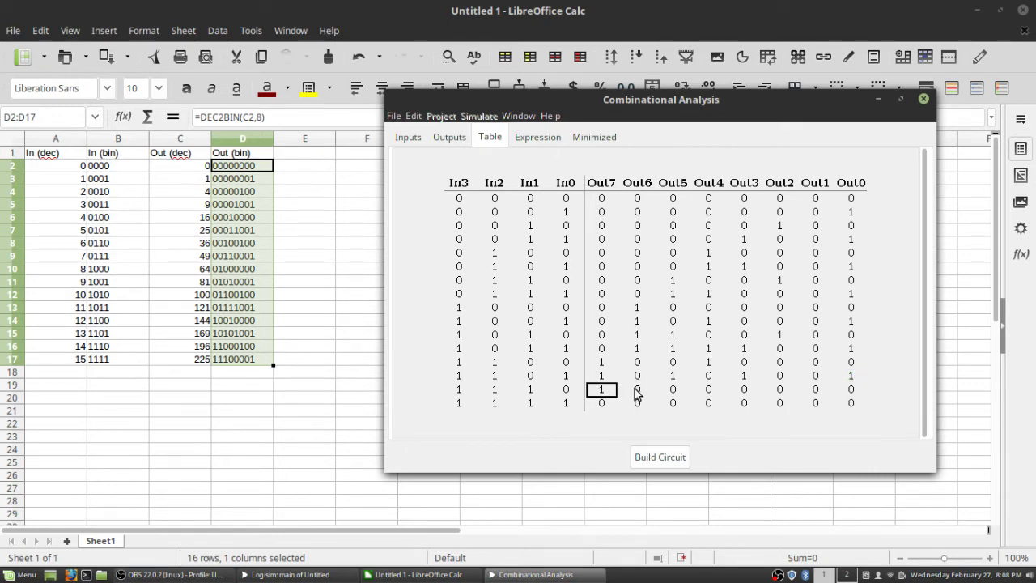
pyautogui.click(637, 390)
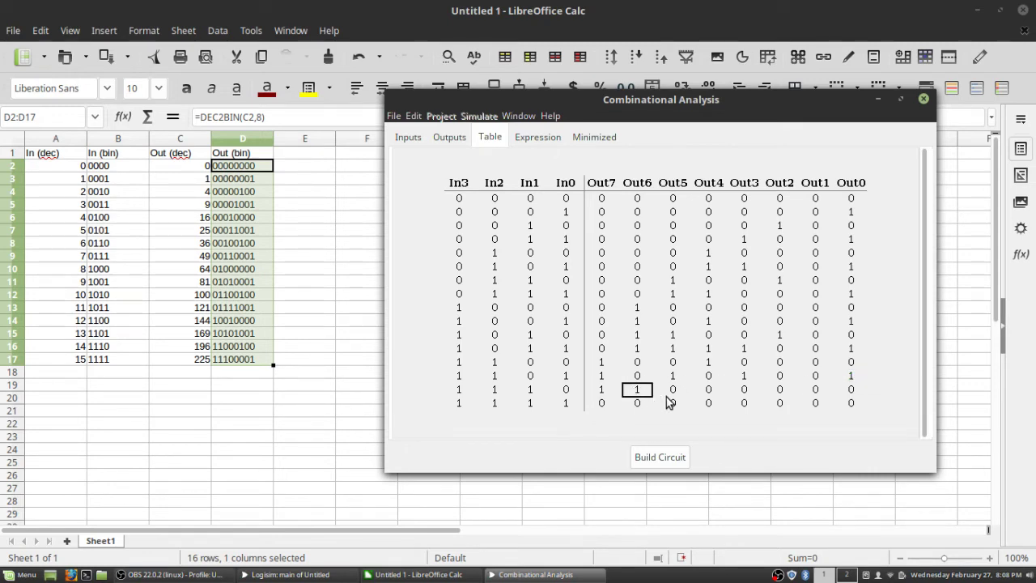
pyautogui.click(780, 391)
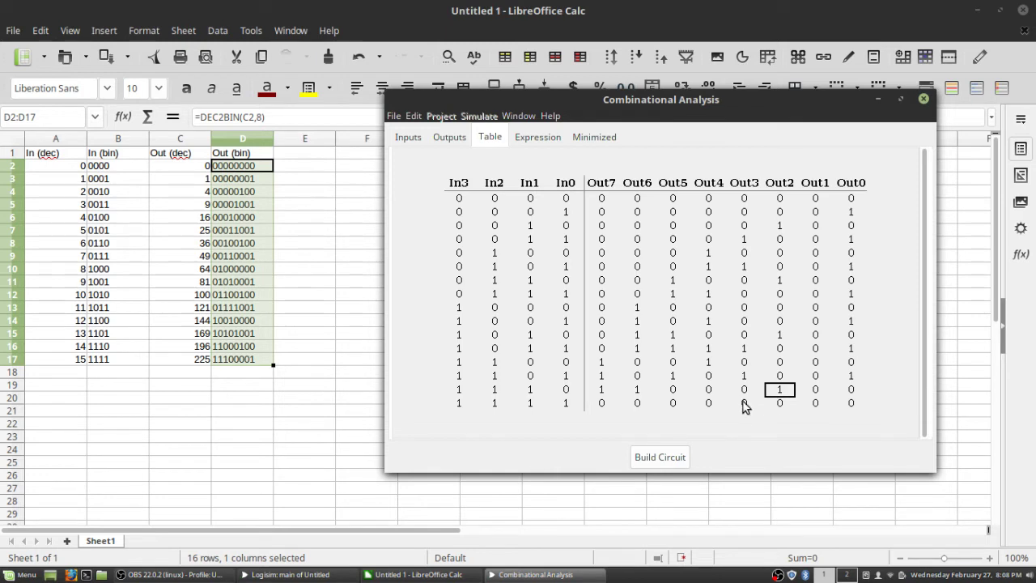
pyautogui.click(602, 403)
pyautogui.click(637, 403)
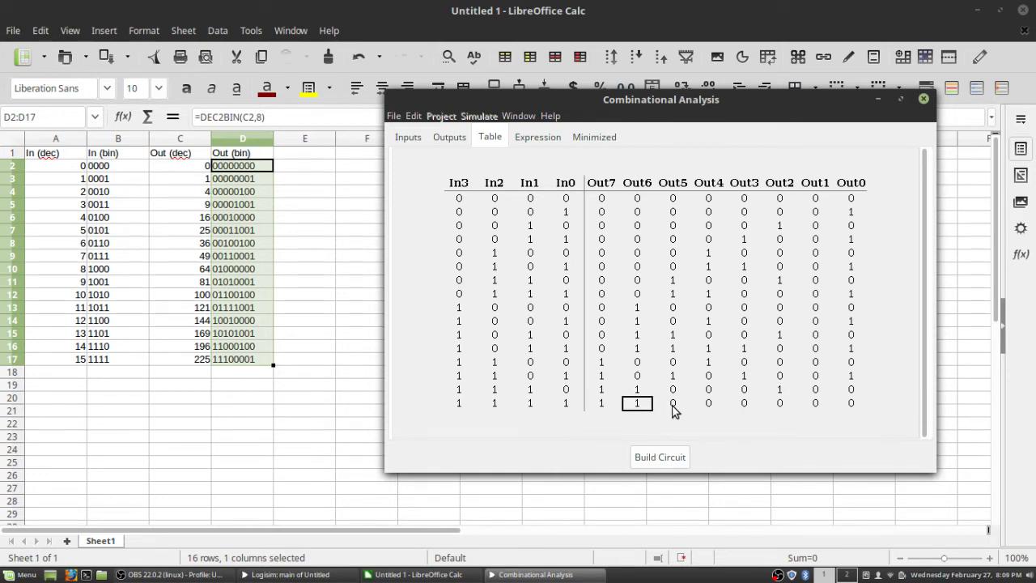
pyautogui.click(673, 403)
pyautogui.click(858, 406)
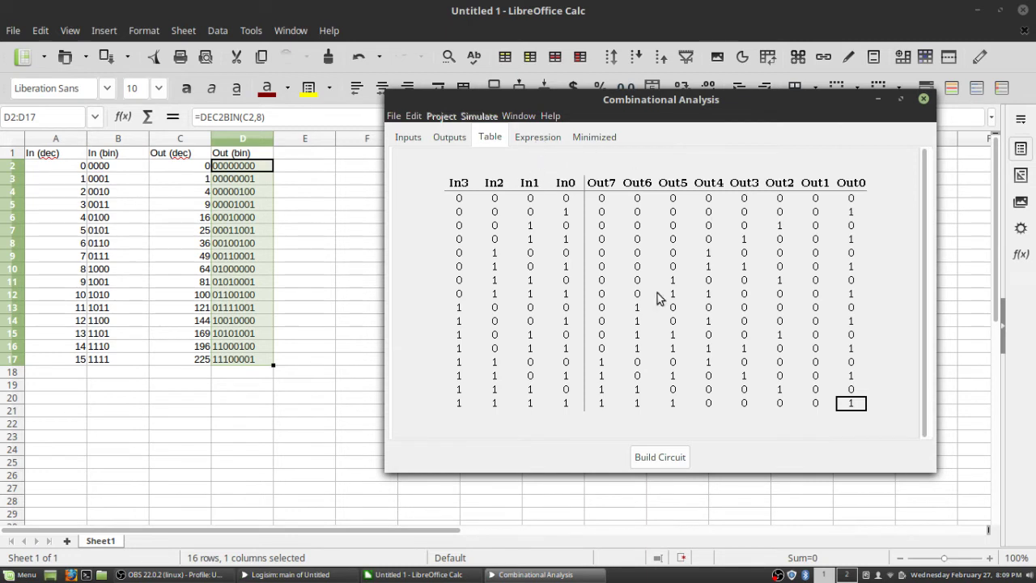
# Switch between the Table, Expression and Minimized views, settling on Out7's Karnaugh map
pyautogui.click(544, 137)
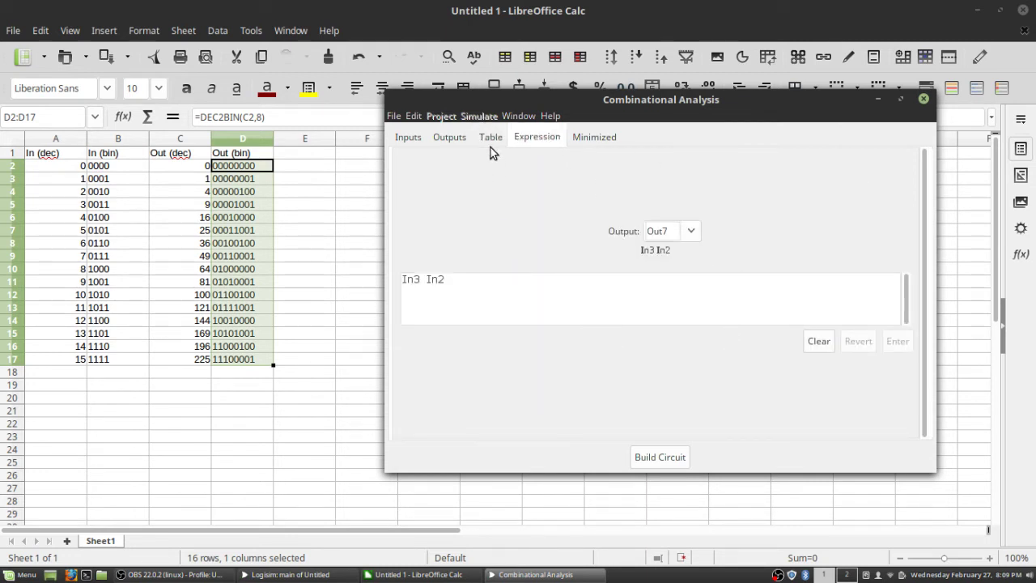
pyautogui.click(691, 232)
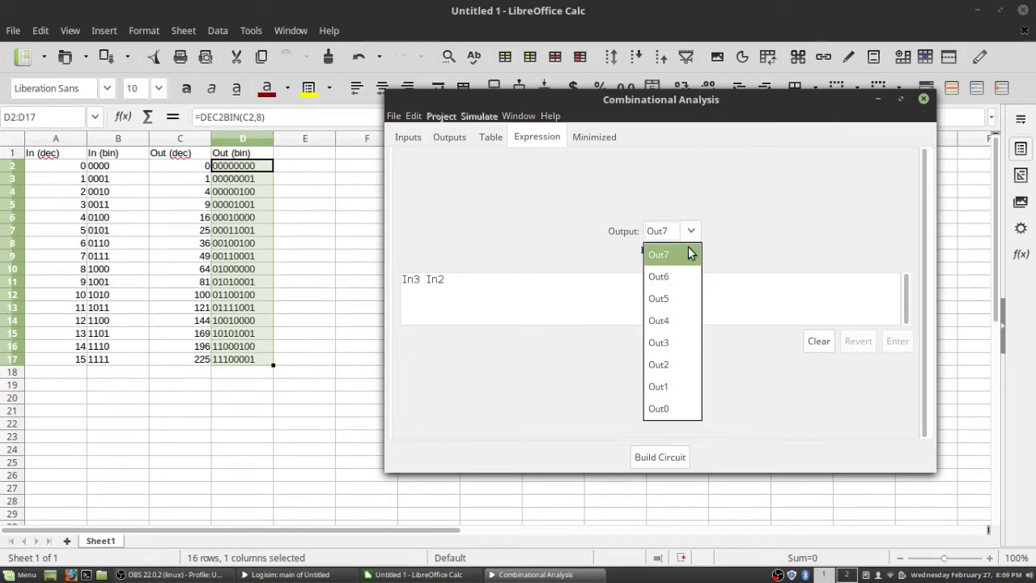
pyautogui.click(493, 139)
pyautogui.click(497, 138)
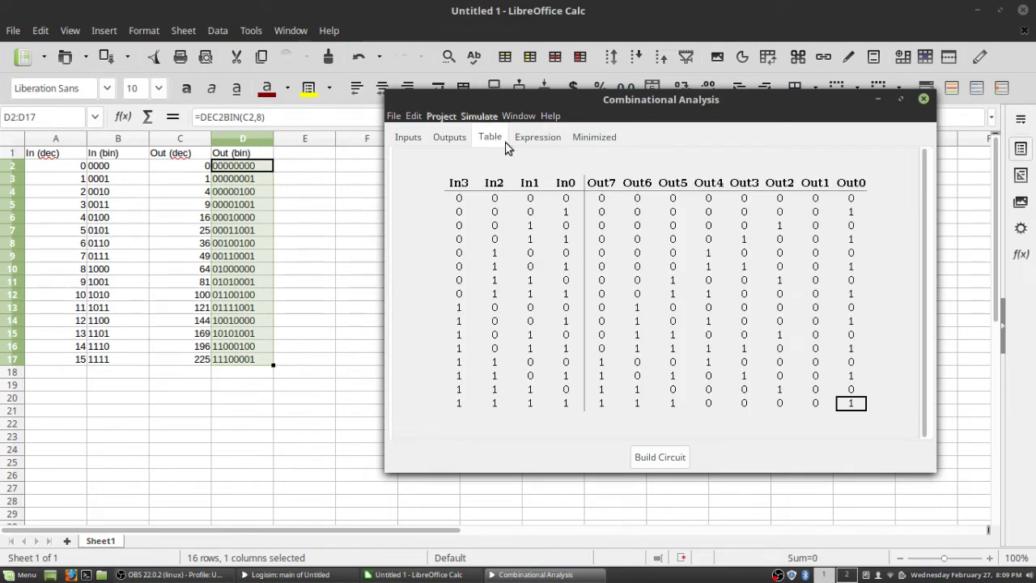
pyautogui.click(561, 145)
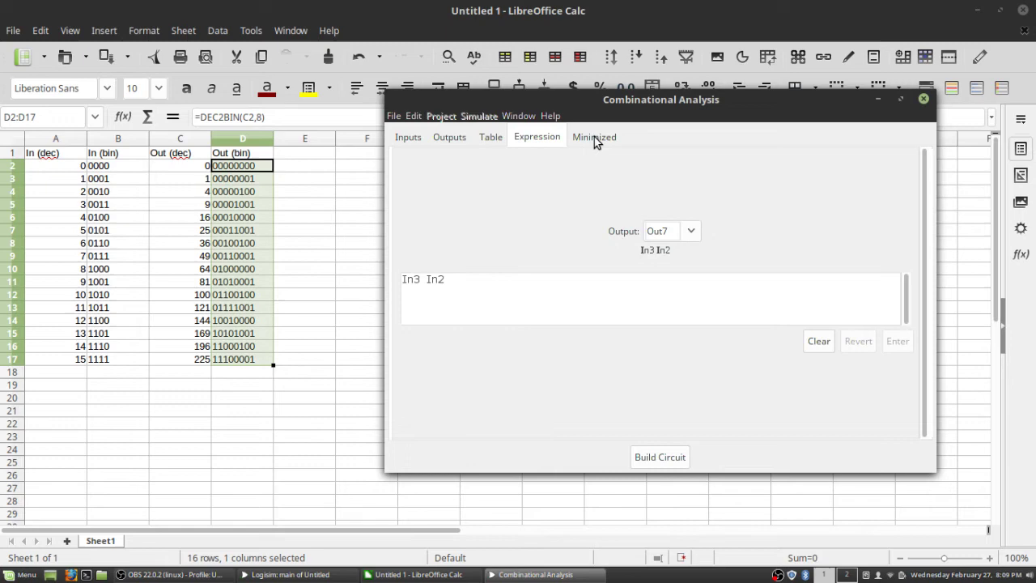
pyautogui.click(594, 137)
pyautogui.click(543, 139)
pyautogui.click(582, 139)
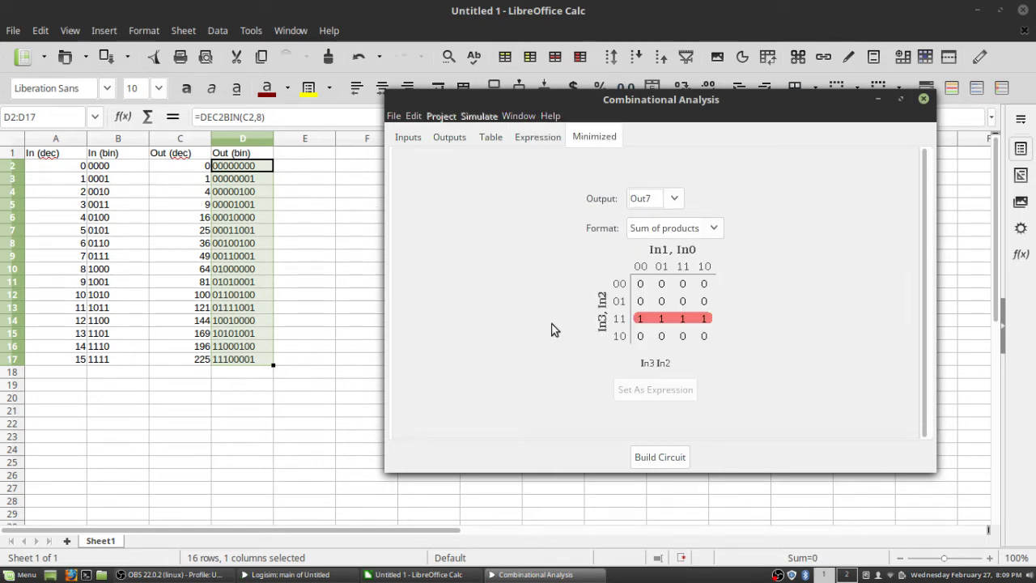
# Review the minimized Karnaugh maps for Out6, Out5, Out4 and Out3
pyautogui.click(667, 200)
pyautogui.click(660, 243)
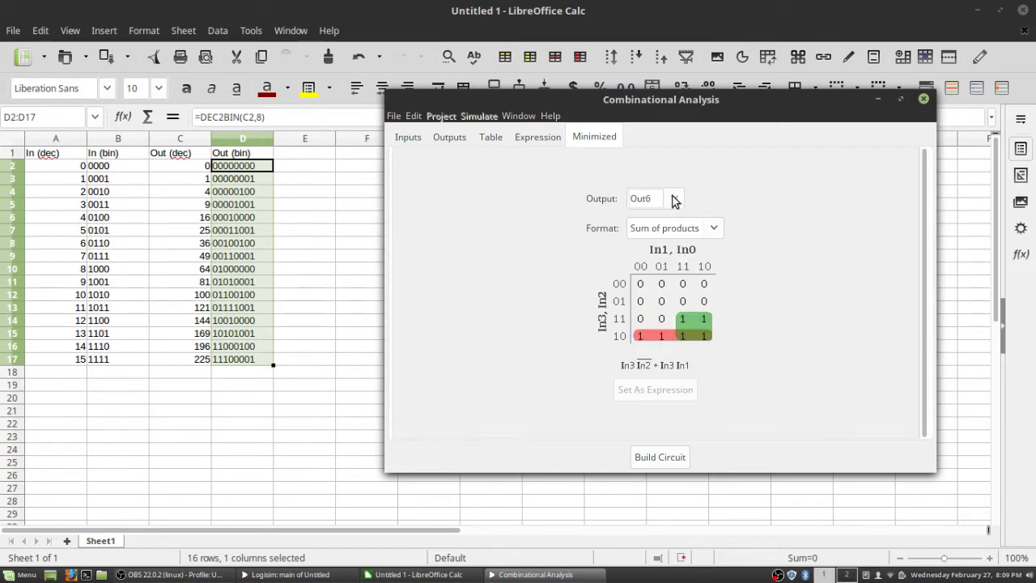
pyautogui.click(673, 200)
pyautogui.click(655, 267)
pyautogui.click(671, 203)
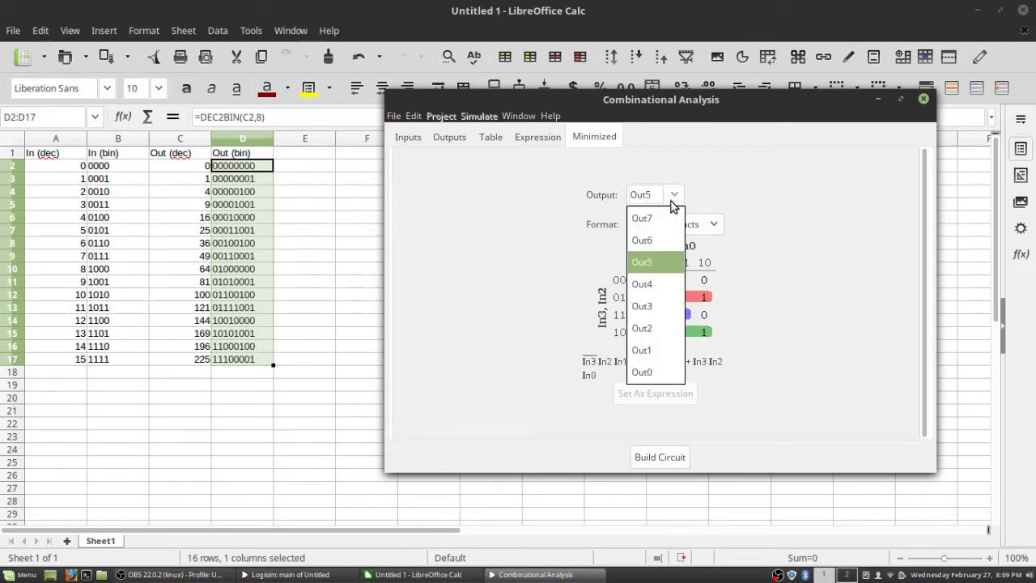
pyautogui.click(653, 279)
pyautogui.click(674, 195)
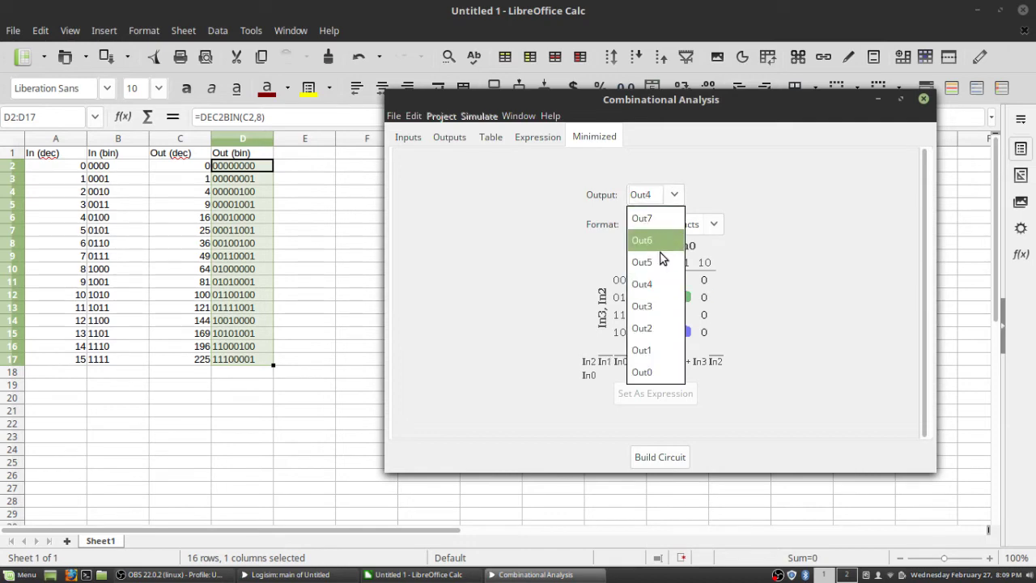
pyautogui.click(649, 305)
# Review the minimized Karnaugh maps for Out2, Out1 and Out0
pyautogui.click(673, 198)
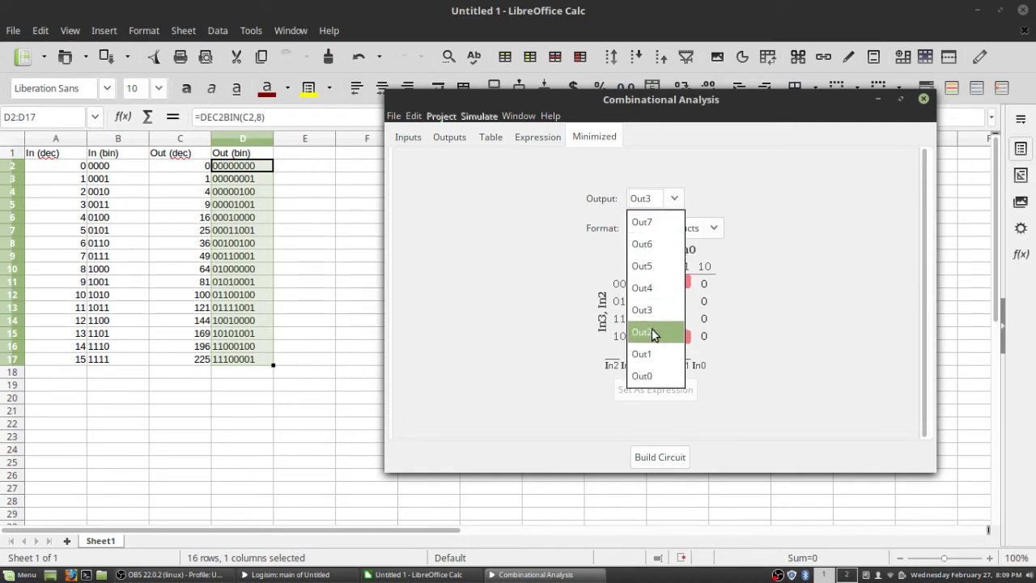
pyautogui.click(652, 332)
pyautogui.click(673, 200)
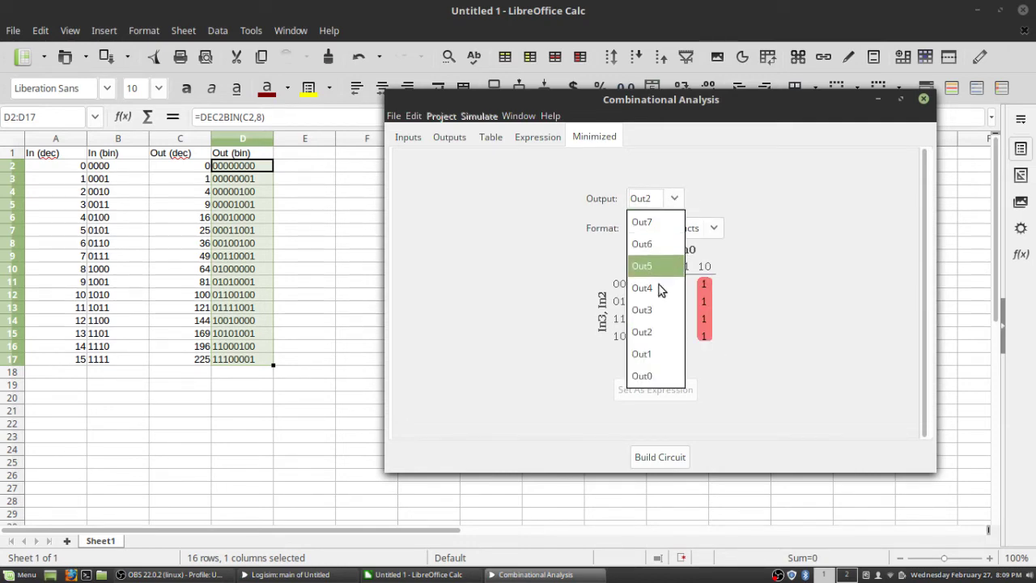
pyautogui.click(641, 357)
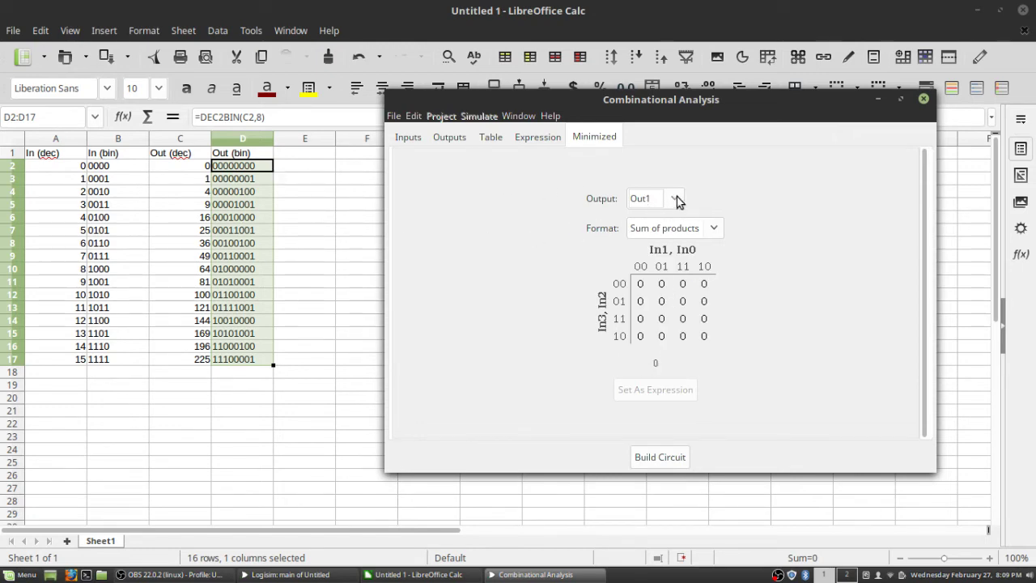
pyautogui.click(674, 199)
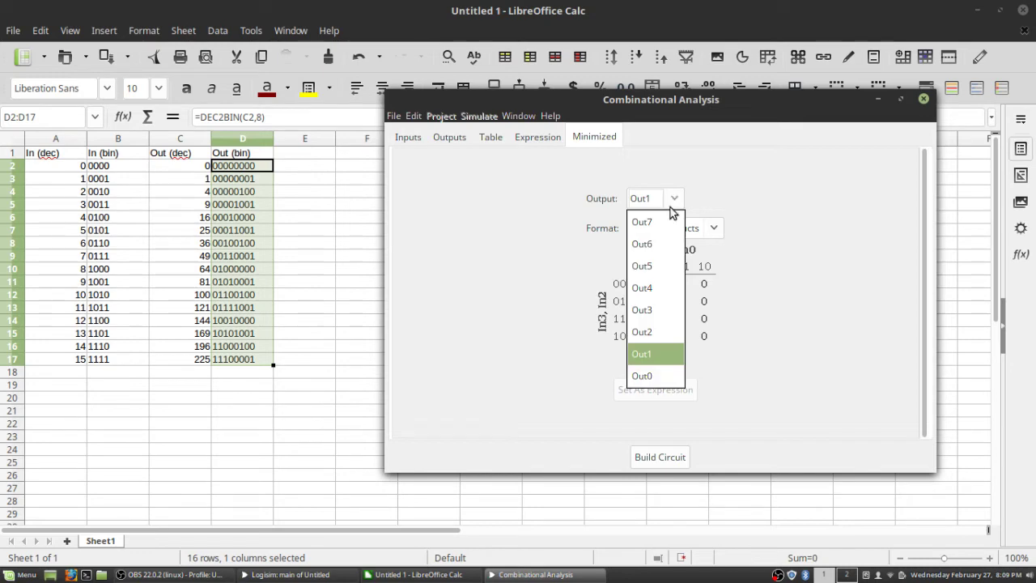
pyautogui.click(656, 376)
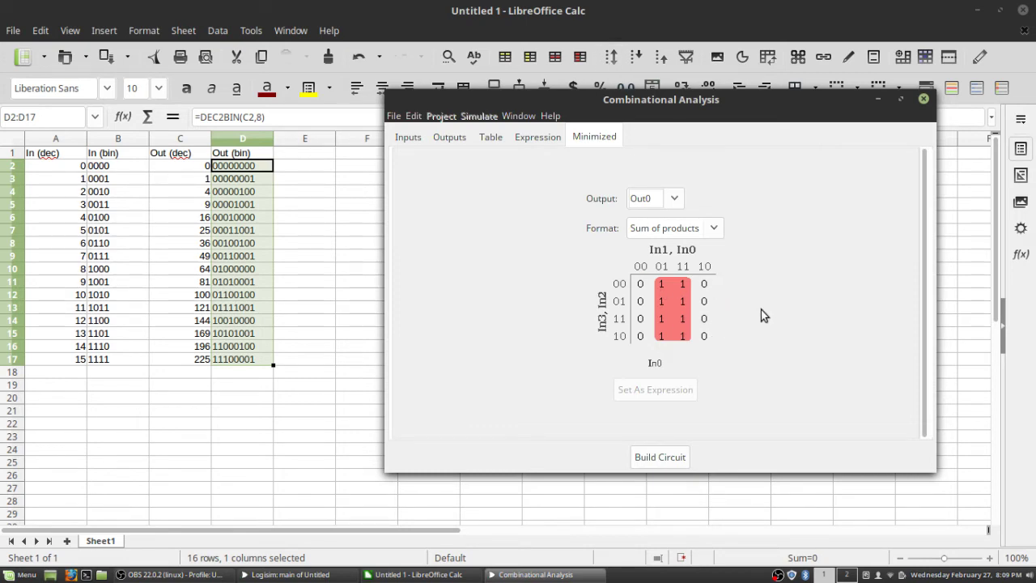
# Keep Out0 in sum-of-products format and check its expression before returning to the map
pyautogui.click(713, 228)
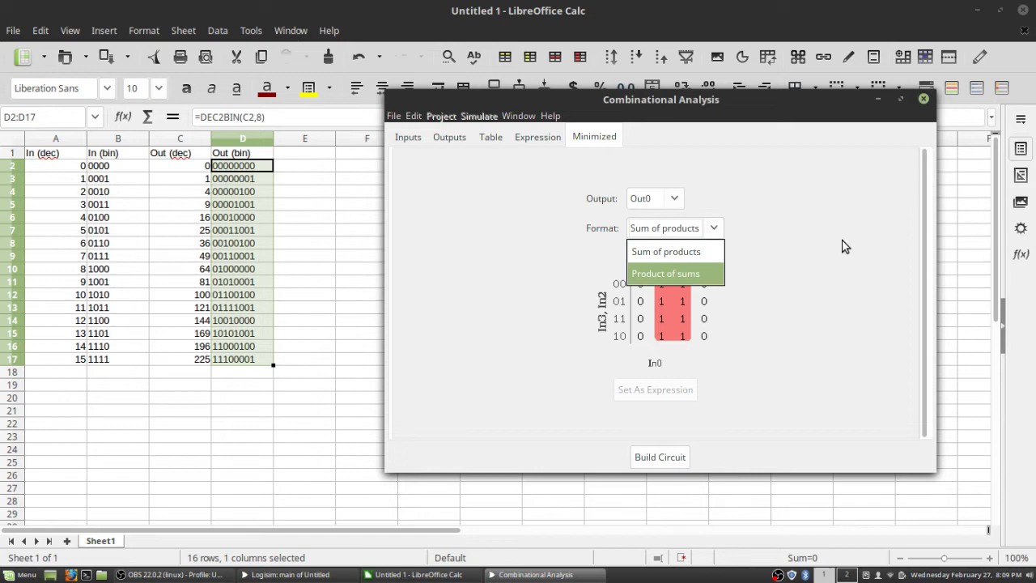
pyautogui.click(703, 244)
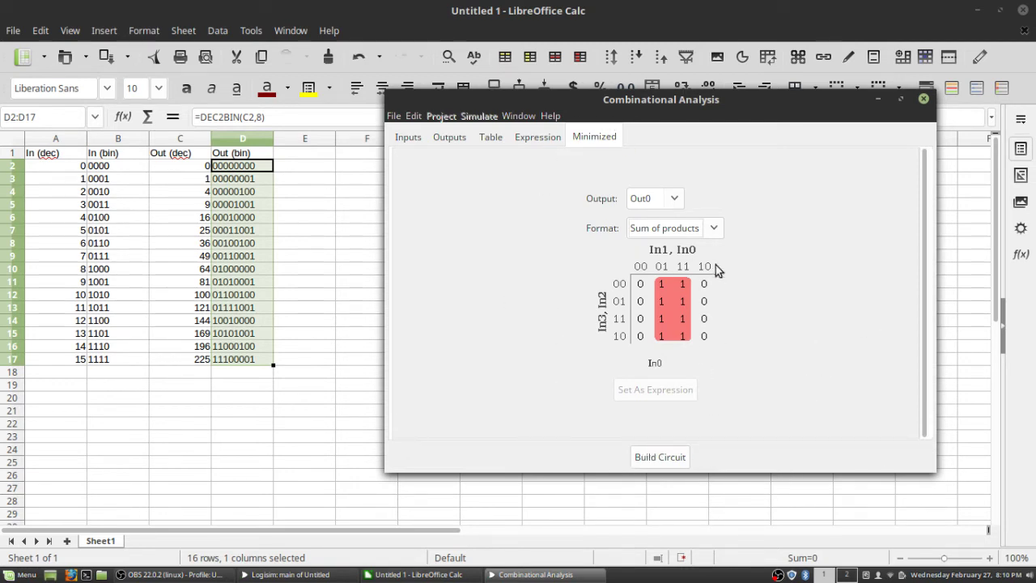
pyautogui.click(556, 140)
pyautogui.click(594, 143)
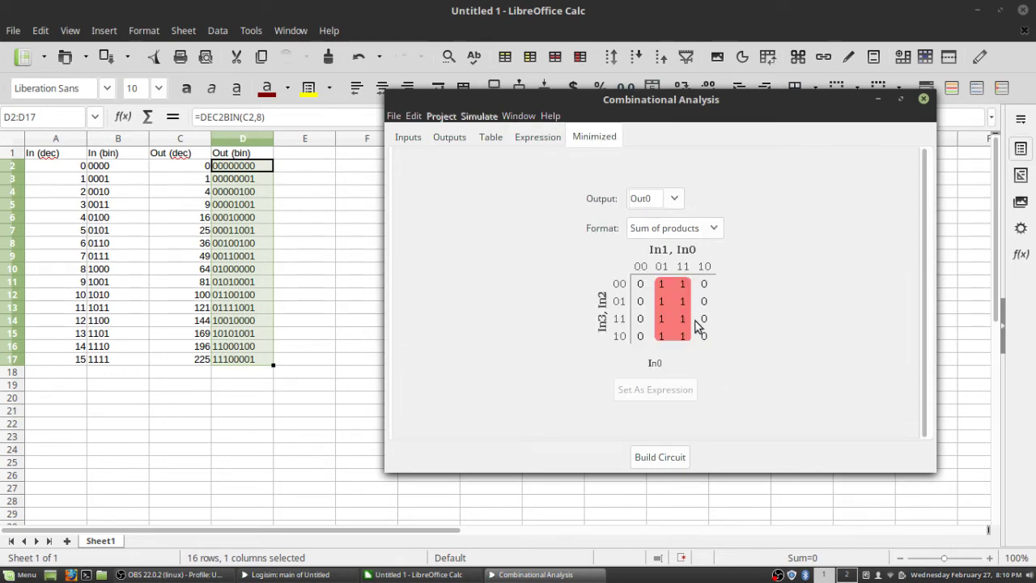
# Review the Out6 and Out5 expressions, then go back to the truth table
pyautogui.click(540, 140)
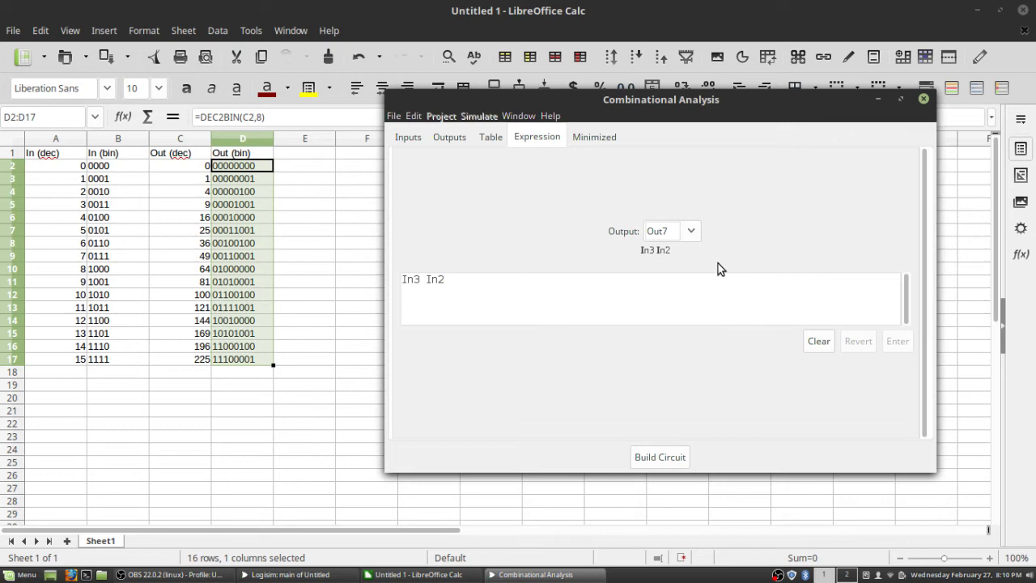
pyautogui.click(692, 233)
pyautogui.click(667, 278)
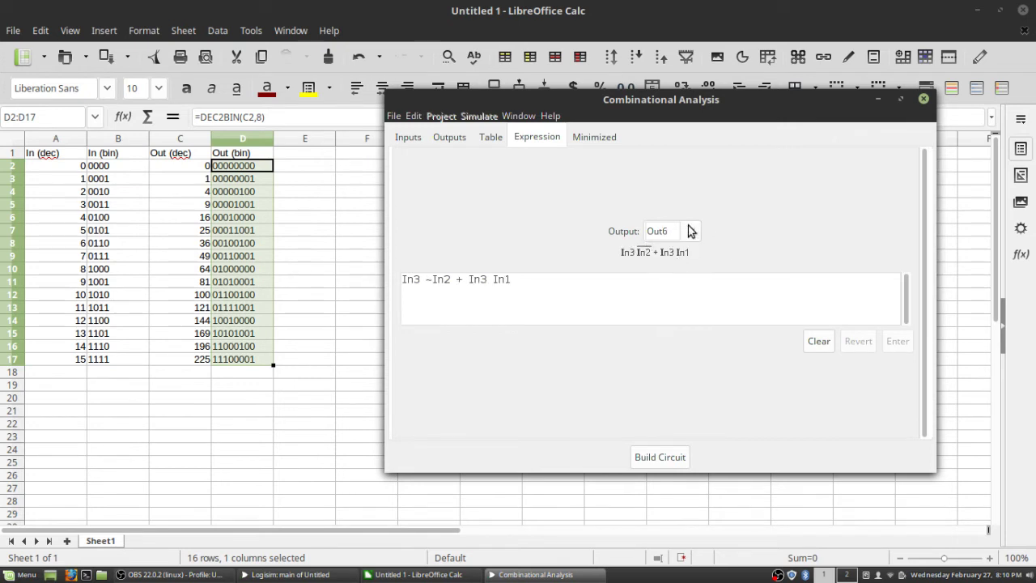
pyautogui.click(689, 232)
pyautogui.click(667, 299)
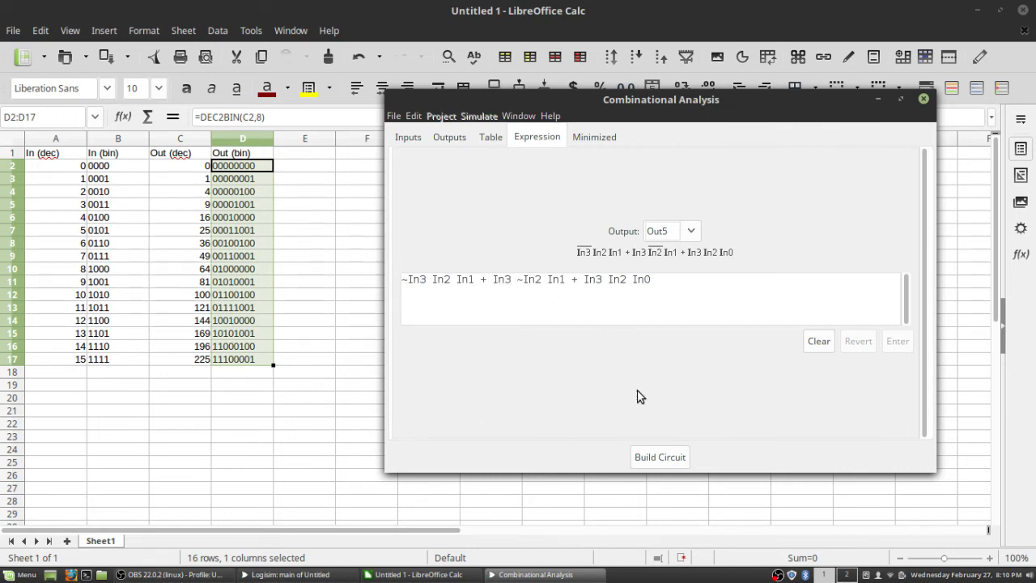
pyautogui.click(491, 137)
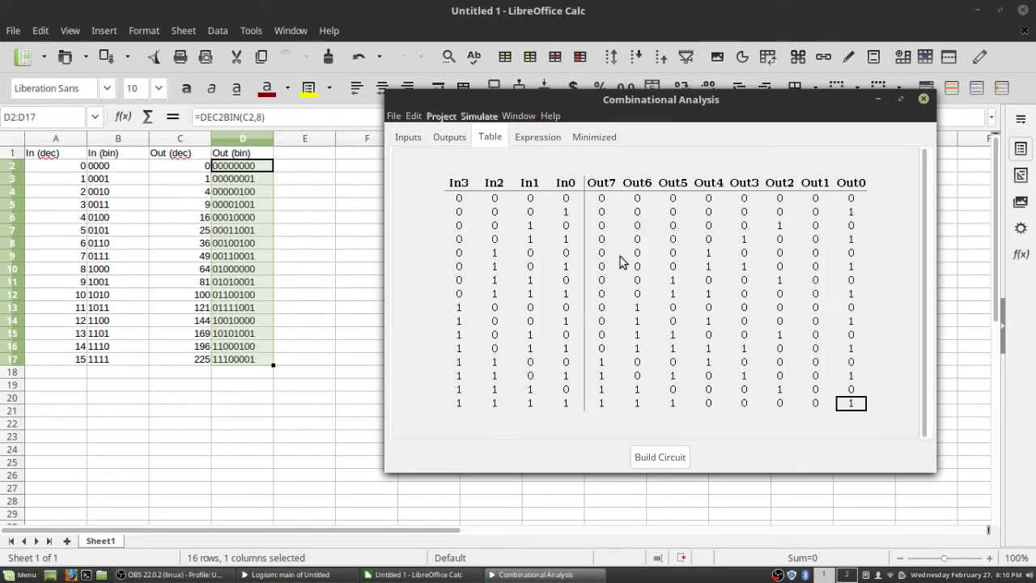
pyautogui.click(539, 138)
pyautogui.press('Left')
# Build the Squarer circuit from the truth table with Use Two-Input Gates Only ticked
pyautogui.click(669, 460)
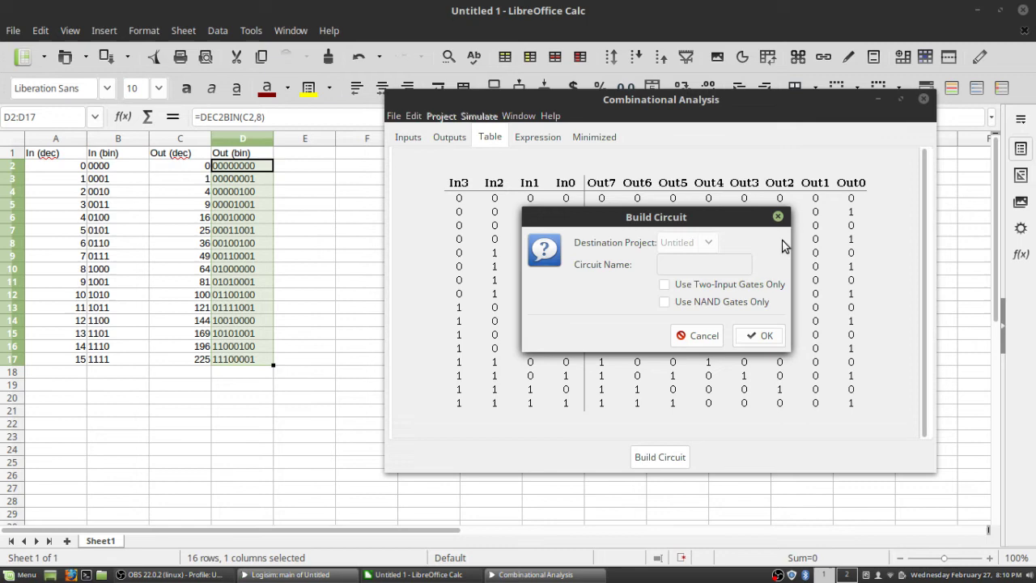
pyautogui.click(711, 266)
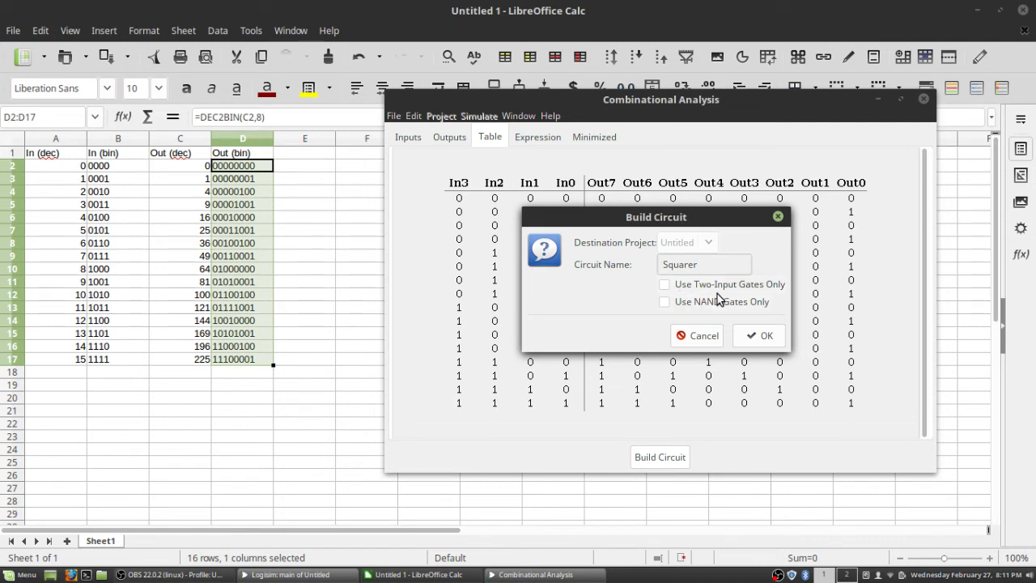
pyautogui.click(665, 284)
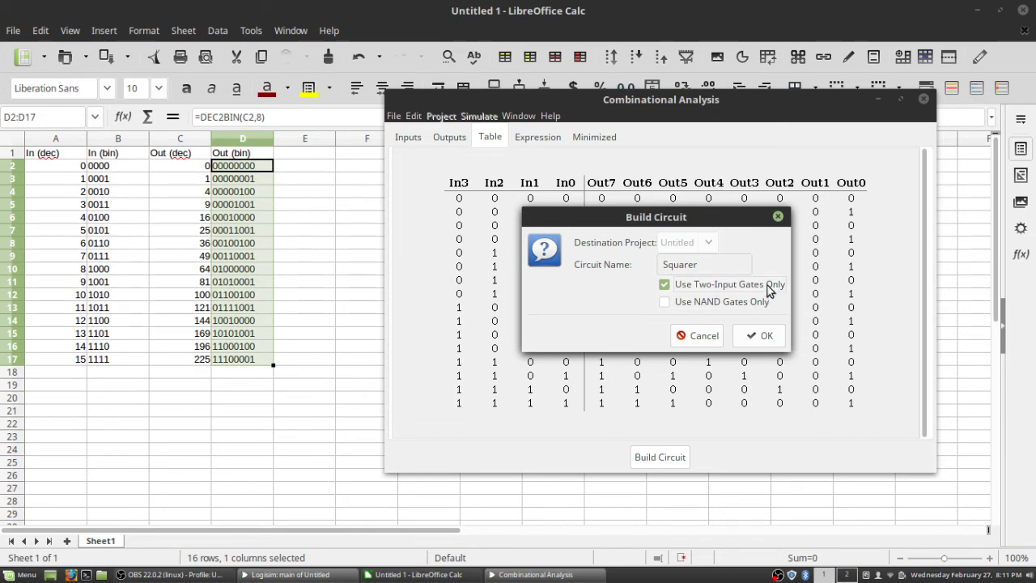
pyautogui.click(763, 343)
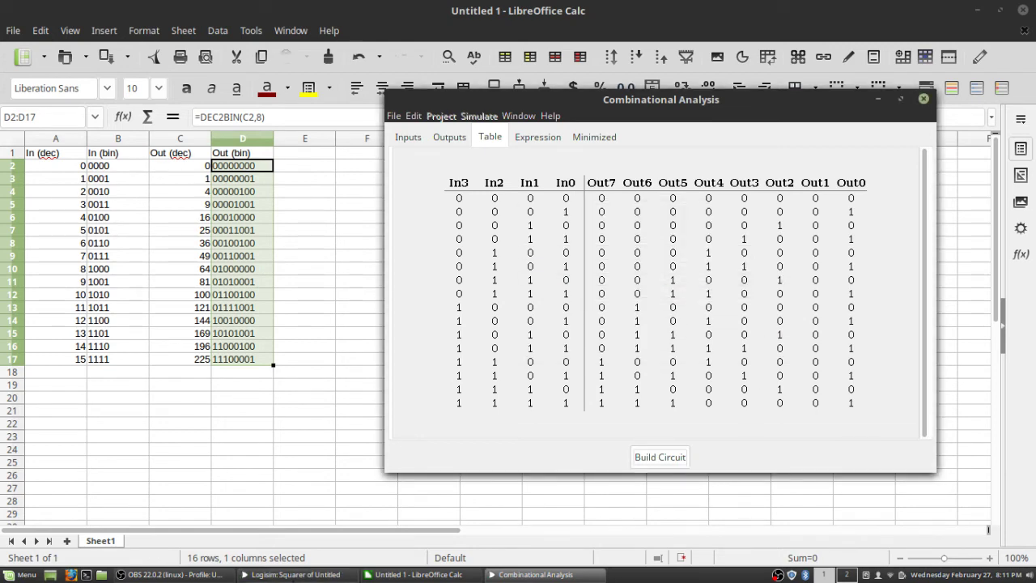
# Bring the Squarer circuit forward and scroll through its gates from In3–In0 to Out7–Out0
pyautogui.click(278, 576)
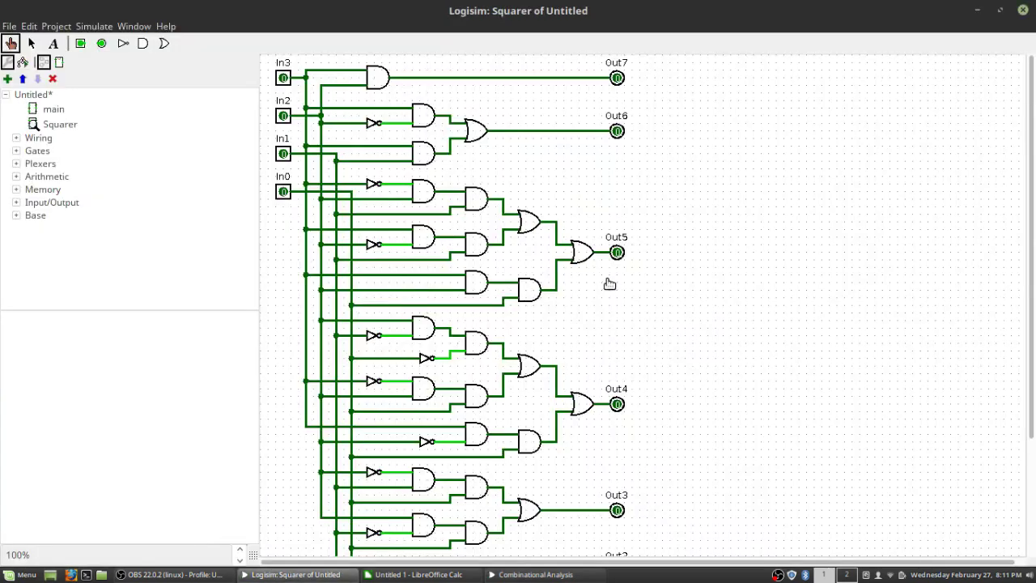
pyautogui.scroll(-5, 615, 283)
pyautogui.scroll(5, 682, 268)
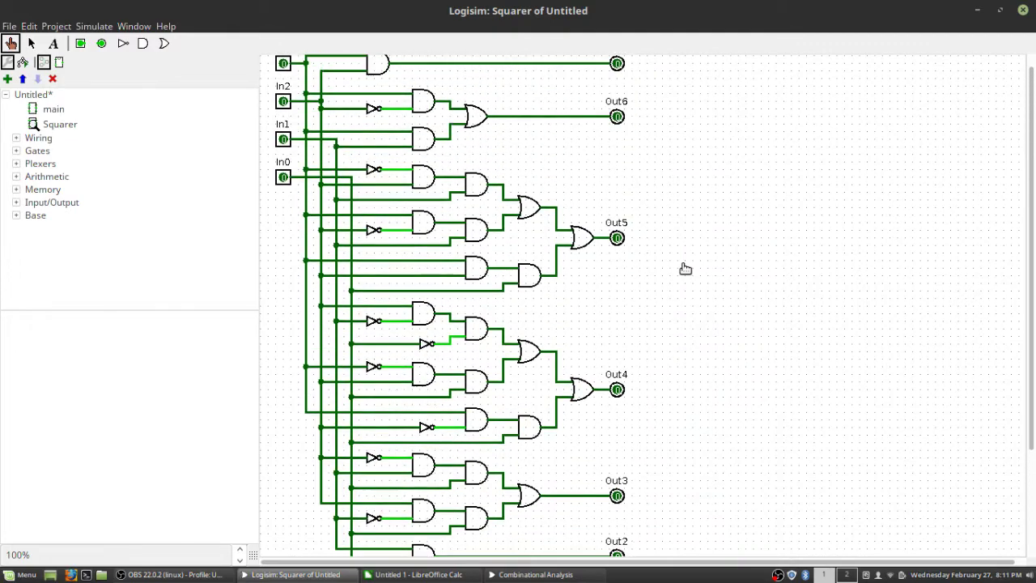
pyautogui.scroll(-4, 691, 252)
pyautogui.scroll(4, 692, 253)
pyautogui.scroll(-4, 694, 252)
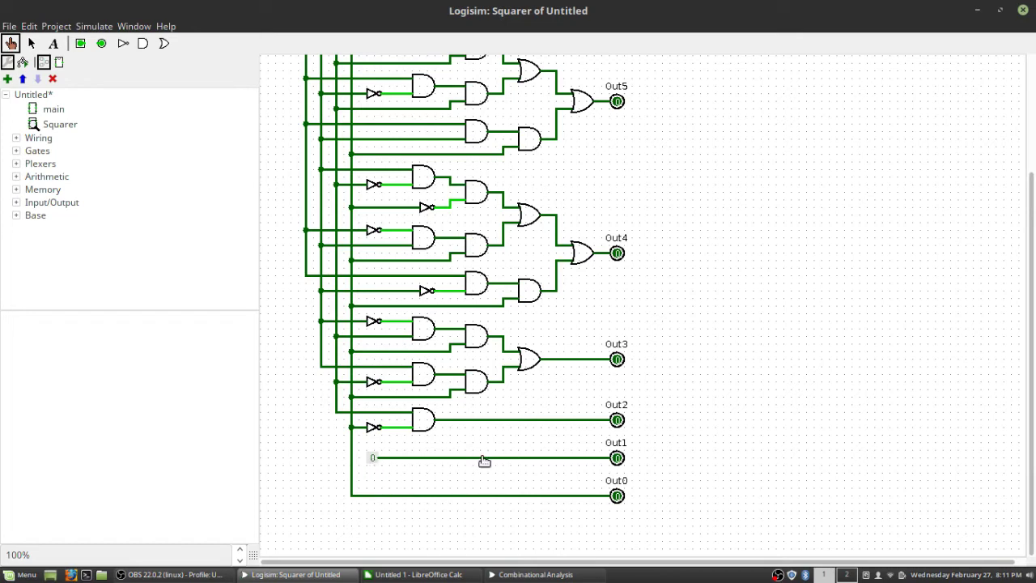
pyautogui.scroll(2, 630, 473)
pyautogui.scroll(2, 630, 458)
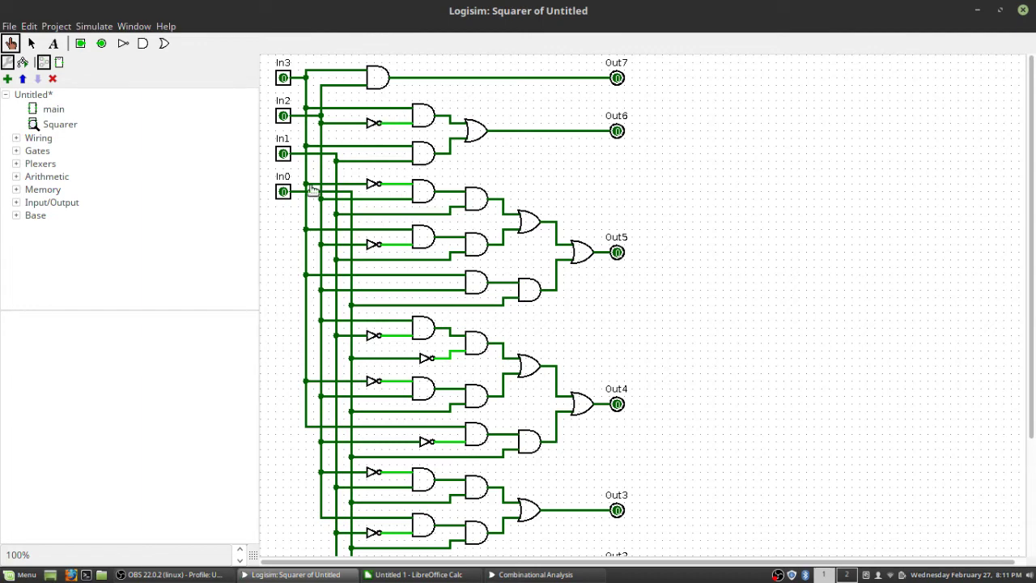
pyautogui.scroll(-3, 496, 230)
pyautogui.scroll(2, 560, 299)
pyautogui.scroll(2, 491, 265)
# With the Poke tool, set In0 to 1 to check the output, then reset it
pyautogui.click(12, 45)
pyautogui.scroll(-1, 683, 248)
pyautogui.scroll(1, 684, 248)
pyautogui.scroll(-3, 648, 453)
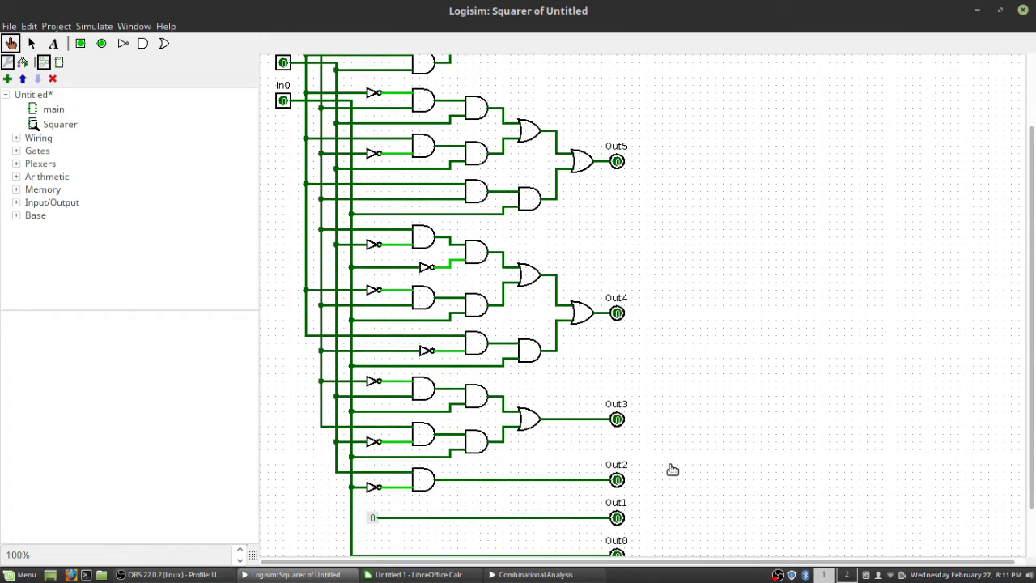
pyautogui.scroll(3, 623, 388)
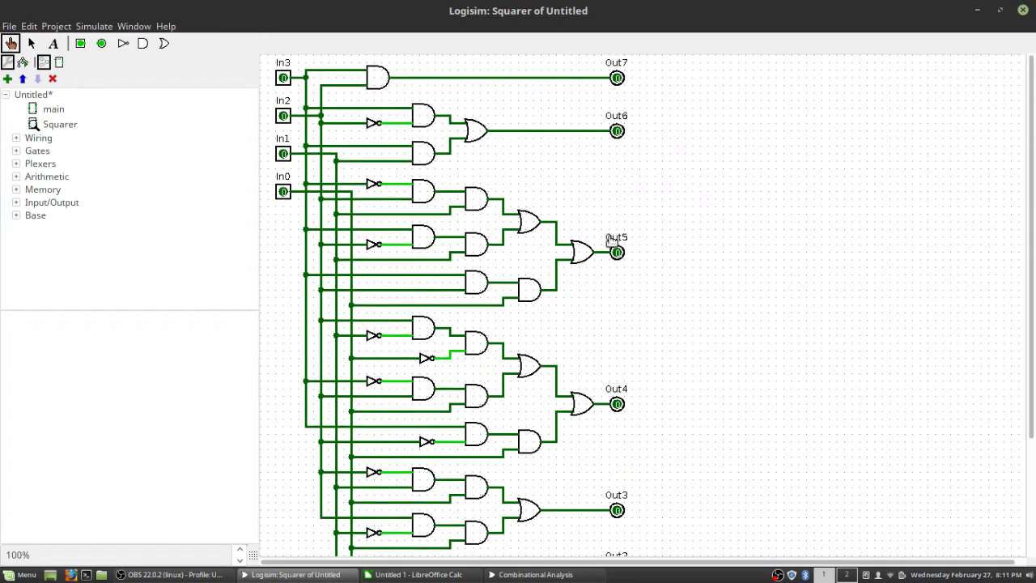
pyautogui.click(283, 191)
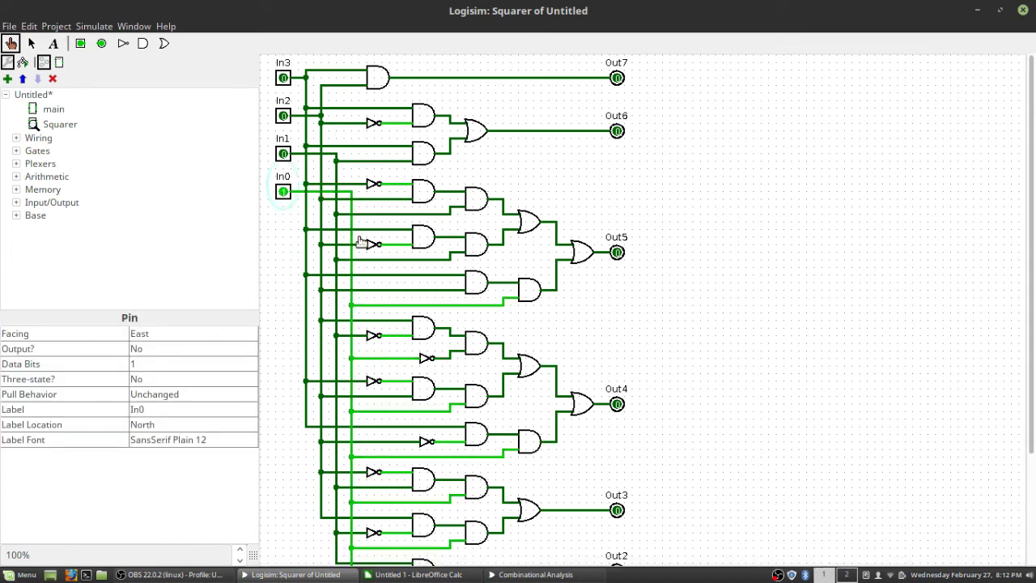
pyautogui.scroll(-3, 576, 347)
pyautogui.scroll(-1, 583, 353)
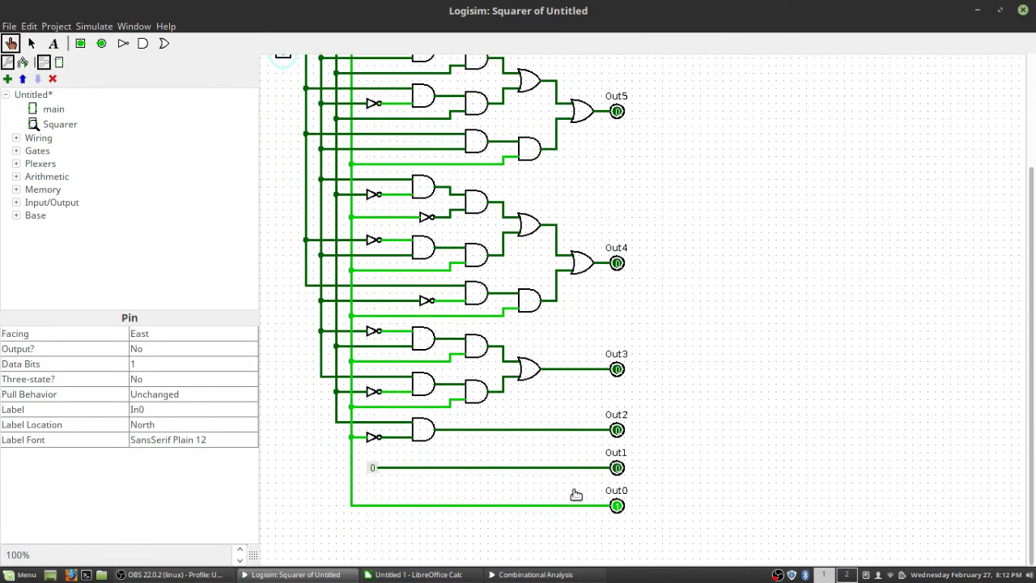
pyautogui.scroll(4, 396, 356)
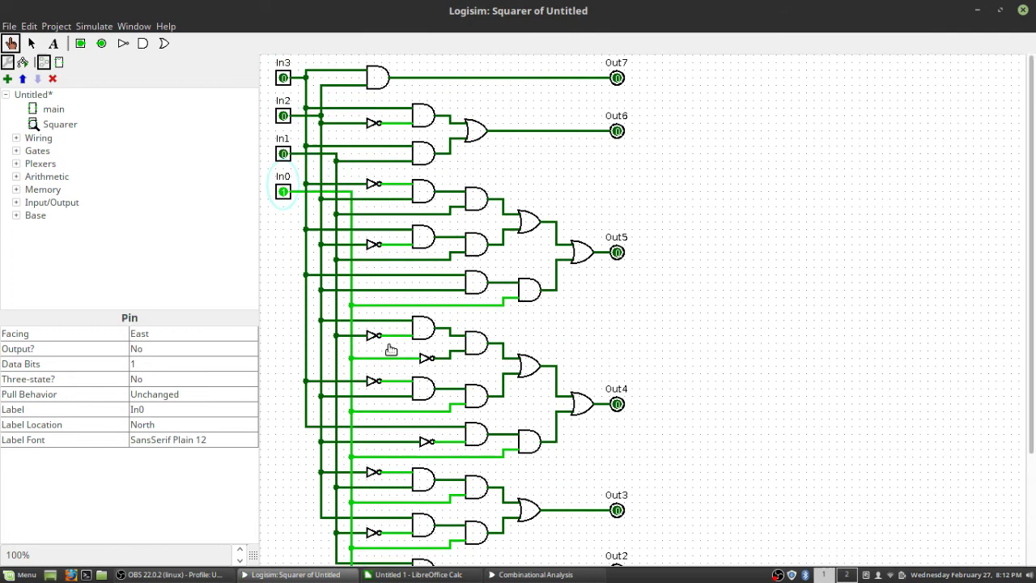
pyautogui.click(282, 192)
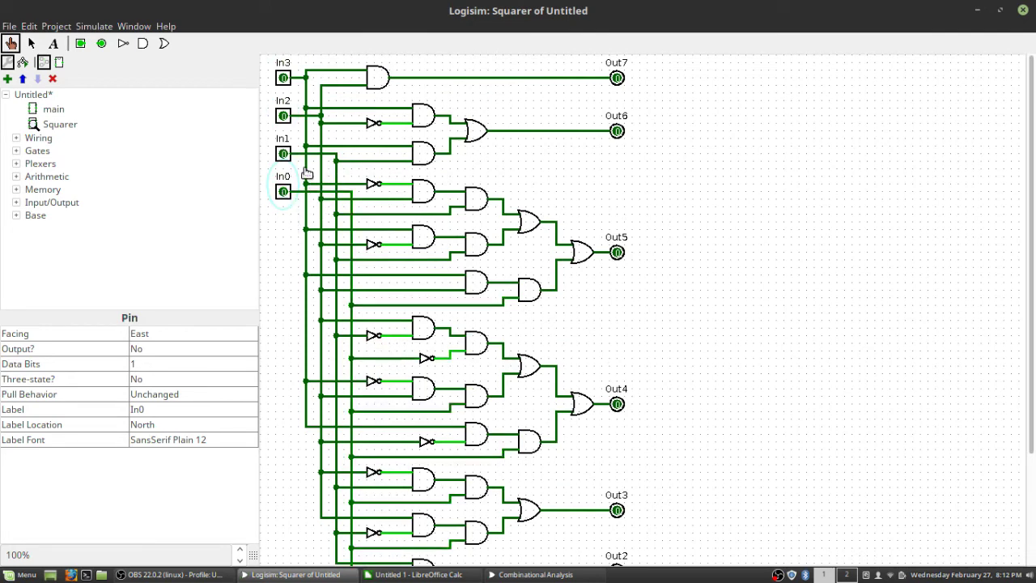
# Test inputs 0010 and 0011 by toggling In1 and In0, then reset both to 0
pyautogui.click(285, 154)
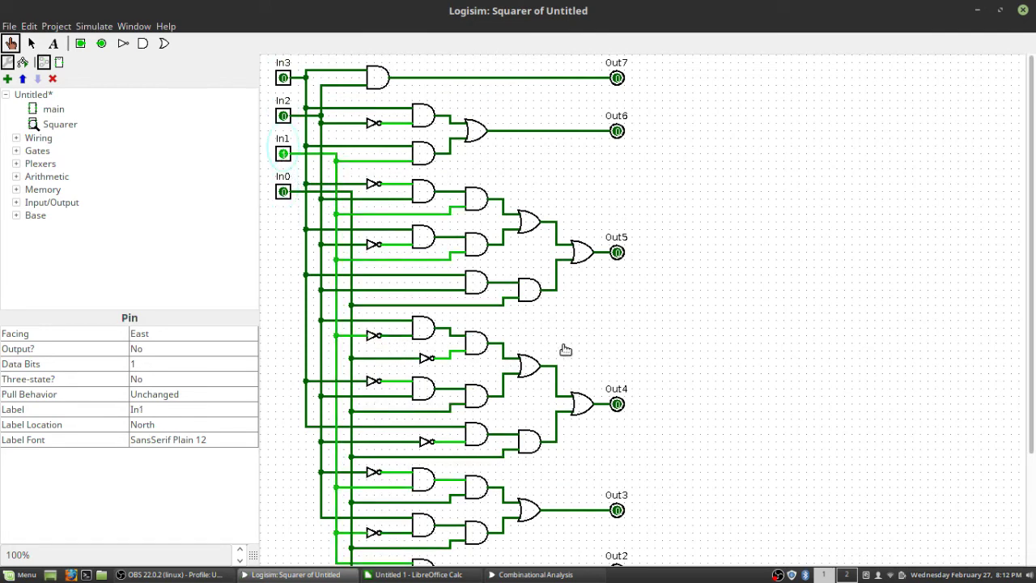
pyautogui.scroll(-3, 563, 348)
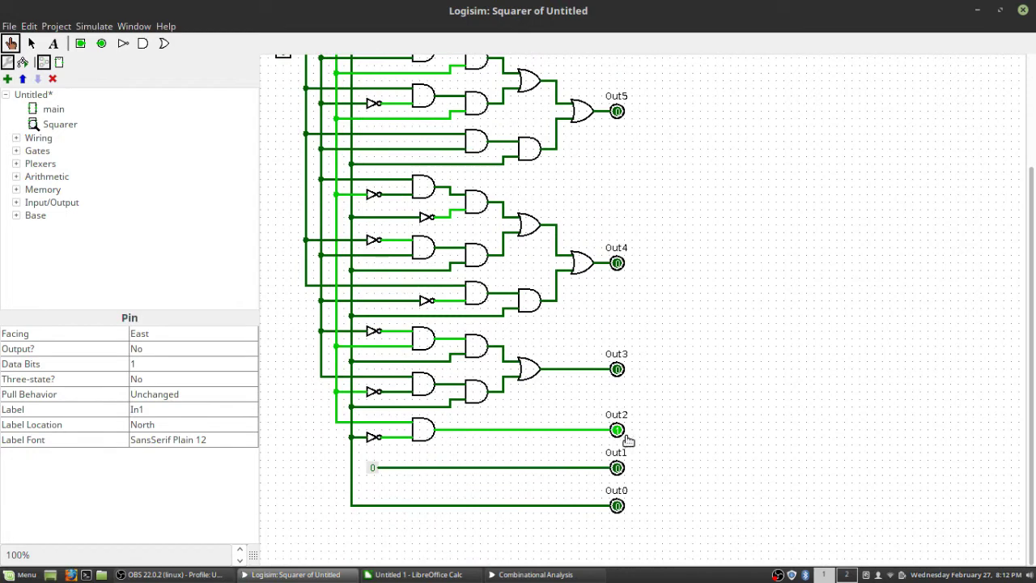
pyautogui.scroll(3, 623, 437)
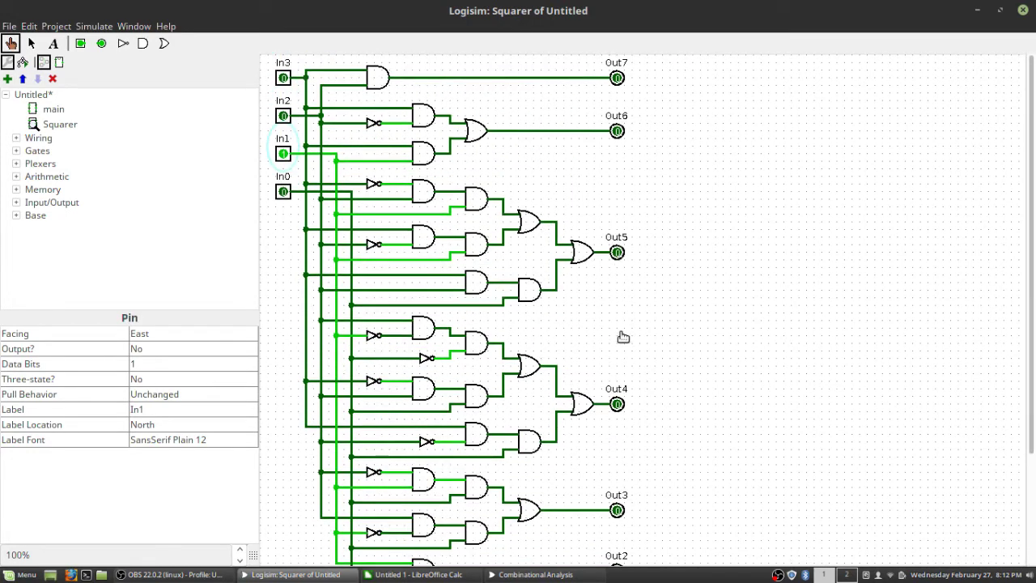
pyautogui.scroll(-2, 628, 437)
pyautogui.scroll(-2, 624, 465)
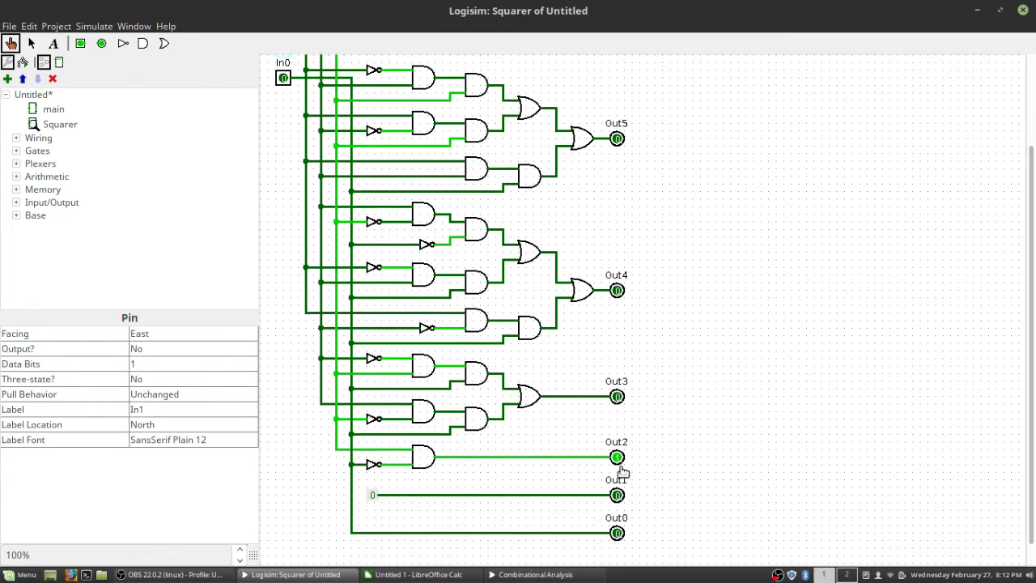
pyautogui.scroll(3, 621, 477)
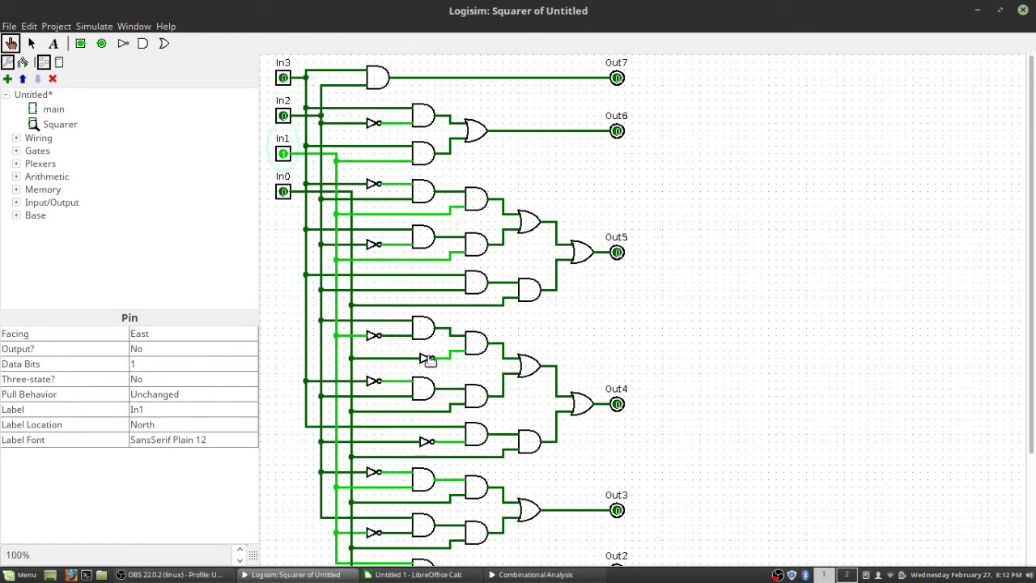
pyautogui.click(284, 192)
pyautogui.scroll(-3, 539, 386)
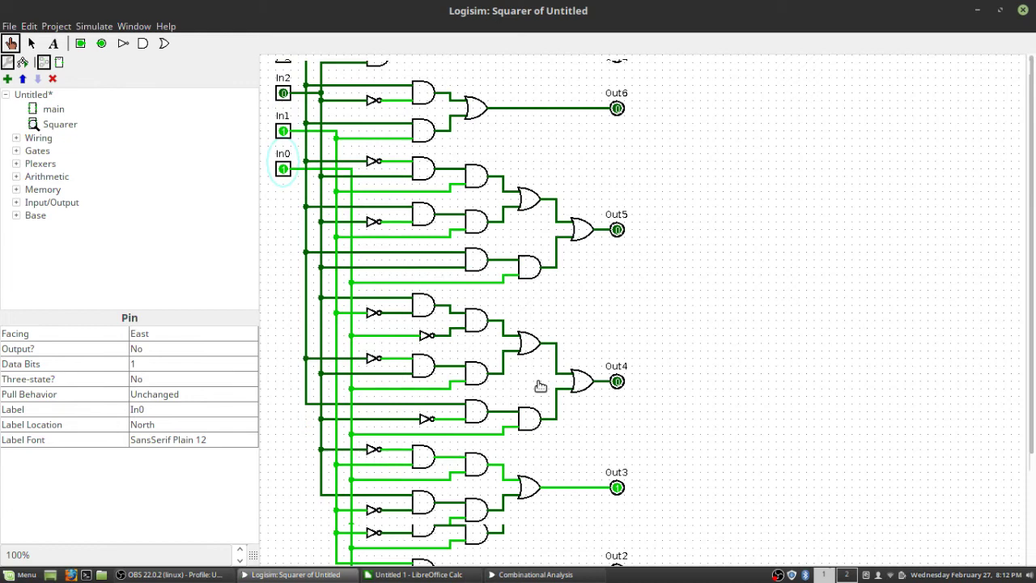
pyautogui.scroll(-1, 862, 430)
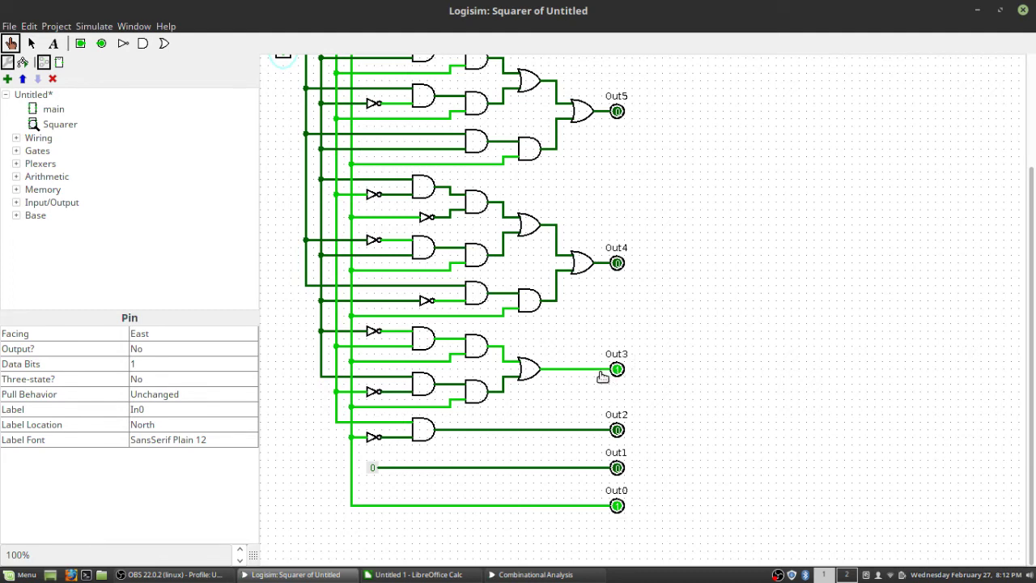
pyautogui.scroll(5, 617, 496)
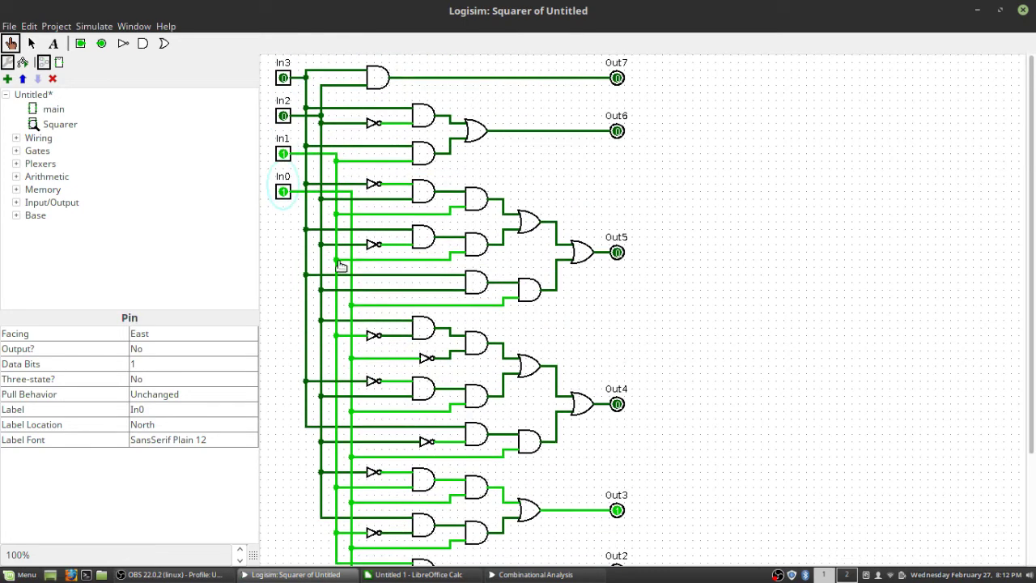
pyautogui.click(282, 191)
pyautogui.click(283, 153)
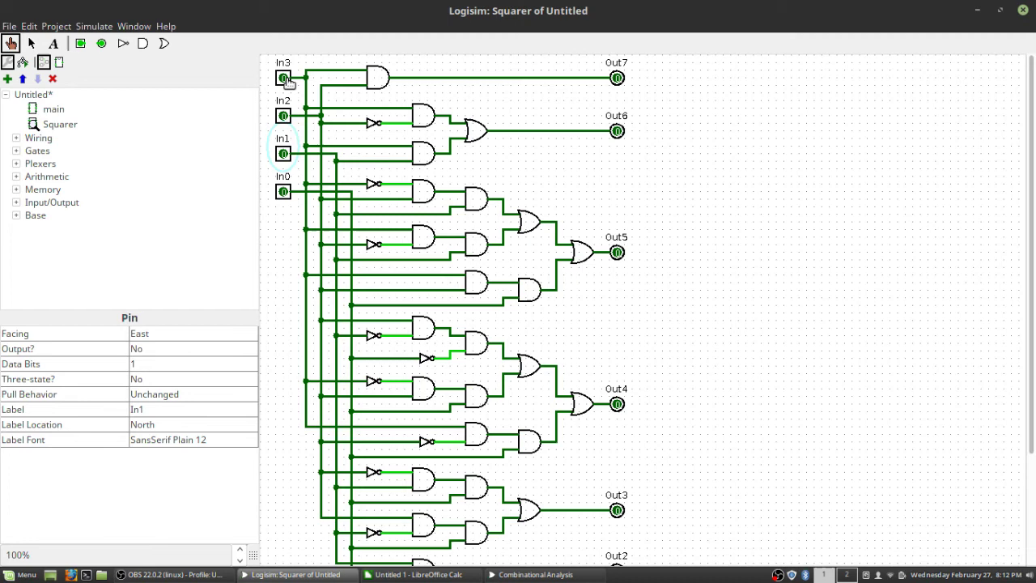
# Set In2 to 1 and confirm the outputs read 00010000
pyautogui.click(283, 116)
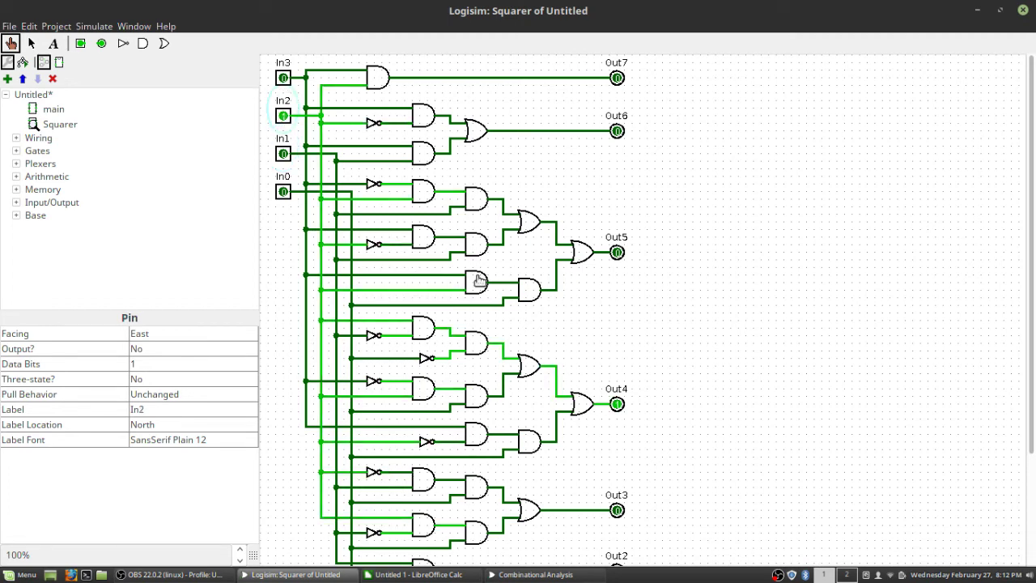
pyautogui.scroll(-3, 428, 206)
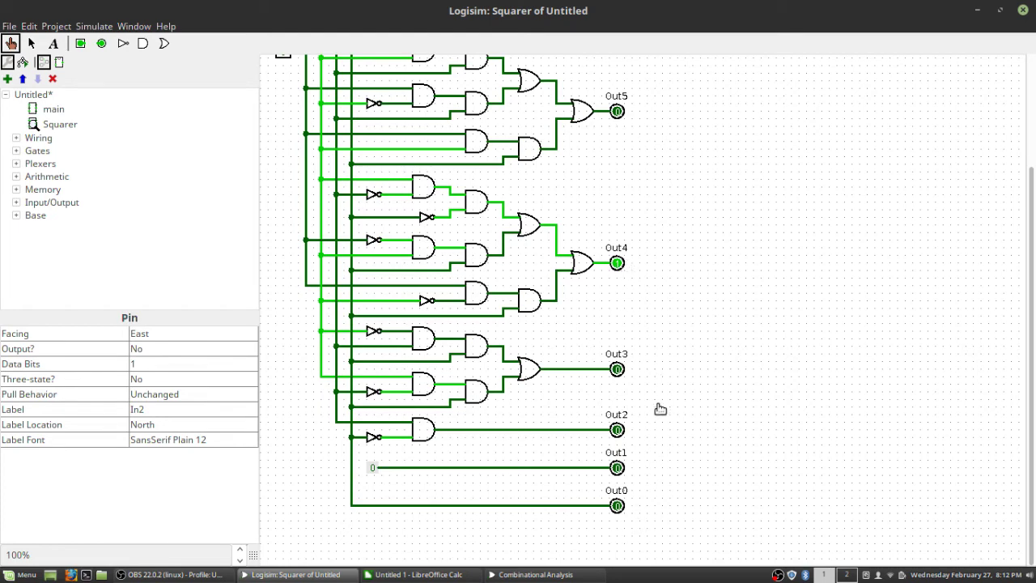
pyautogui.scroll(3, 664, 405)
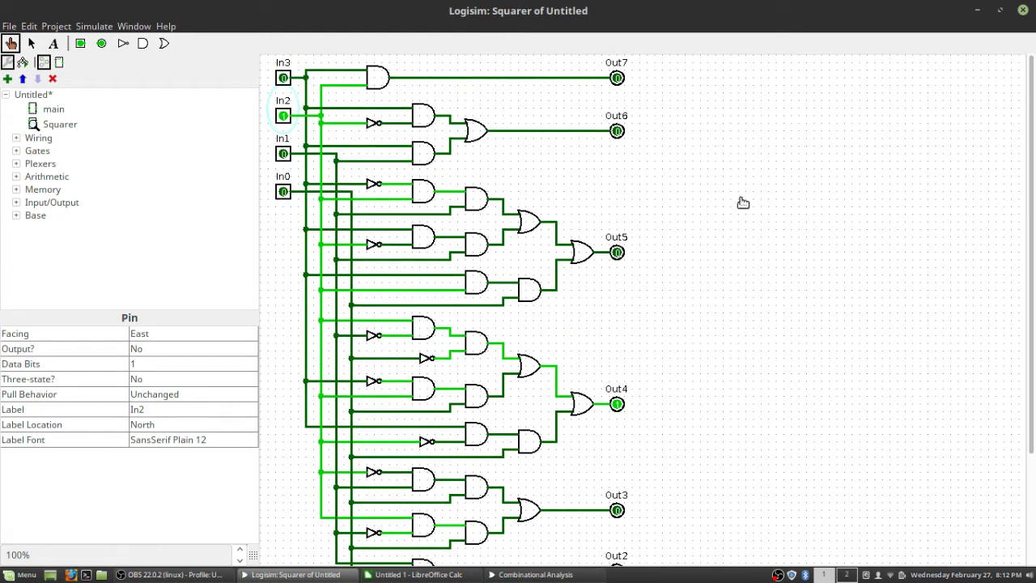
pyautogui.scroll(-3, 655, 321)
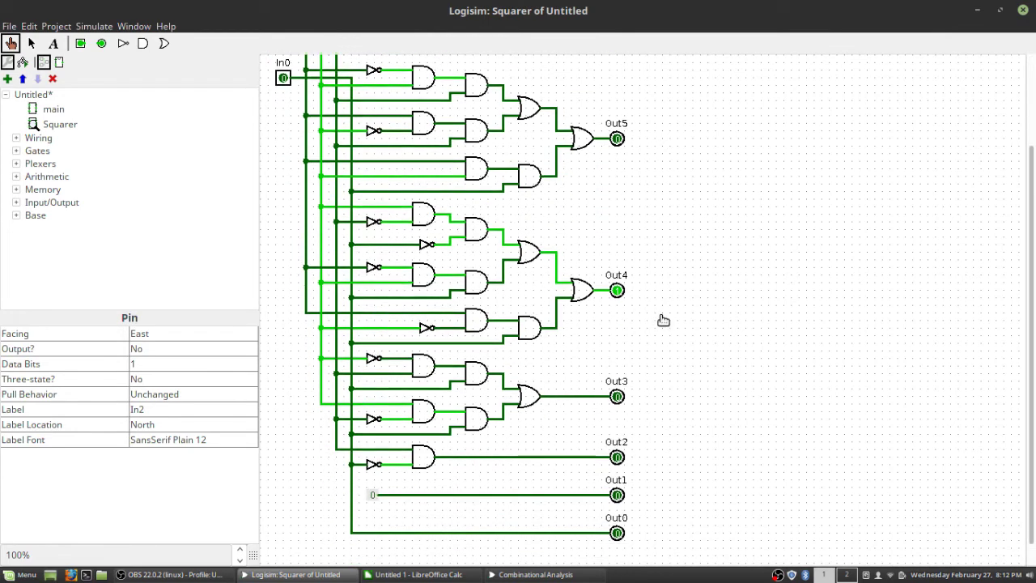
pyautogui.scroll(3, 661, 322)
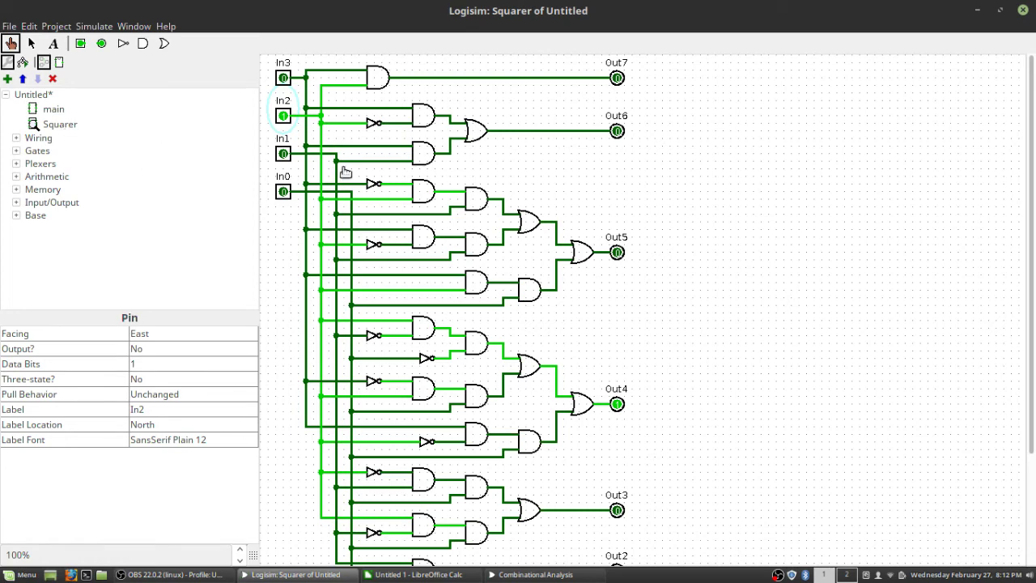
pyautogui.scroll(-3, 682, 233)
pyautogui.scroll(2, 688, 243)
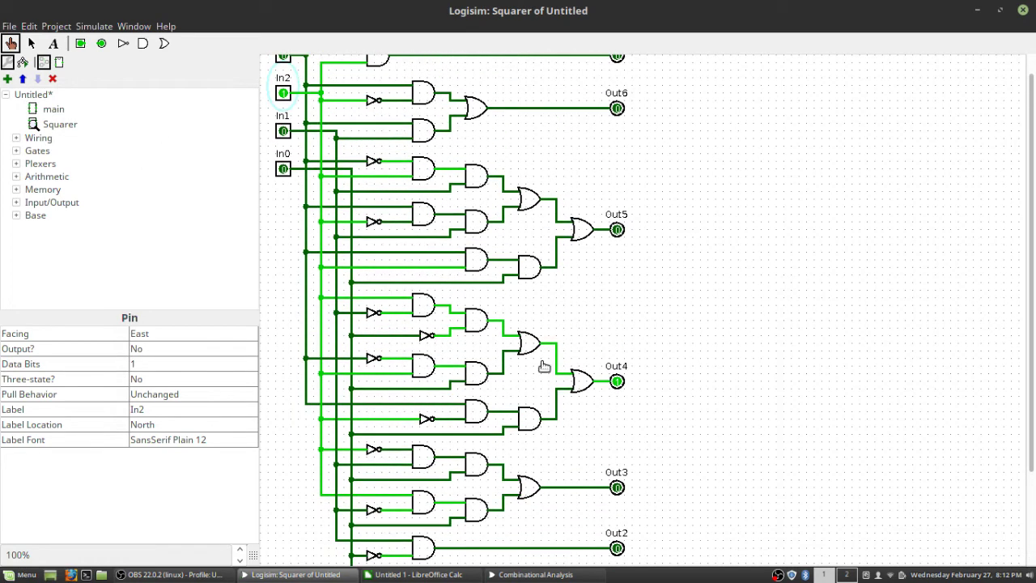
# Open the main circuit and place a Squarer block in it
pyautogui.click(53, 111)
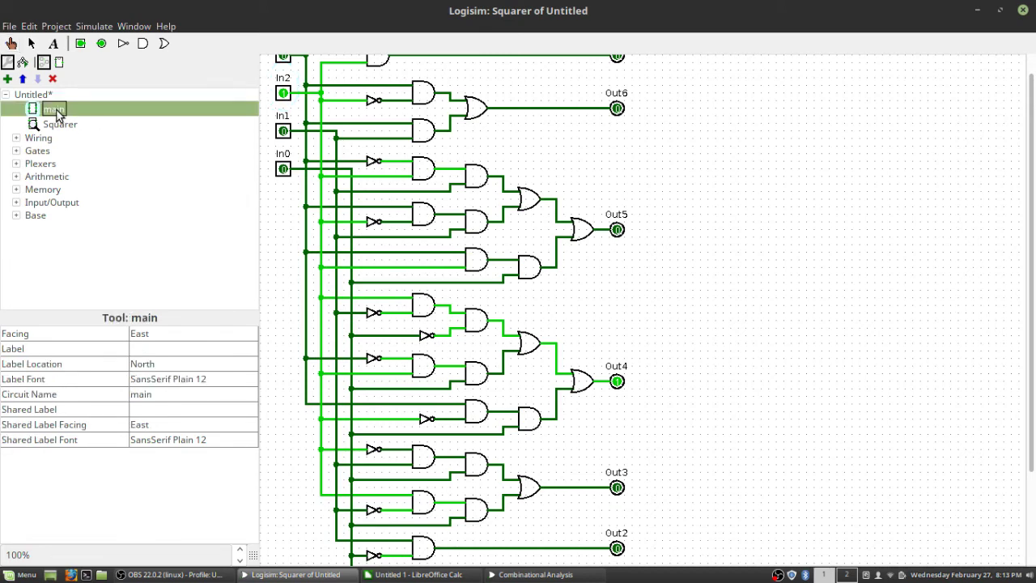
pyautogui.doubleClick(57, 113)
pyautogui.click(45, 125)
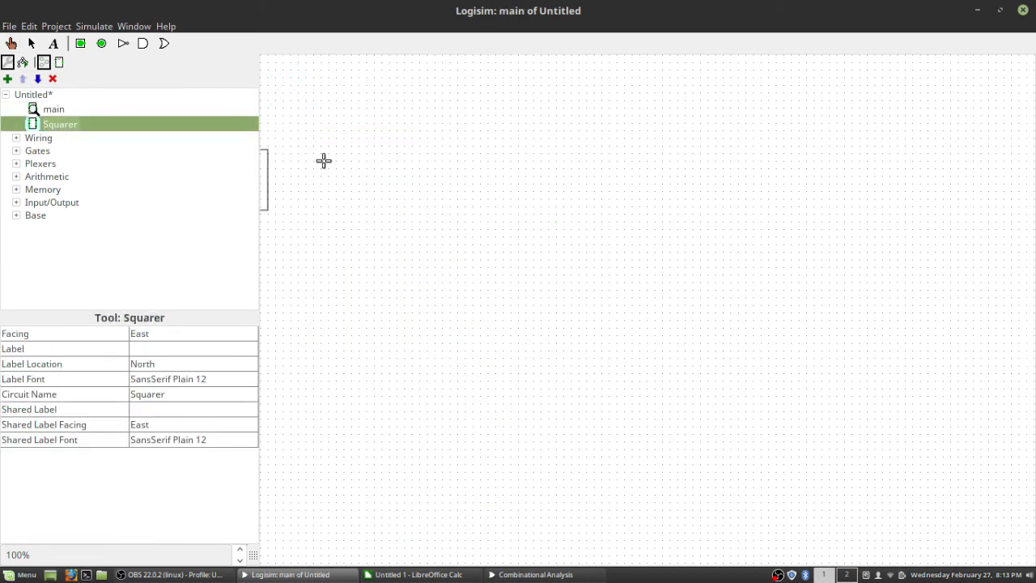
pyautogui.click(578, 195)
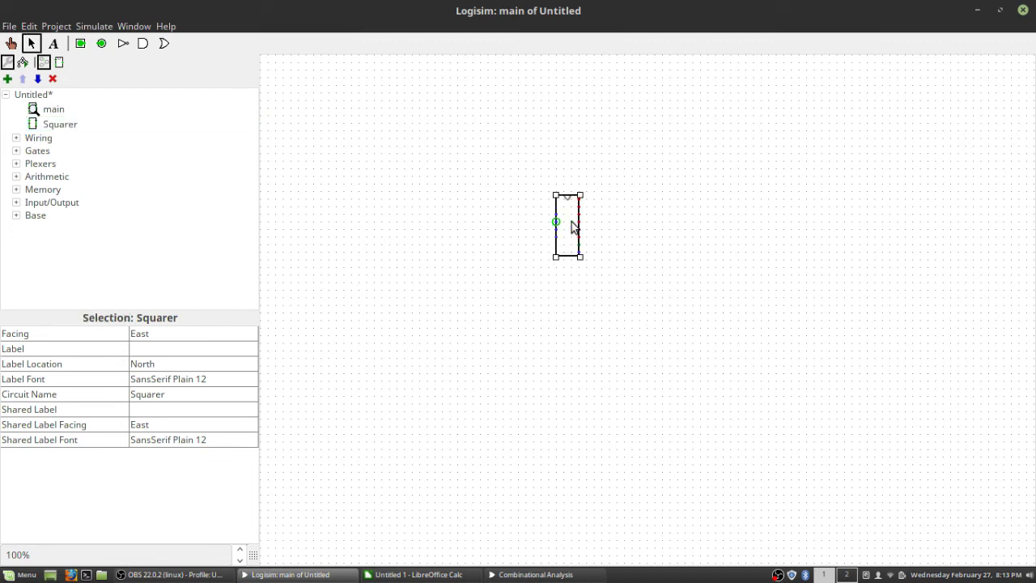
pyautogui.moveTo(573, 224); pyautogui.dragTo(550, 208)
# Nudge the Squarer block, then delete it from the main circuit
pyautogui.rightClick(63, 127)
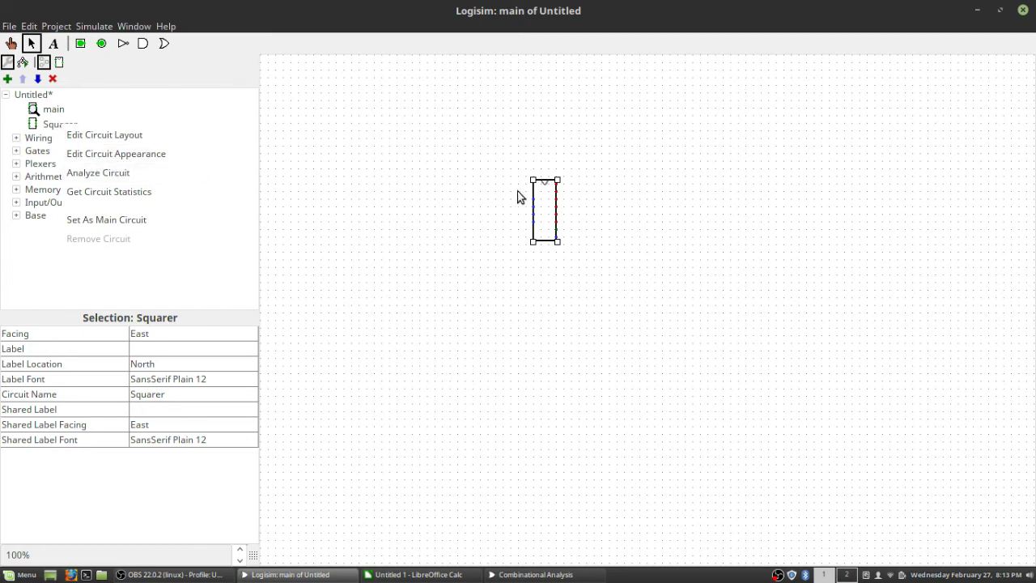
pyautogui.click(579, 81)
pyautogui.moveTo(544, 204); pyautogui.dragTo(526, 217)
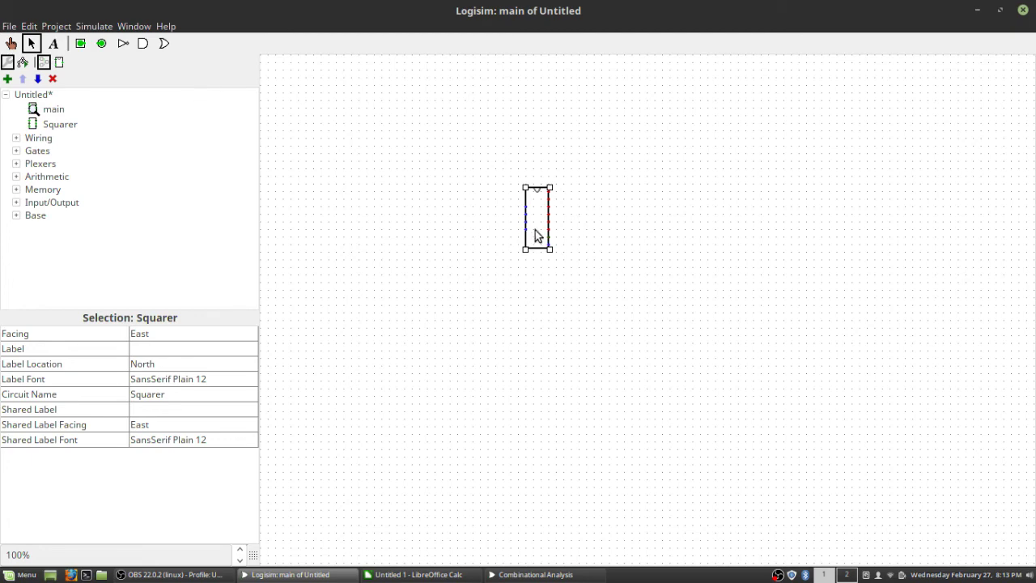
pyautogui.press('Delete')
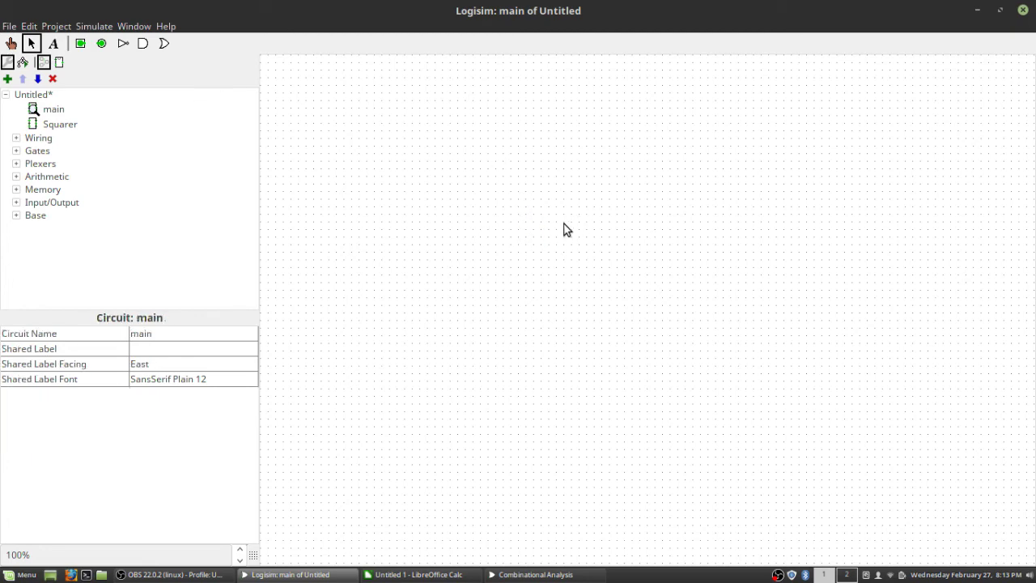
# Open the Squarer circuit and use the Project menu to get its circuit statistics
pyautogui.doubleClick(59, 125)
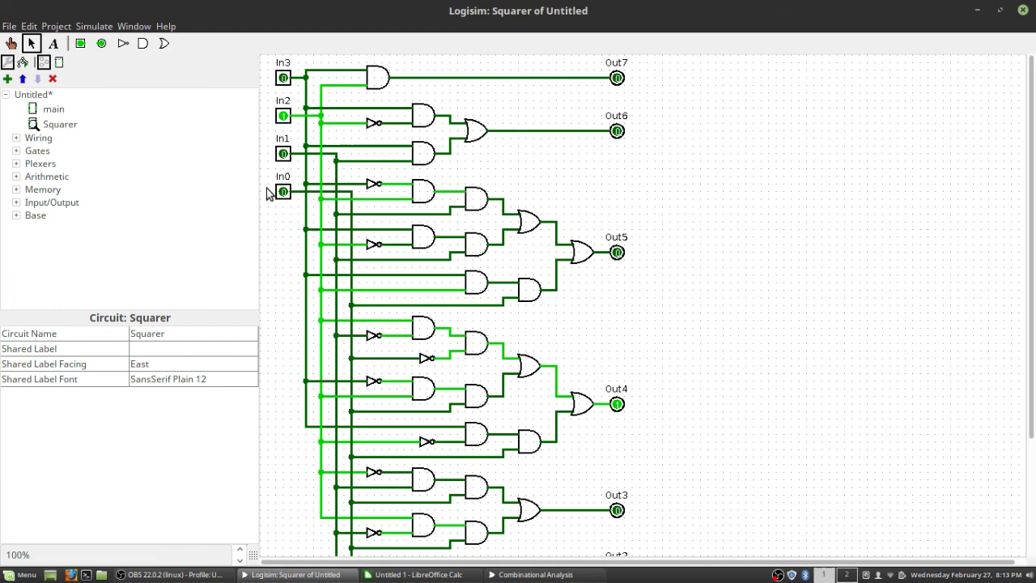
pyautogui.scroll(-3, 763, 282)
pyautogui.scroll(3, 765, 283)
pyautogui.click(57, 27)
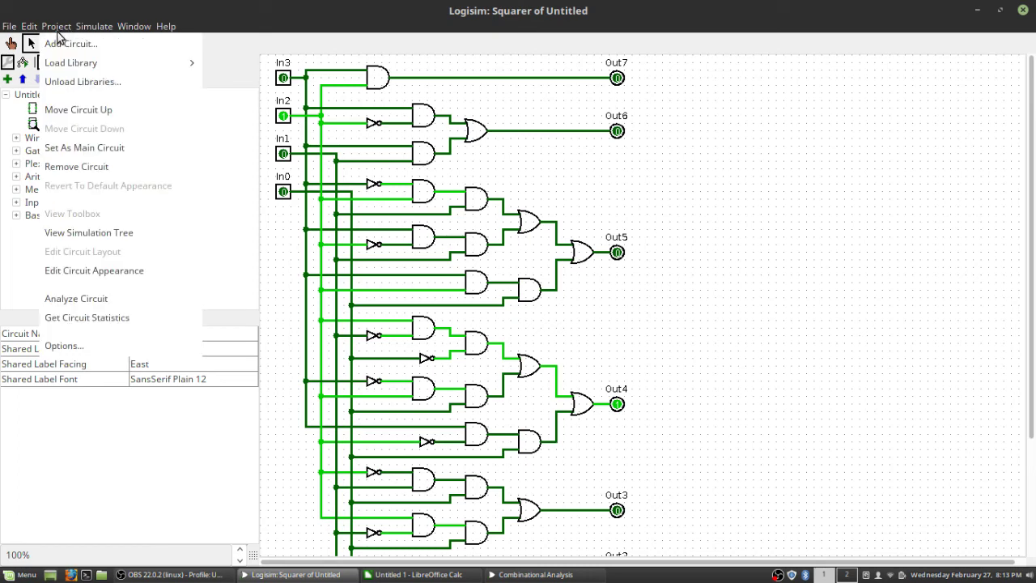
# Show the Squarer circuit's component statistics and review the NOT, AND and OR Gate counts
pyautogui.click(86, 317)
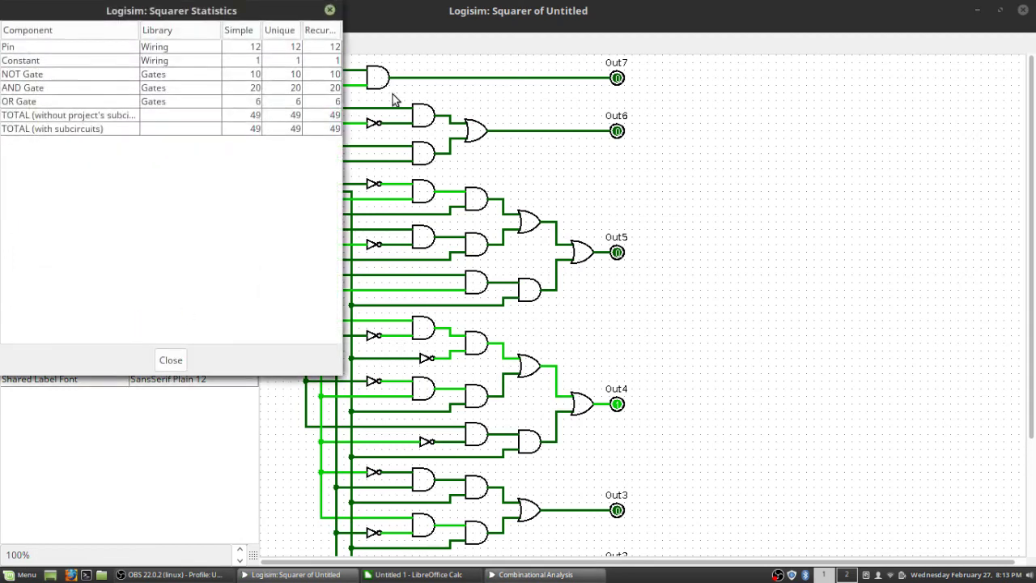
pyautogui.moveTo(252, 11); pyautogui.dragTo(614, 135)
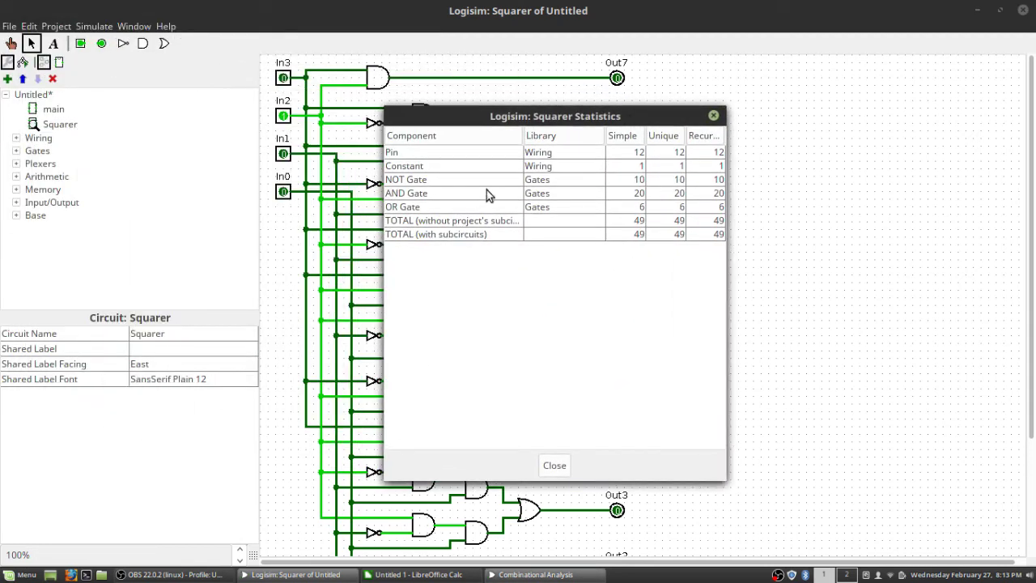
pyautogui.click(629, 182)
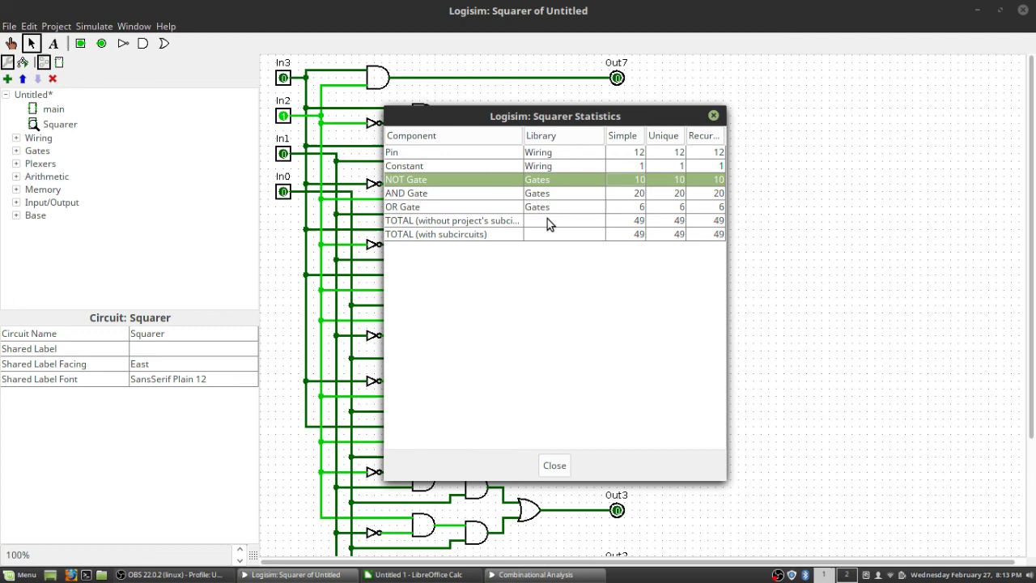
pyautogui.click(624, 196)
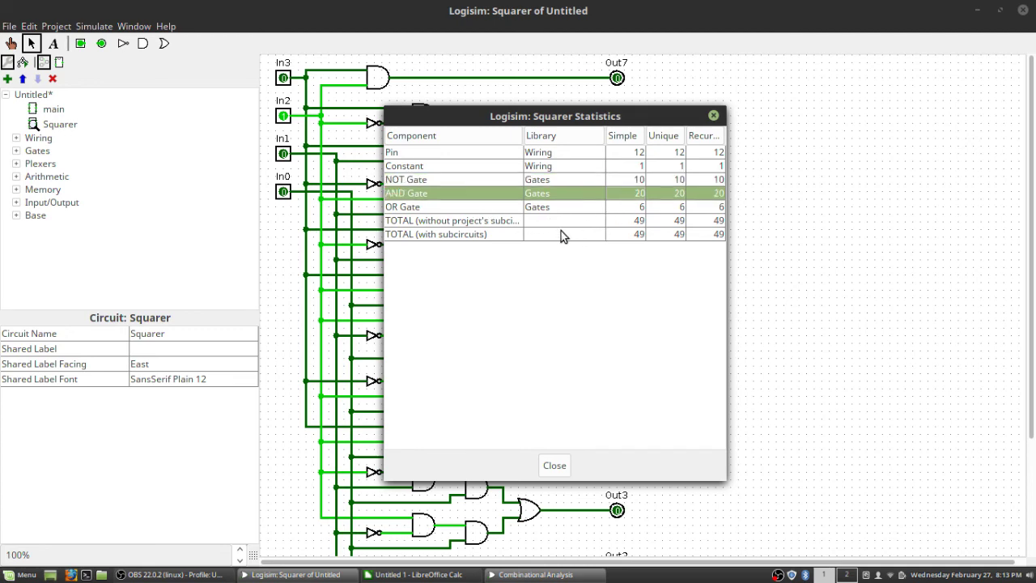
pyautogui.click(641, 209)
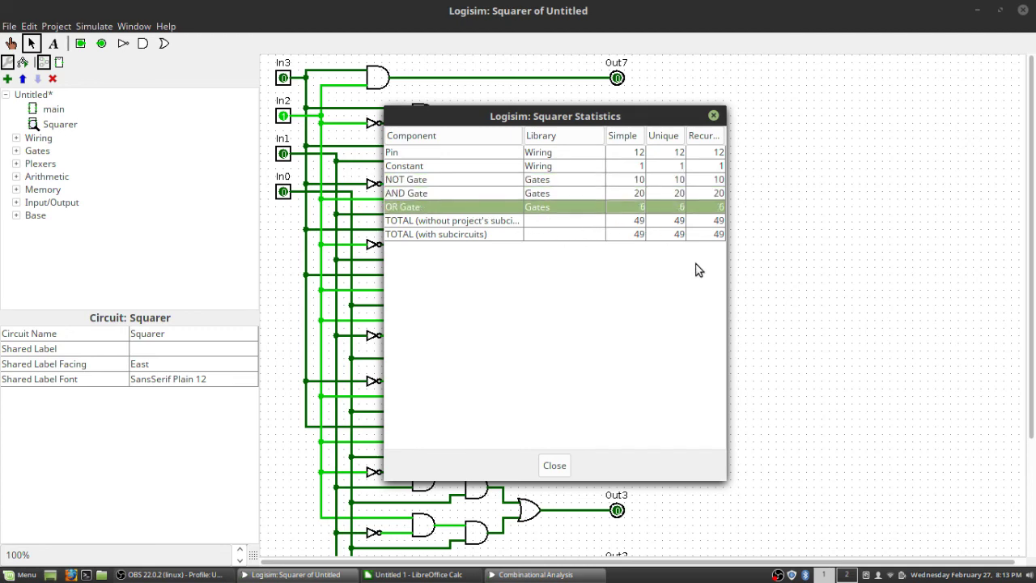
# Move the Statistics window aside to uncover the circuit, recheck the gate counts, then close it
pyautogui.moveTo(532, 118); pyautogui.dragTo(752, 105)
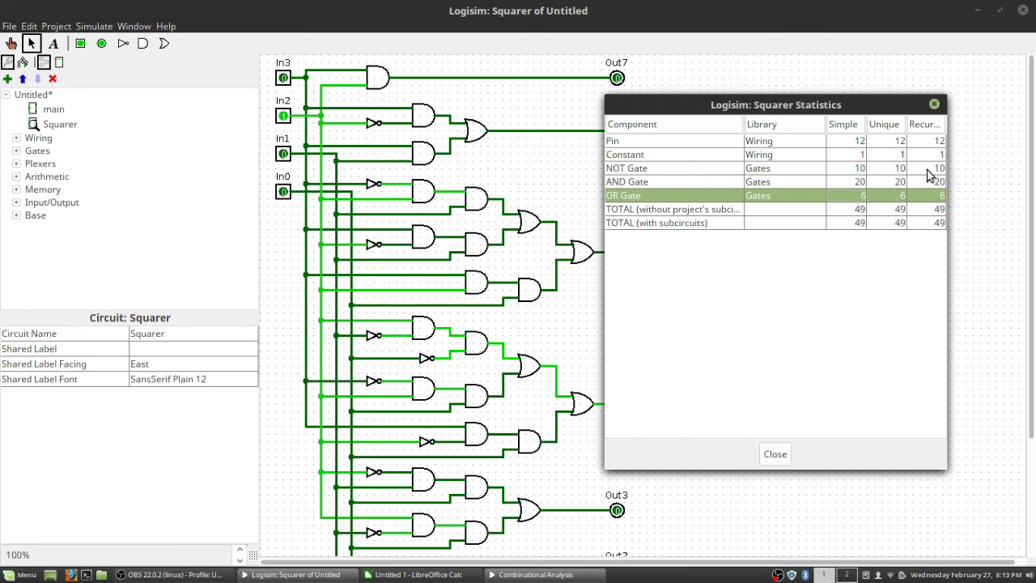
pyautogui.click(865, 170)
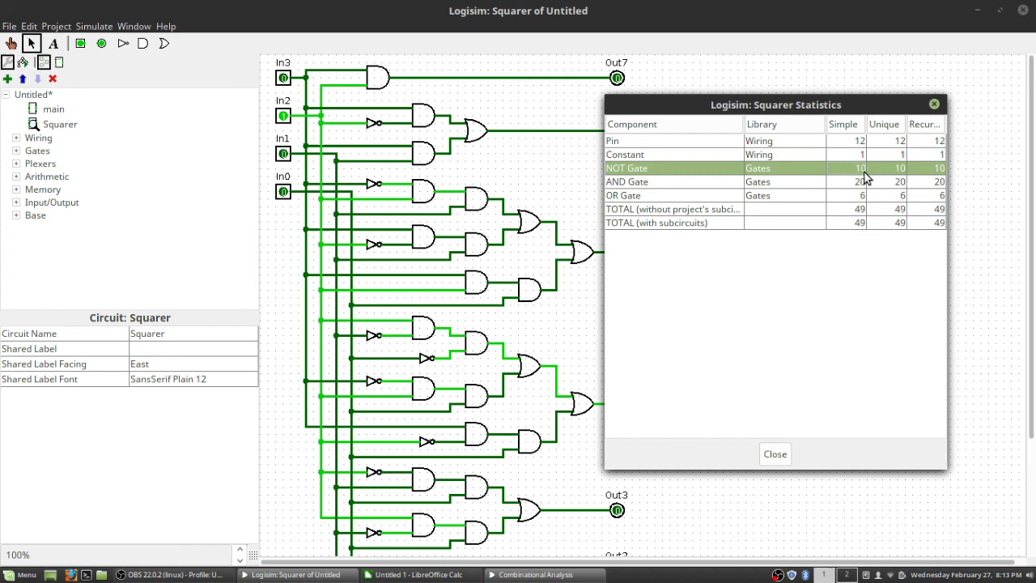
pyautogui.click(705, 182)
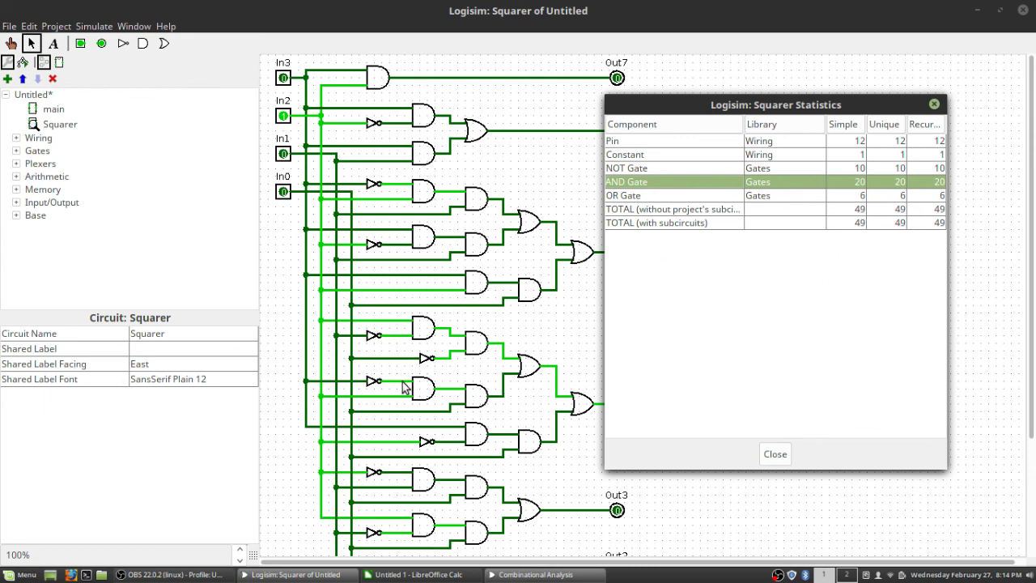
pyautogui.click(700, 197)
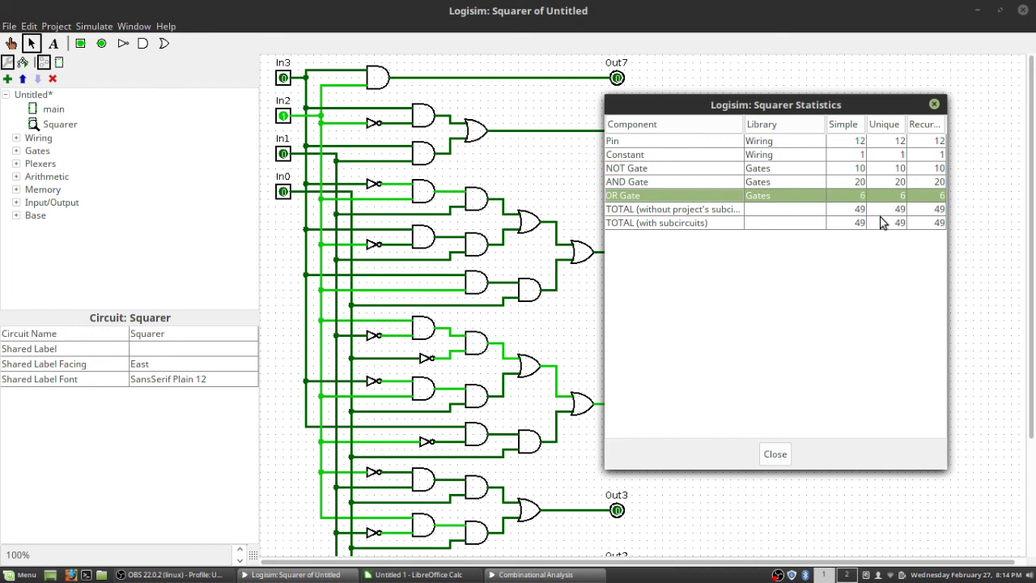
pyautogui.click(779, 457)
pyautogui.scroll(-5, 679, 266)
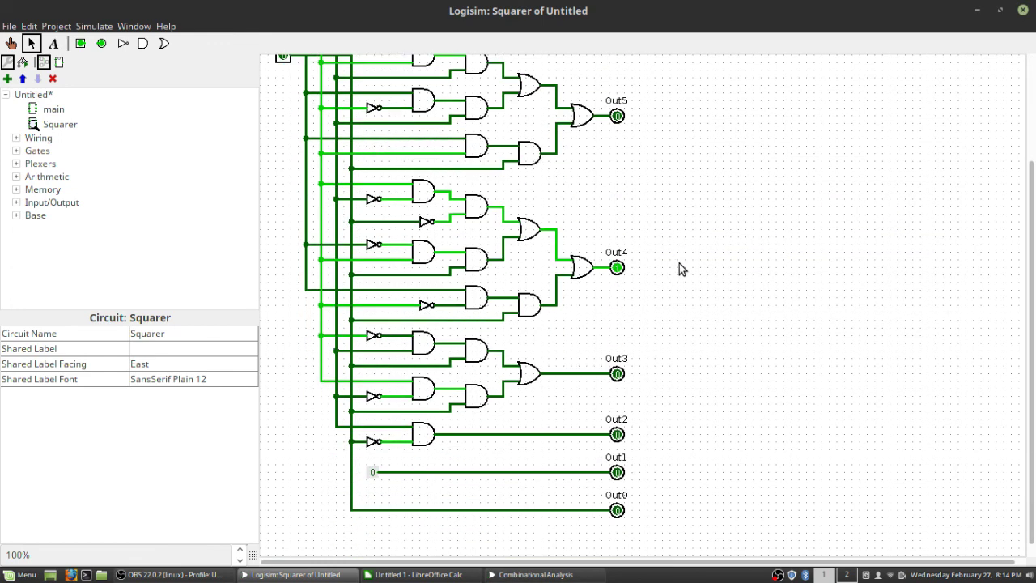
pyautogui.scroll(5, 679, 263)
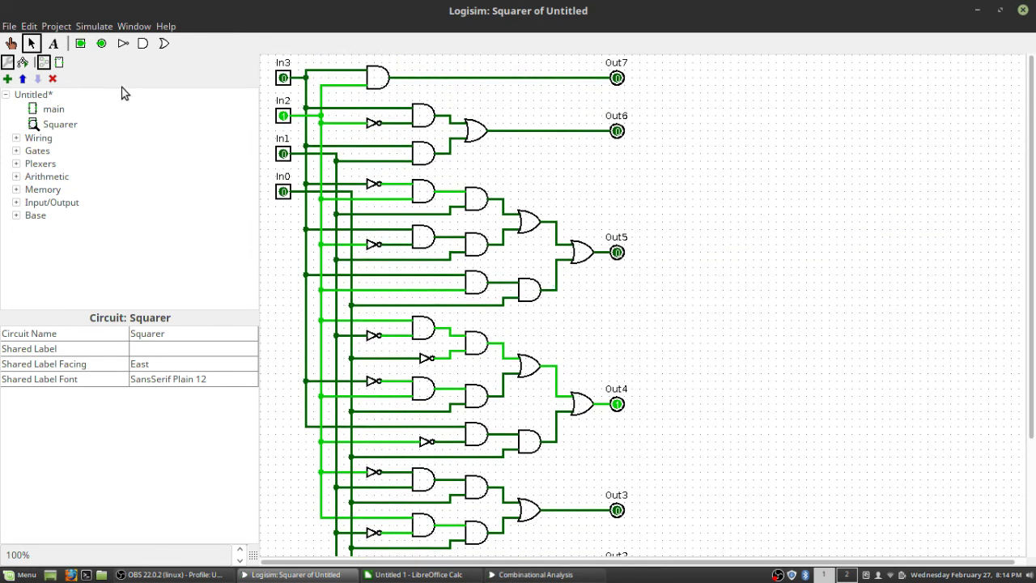
# Export the Squarer circuit as a PNG at 100% scale named Yo into the Desktop folder
pyautogui.click(9, 25)
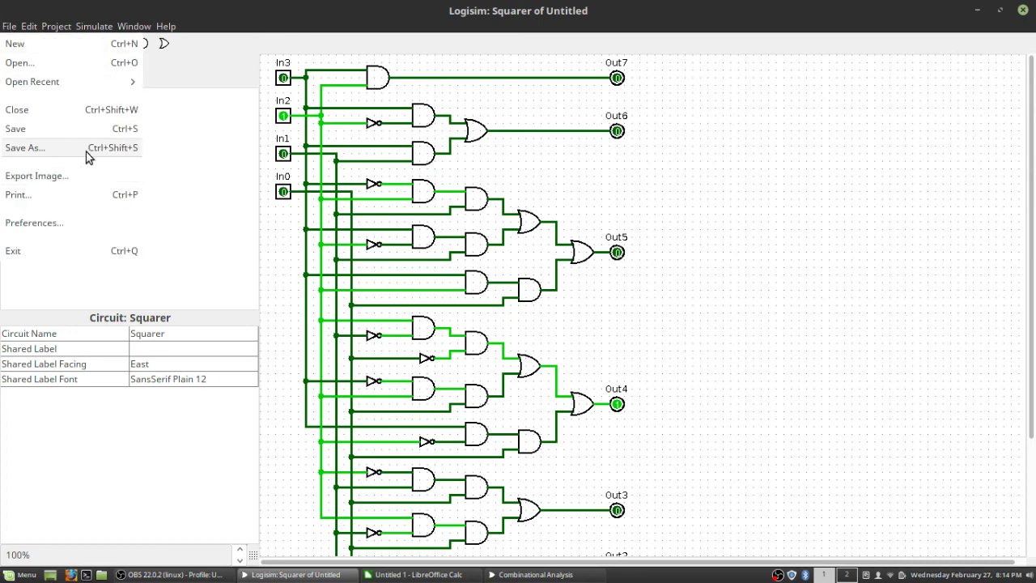
pyautogui.click(59, 182)
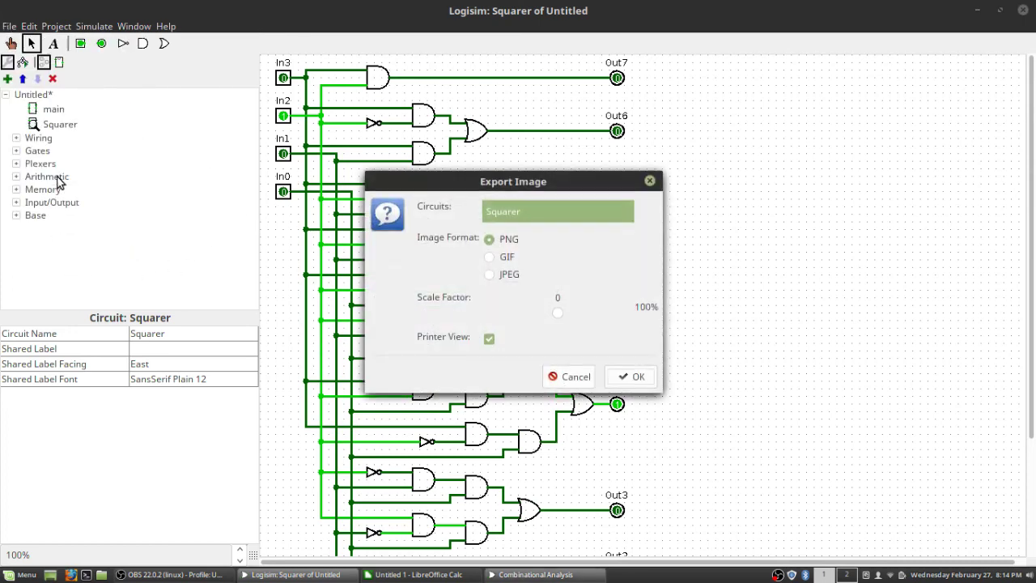
pyautogui.click(628, 378)
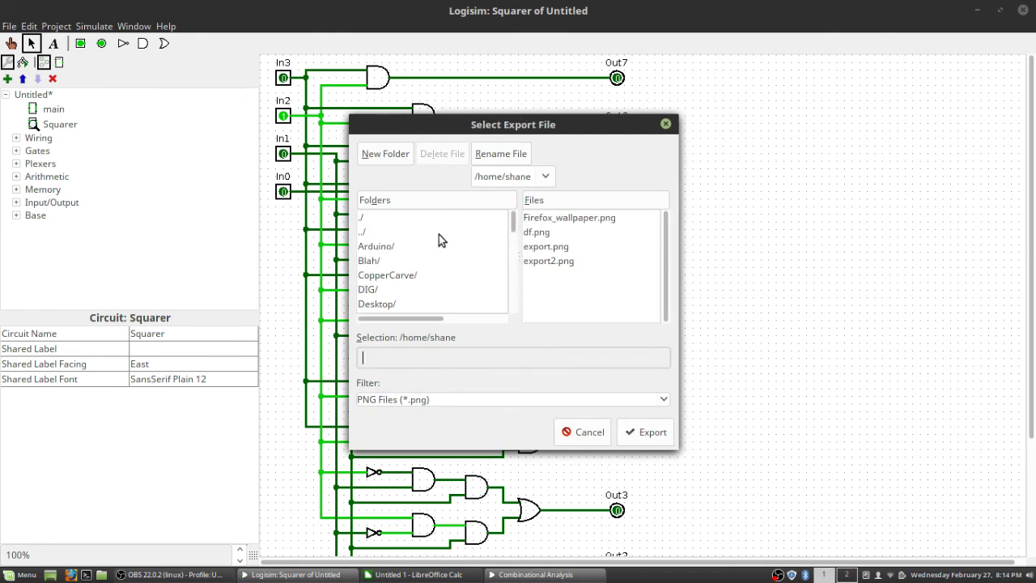
pyautogui.click(380, 304)
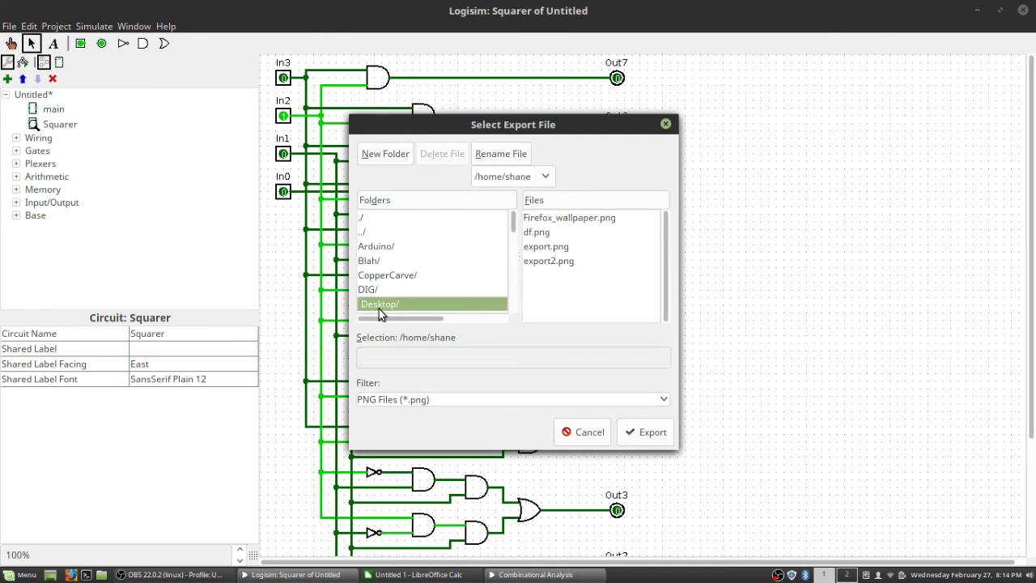
pyautogui.click(640, 434)
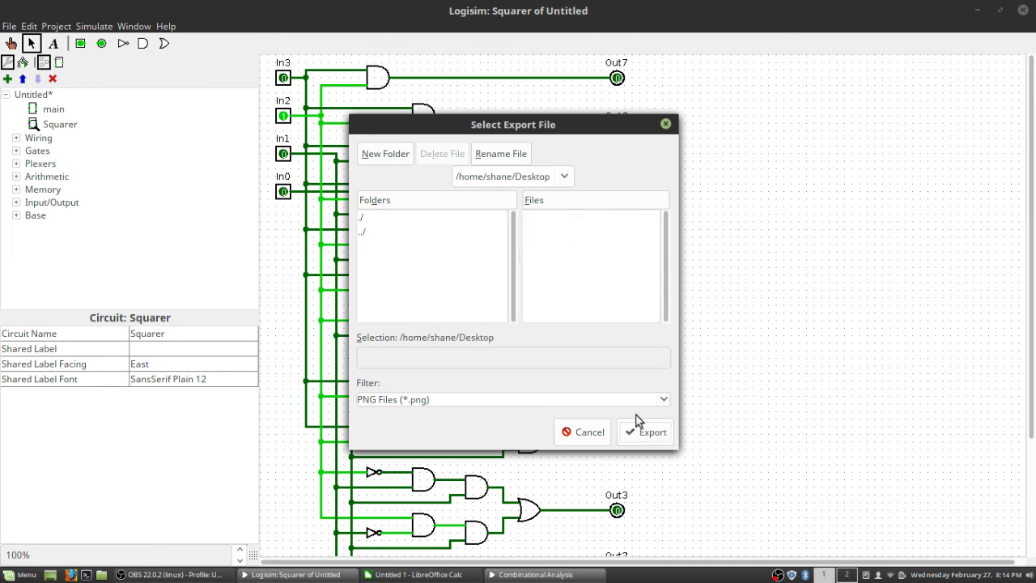
pyautogui.click(500, 361)
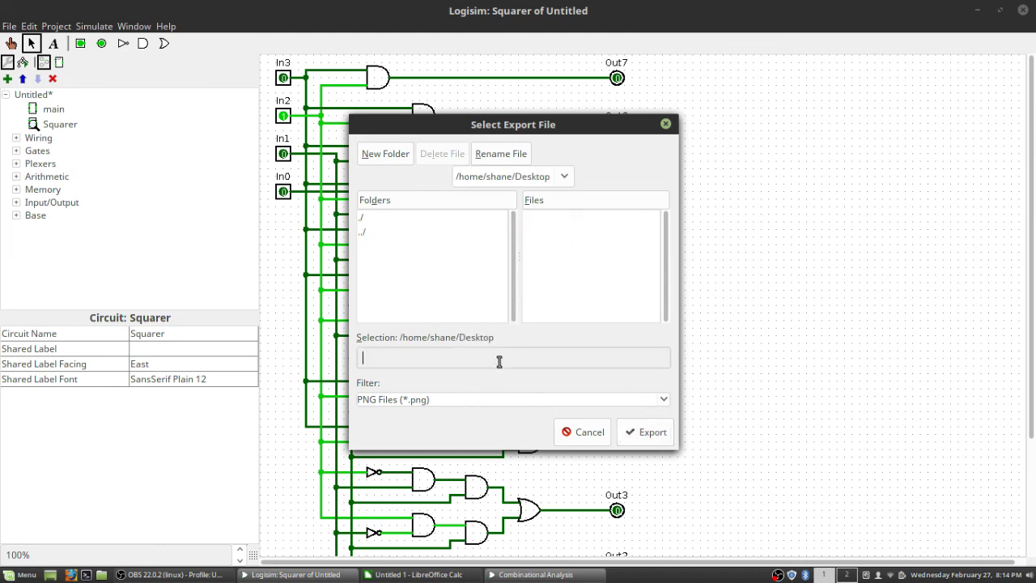
pyautogui.write('Yo')
pyautogui.click(662, 433)
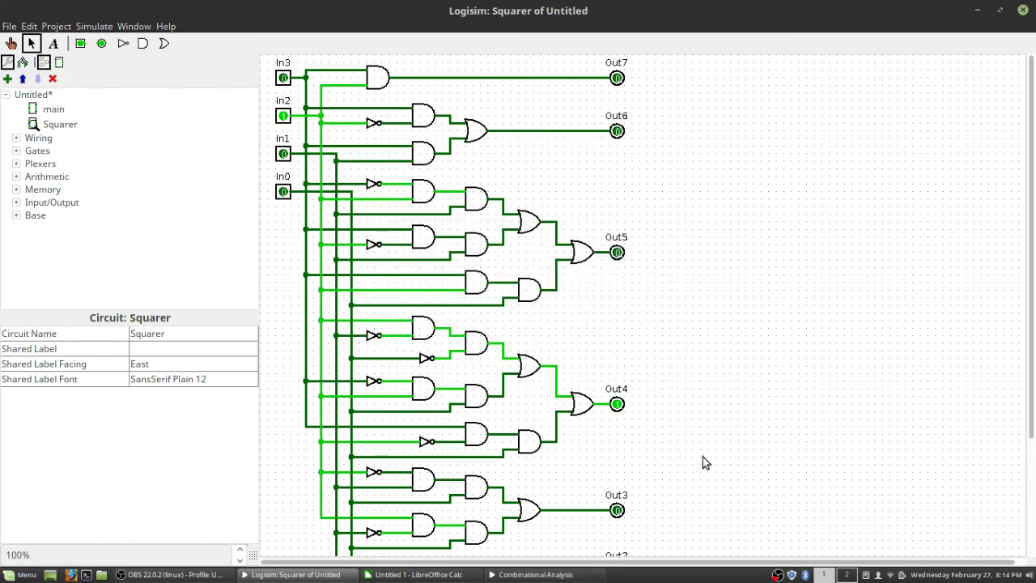
# Minimize Logisim, the spreadsheet and the recorder, then open Yo.png maximized in Image Viewer
pyautogui.click(977, 12)
pyautogui.click(977, 12)
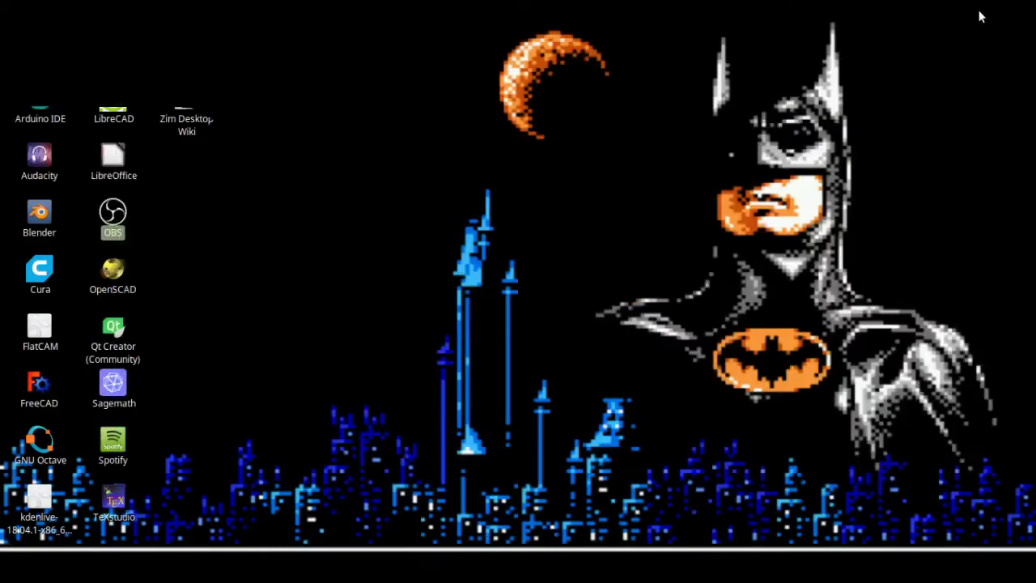
pyautogui.click(974, 28)
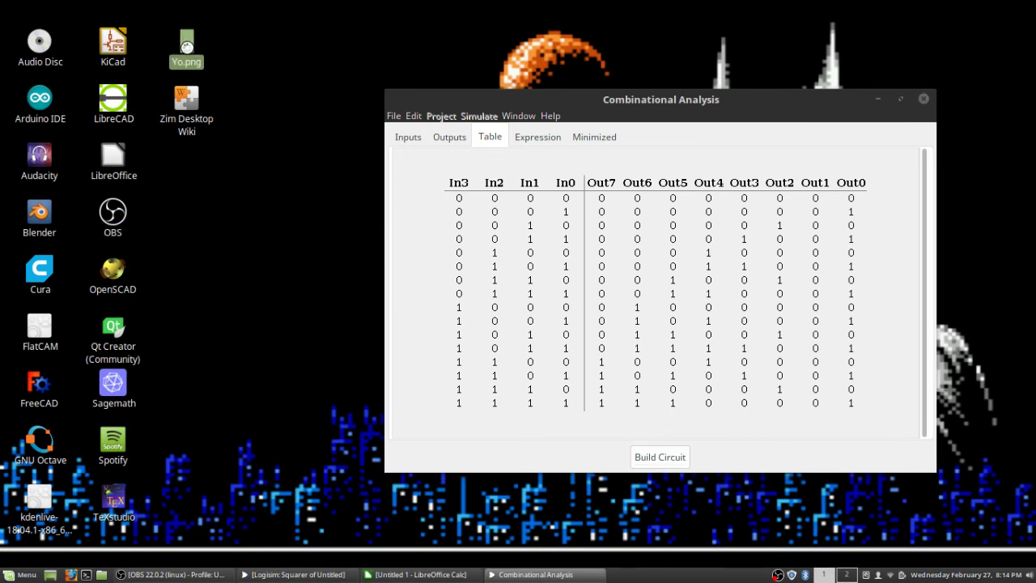
pyautogui.doubleClick(187, 47)
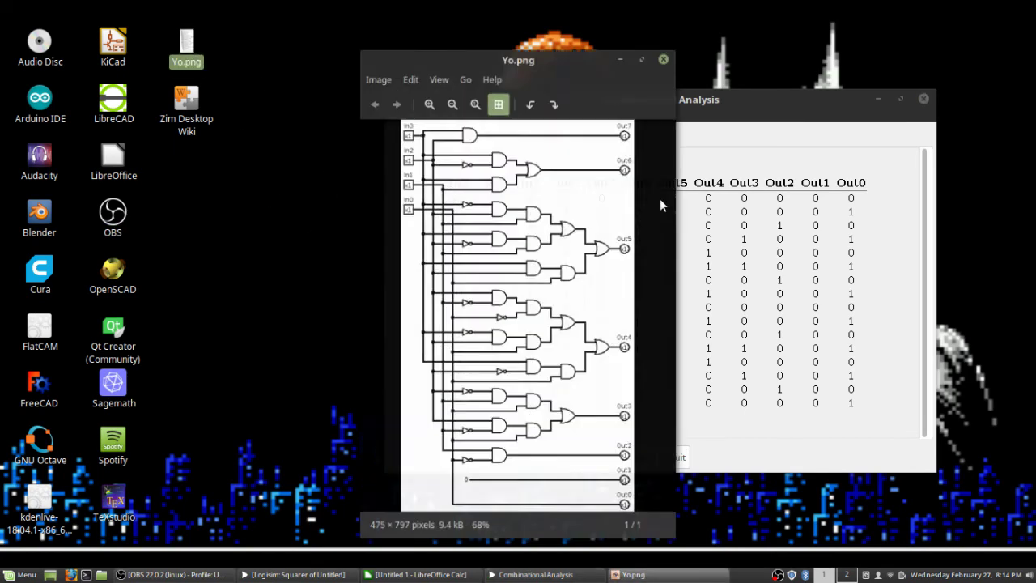
pyautogui.click(648, 47)
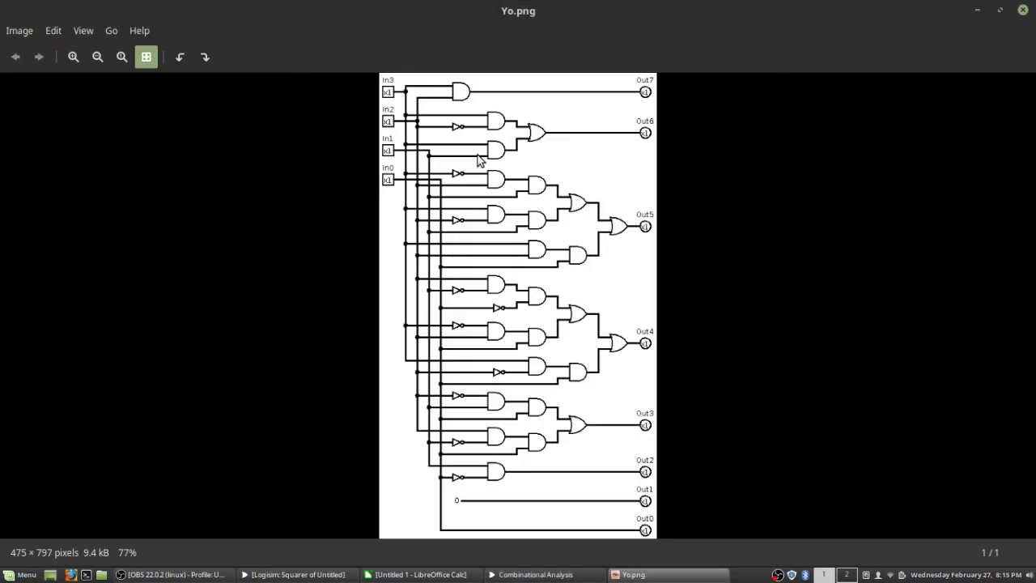
# Close the image viewer, cycle Combinational Analysis and Logisim windows, and bring OBS to the front
pyautogui.click(1023, 11)
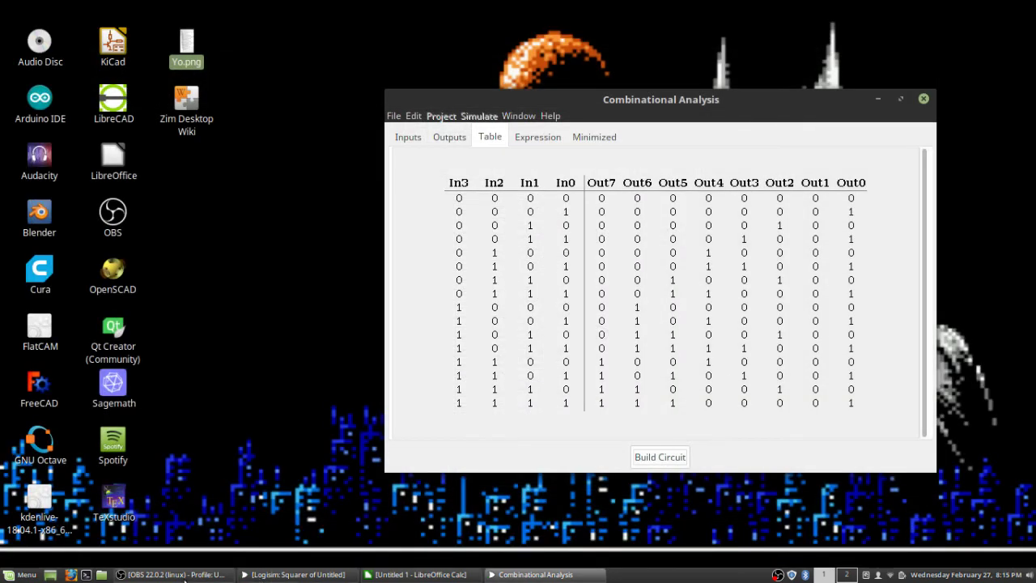
pyautogui.moveTo(174, 576)
pyautogui.click(531, 574)
pyautogui.click(532, 574)
pyautogui.click(295, 574)
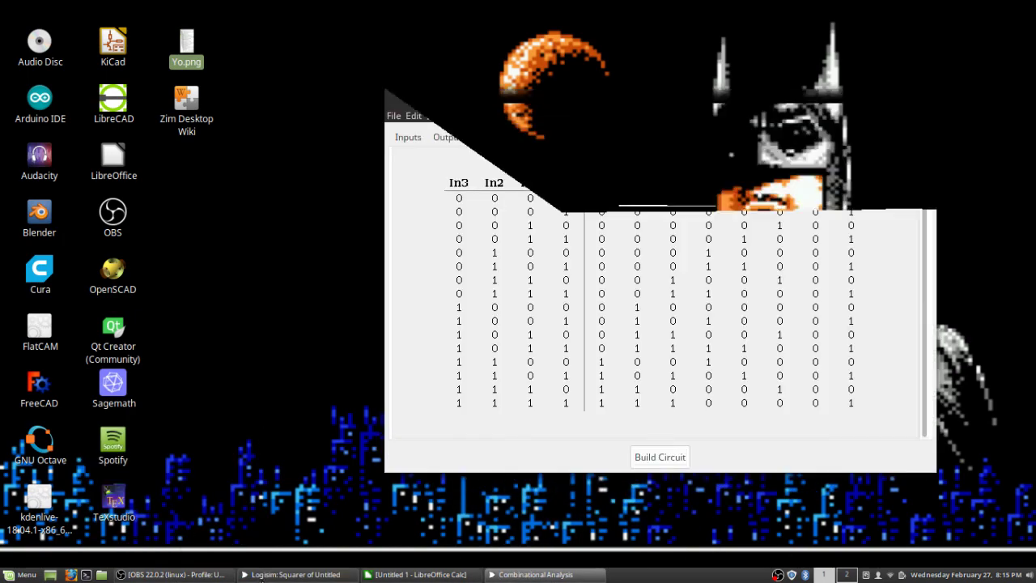
pyautogui.click(532, 574)
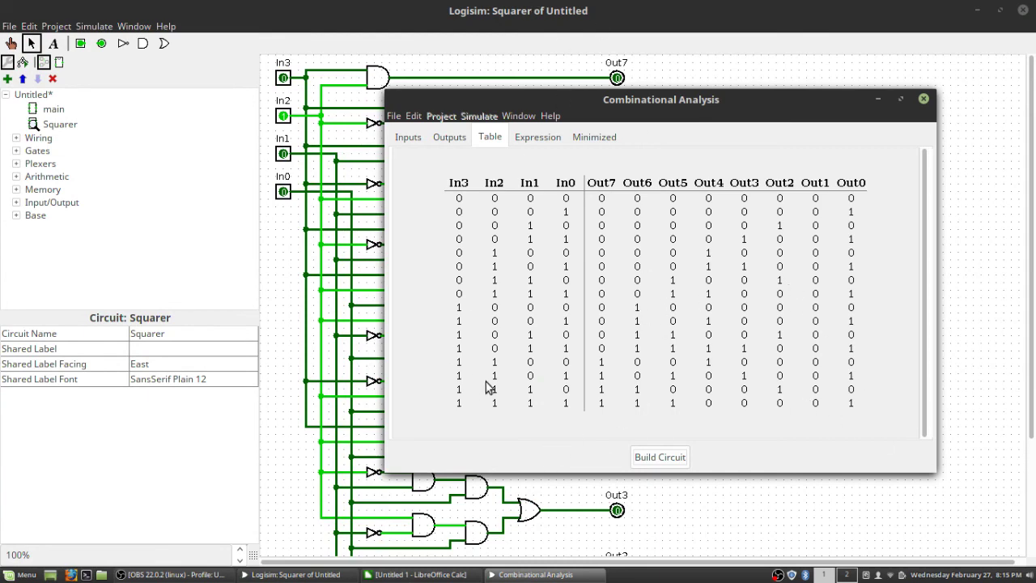
pyautogui.click(172, 574)
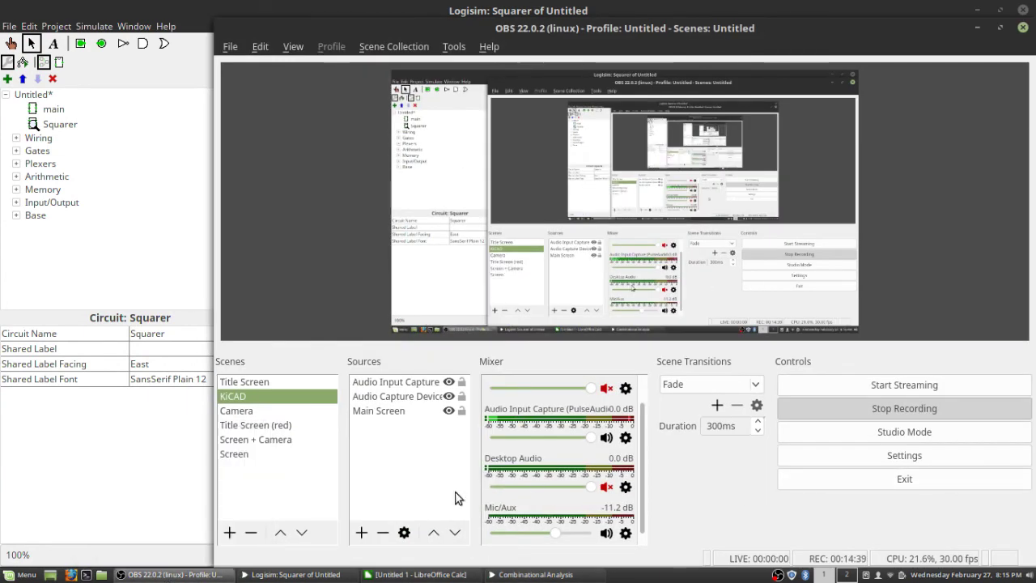